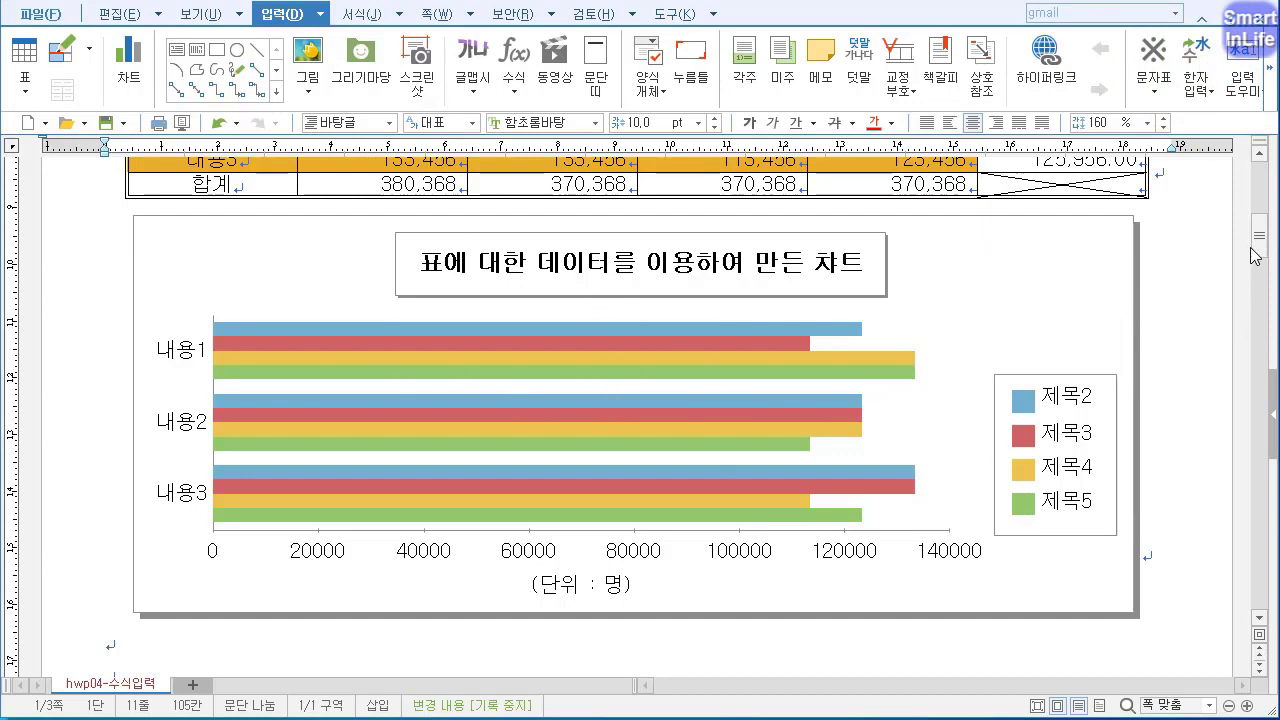
Enter "(1) (2)" on the line below "3." and place the text cursor right after "(1)"
{"action": "left_click_drag", "start_coordinate": [1257, 255], "coordinate": [1260, 352]}
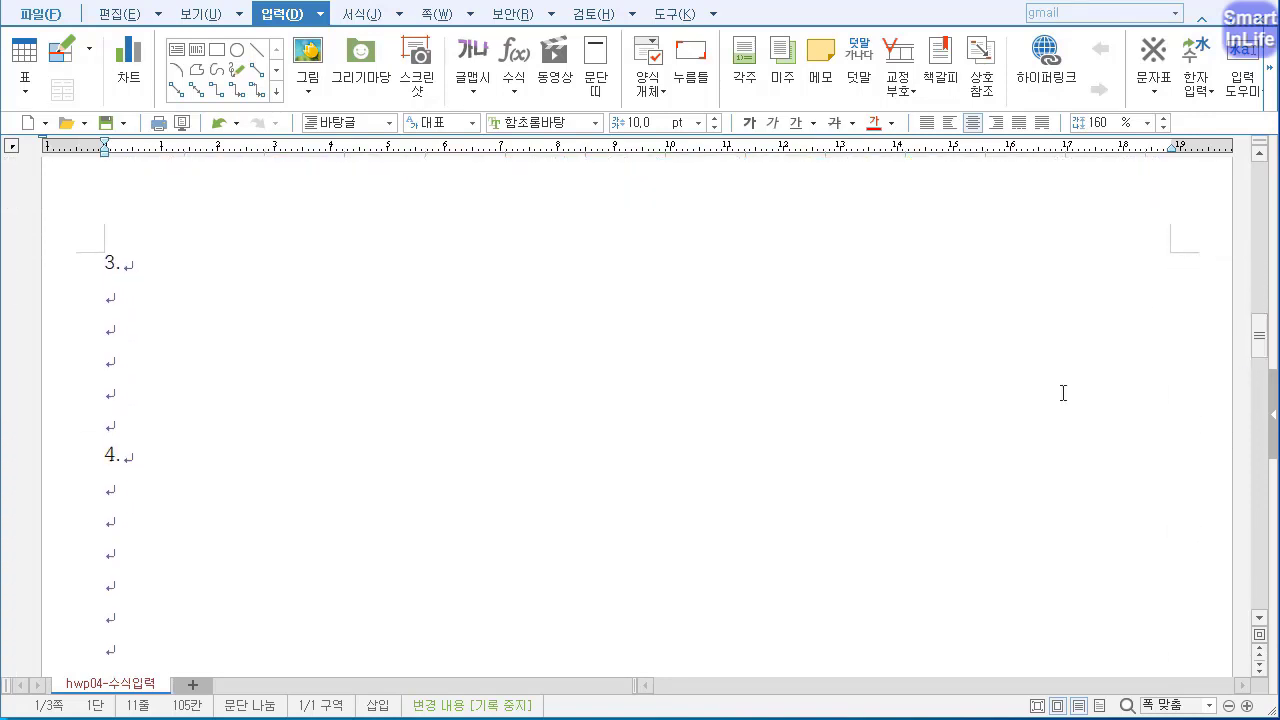
{"action": "left_click", "coordinate": [141, 306]}
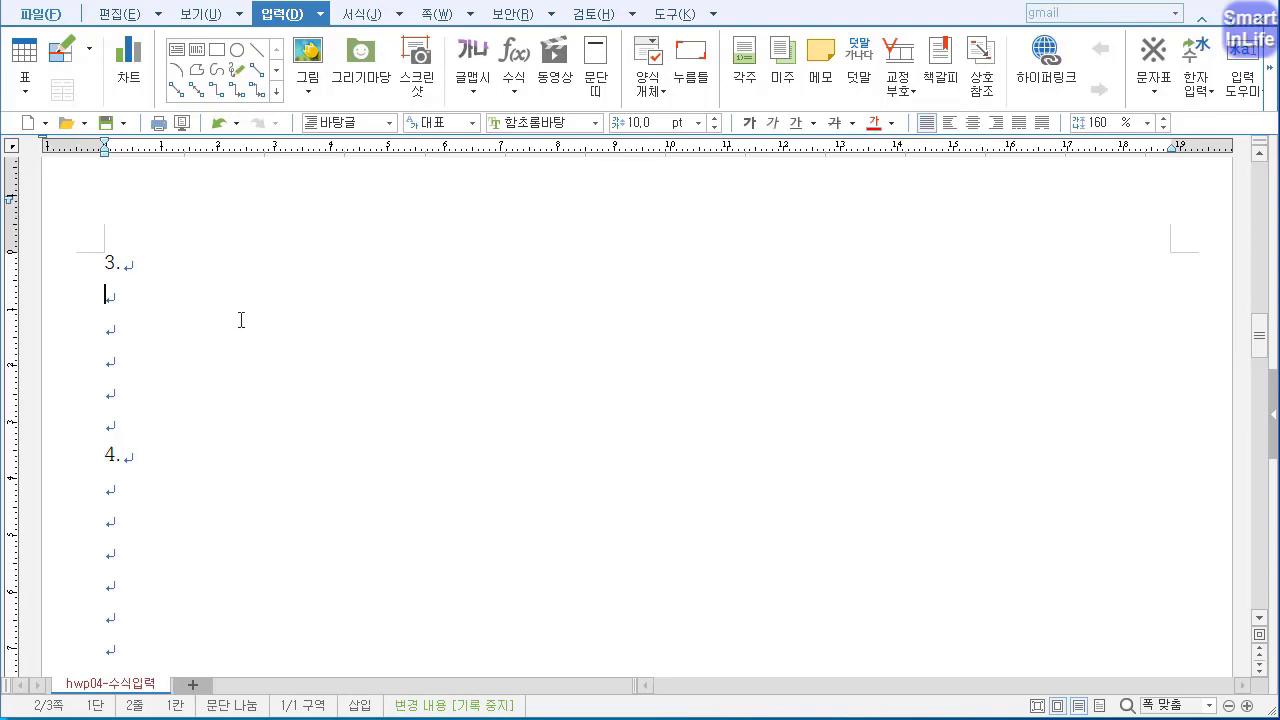
{"action": "type", "text": "(1)   (2)"}
{"action": "left_click", "coordinate": [141, 297]}
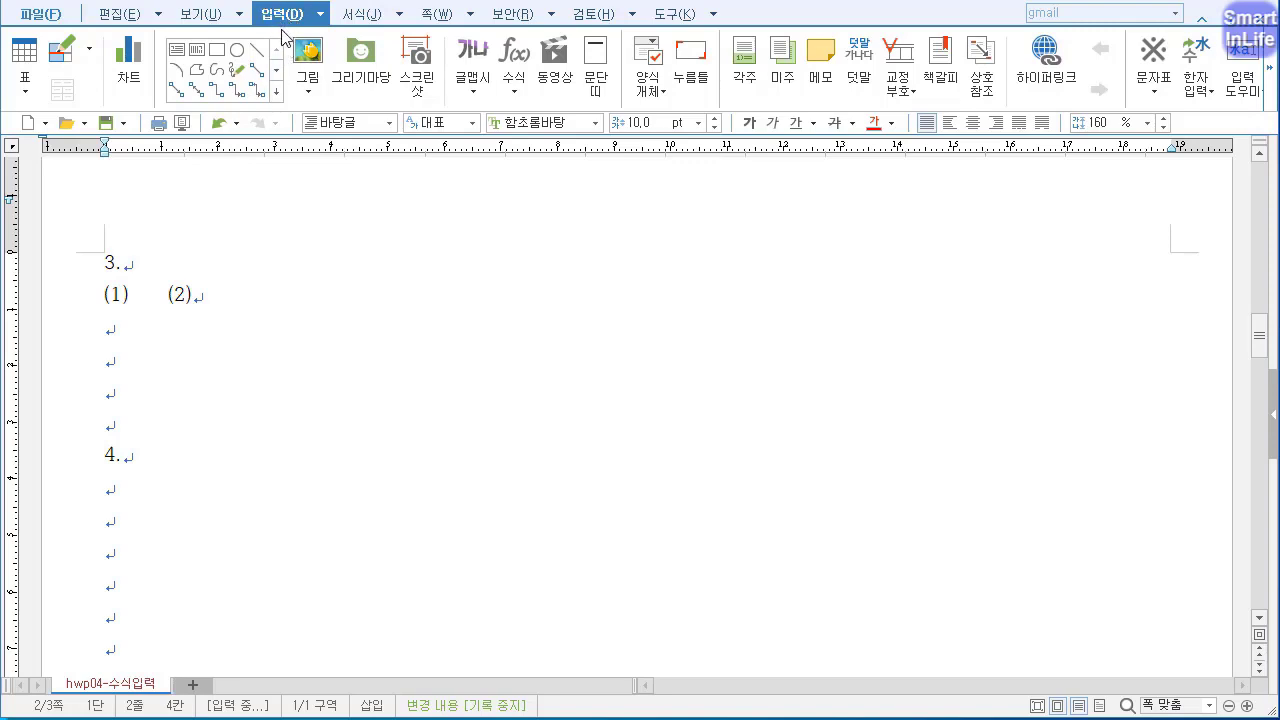
{"action": "left_click_drag", "start_coordinate": [247, 22], "coordinate": [297, 24]}
{"action": "key", "text": "Escape"}
{"action": "key", "text": "ctrl+2"}
{"action": "mouse_move", "coordinate": [524, 96]}
{"action": "left_mouse_down"}
{"action": "mouse_move", "coordinate": [497, 42]}
{"action": "mouse_move", "coordinate": [513, 109]}
{"action": "mouse_move", "coordinate": [533, 99]}
{"action": "left_mouse_up"}
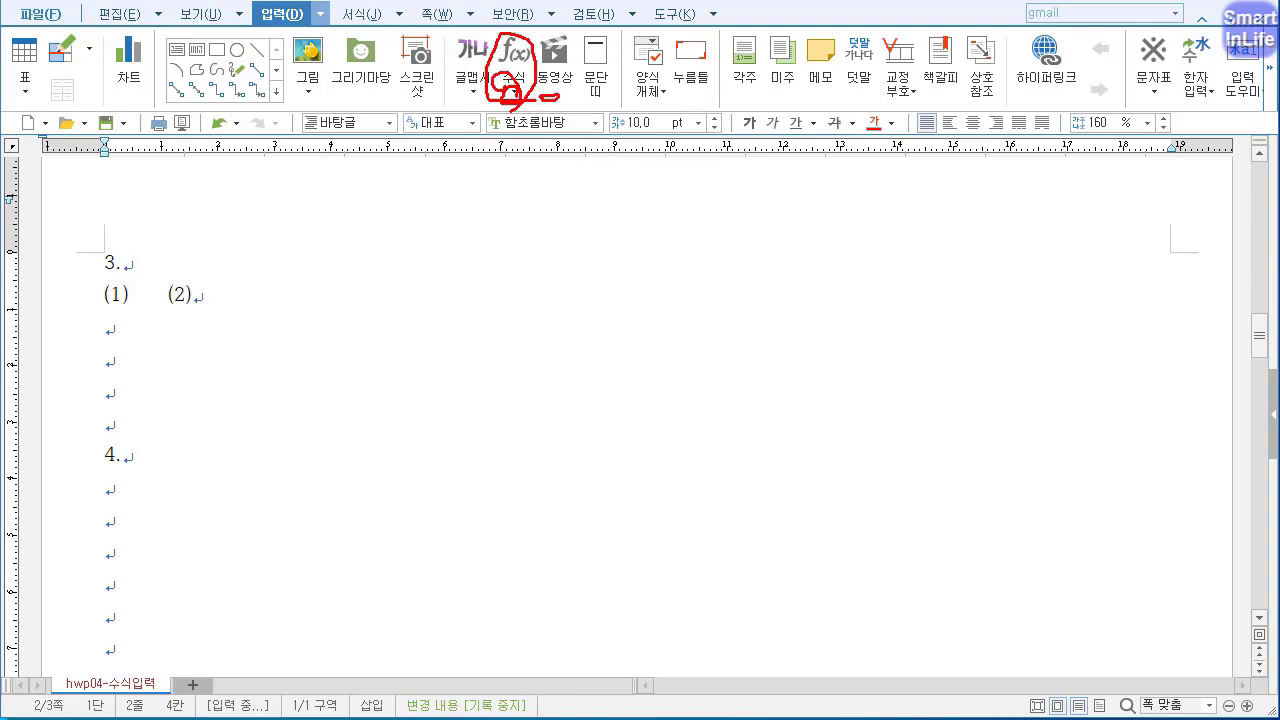
{"action": "key", "text": "Escape"}
Open the equation editor to insert an equation after "(1)"
{"action": "left_click", "coordinate": [513, 92]}
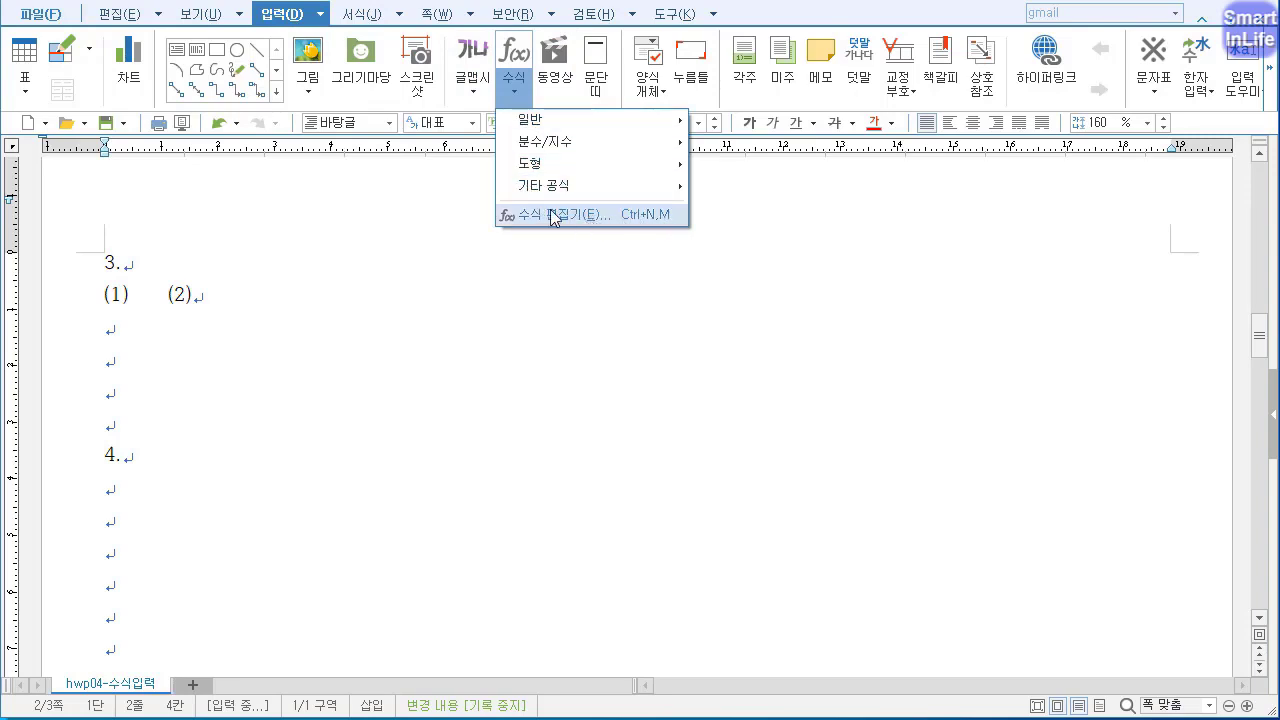
{"action": "left_click", "coordinate": [514, 92]}
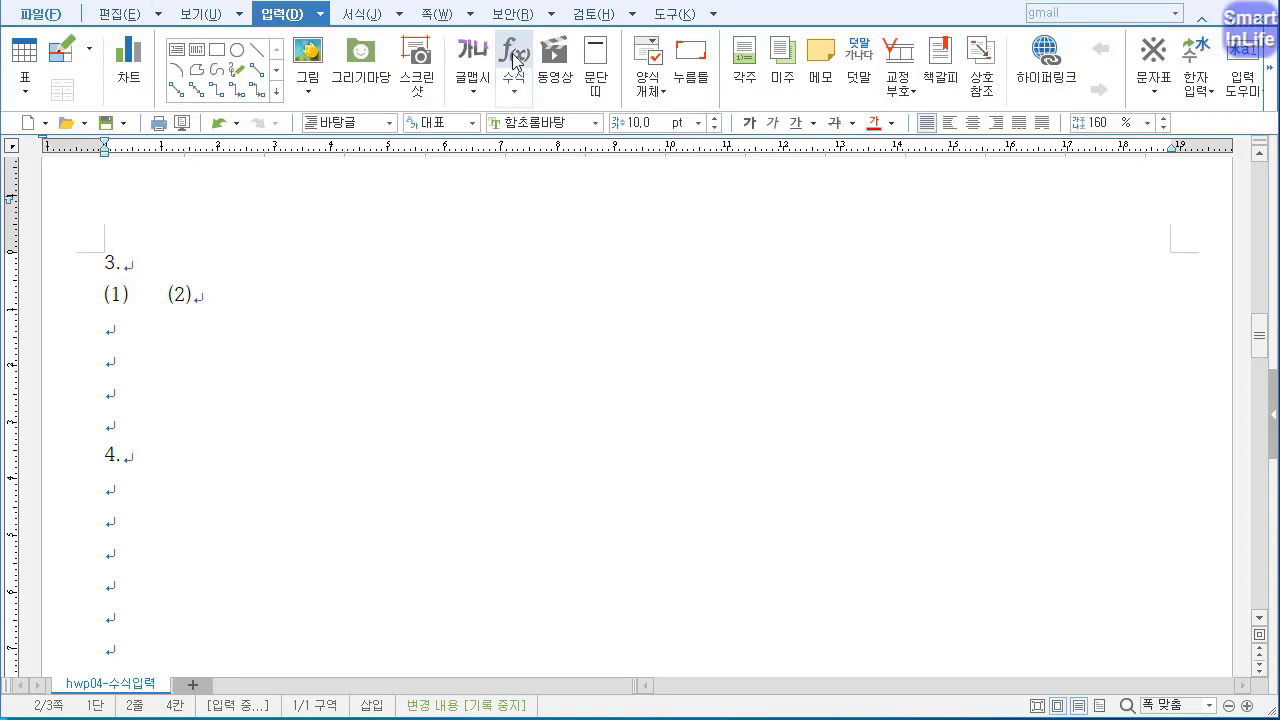
{"action": "left_click", "coordinate": [514, 58]}
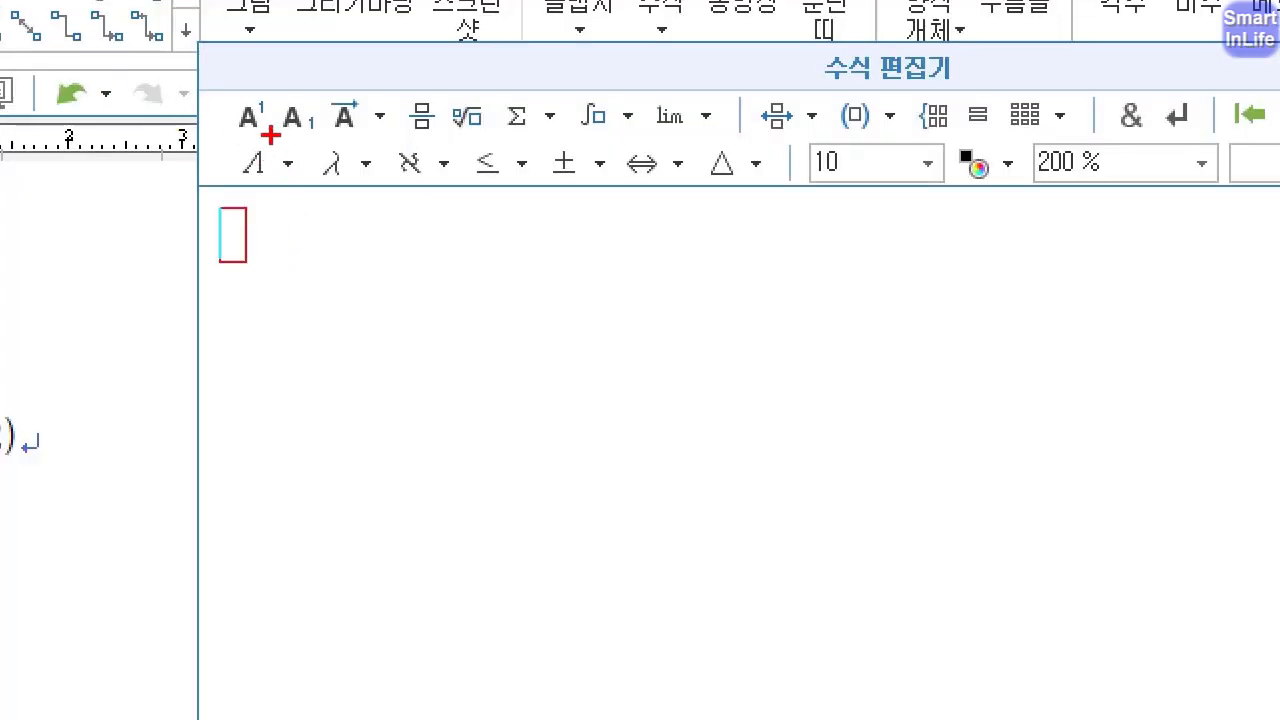
{"action": "mouse_move", "coordinate": [270, 134]}
{"action": "left_mouse_down"}
{"action": "mouse_move", "coordinate": [240, 128]}
{"action": "mouse_move", "coordinate": [258, 78]}
{"action": "mouse_move", "coordinate": [278, 132]}
{"action": "left_mouse_up"}
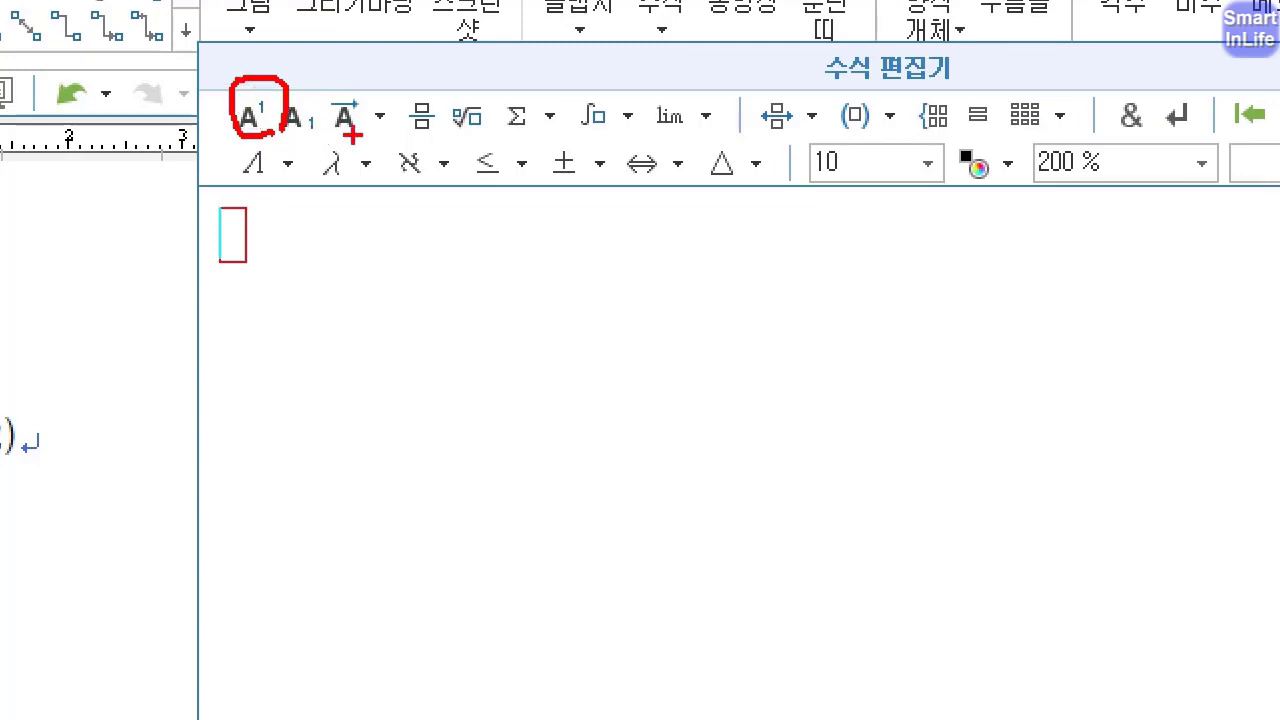
{"action": "mouse_move", "coordinate": [210, 131]}
{"action": "left_mouse_down"}
{"action": "mouse_move", "coordinate": [362, 130]}
{"action": "mouse_move", "coordinate": [382, 86]}
{"action": "mouse_move", "coordinate": [214, 100]}
{"action": "mouse_move", "coordinate": [256, 131]}
{"action": "mouse_move", "coordinate": [280, 100]}
{"action": "mouse_move", "coordinate": [268, 126]}
{"action": "left_mouse_up"}
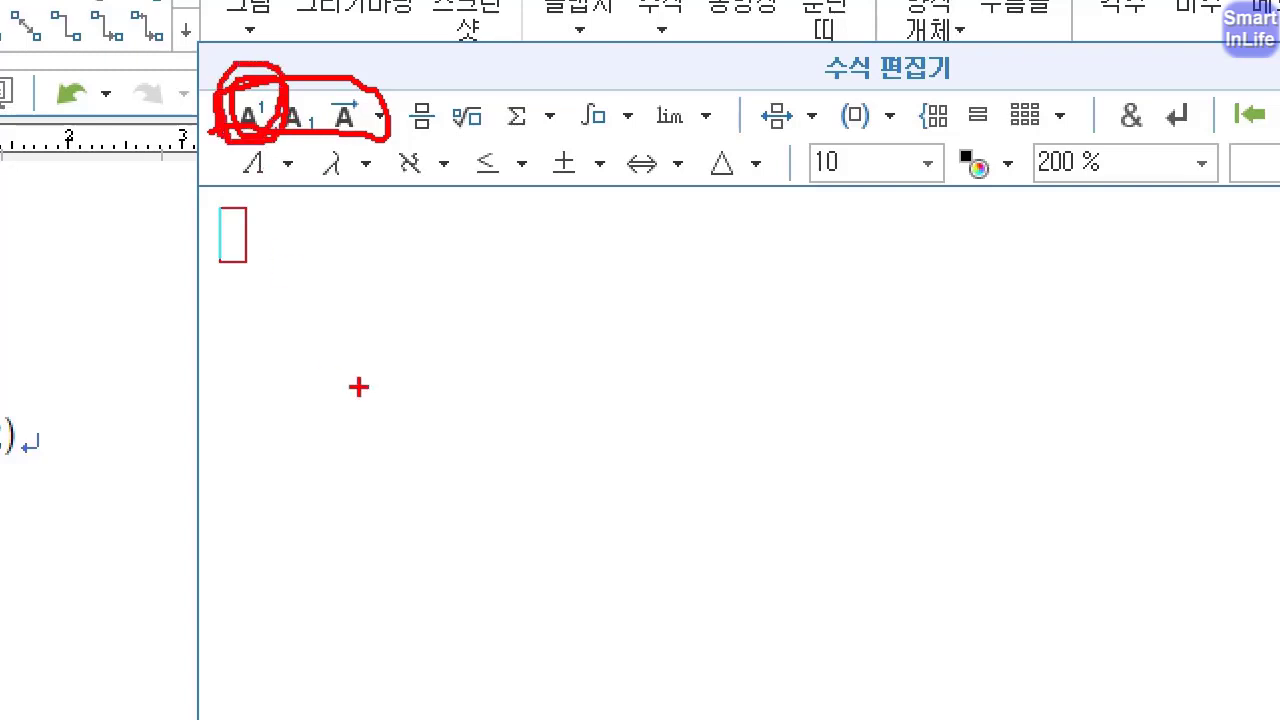
{"action": "mouse_move", "coordinate": [365, 411]}
{"action": "left_mouse_down"}
{"action": "mouse_move", "coordinate": [375, 325]}
{"action": "mouse_move", "coordinate": [433, 447]}
{"action": "left_mouse_up"}
{"action": "left_click_drag", "start_coordinate": [443, 329], "coordinate": [368, 477]}
{"action": "mouse_move", "coordinate": [463, 267]}
{"action": "left_mouse_down"}
{"action": "mouse_move", "coordinate": [505, 312]}
{"action": "mouse_move", "coordinate": [459, 370]}
{"action": "left_mouse_up"}
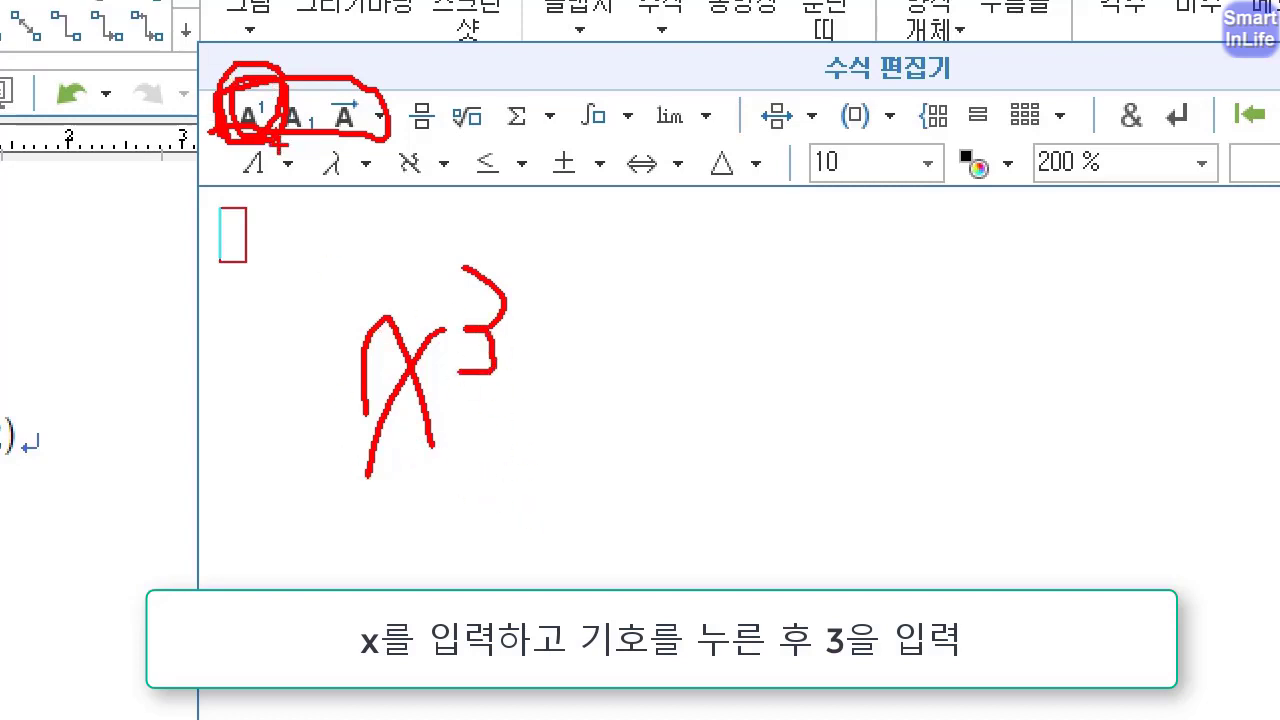
{"action": "mouse_move", "coordinate": [437, 151]}
{"action": "left_mouse_down"}
{"action": "mouse_move", "coordinate": [412, 92]}
{"action": "mouse_move", "coordinate": [445, 145]}
{"action": "mouse_move", "coordinate": [485, 160]}
{"action": "left_mouse_up"}
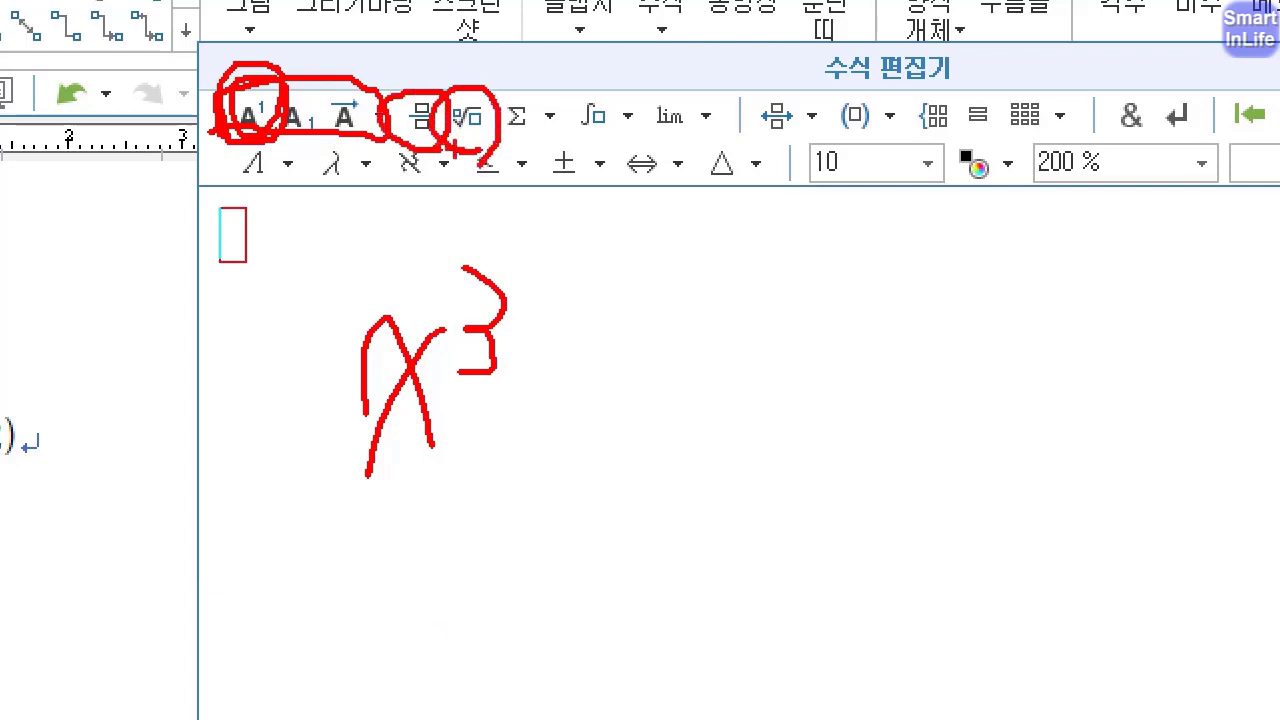
{"action": "left_click_drag", "start_coordinate": [402, 148], "coordinate": [445, 155]}
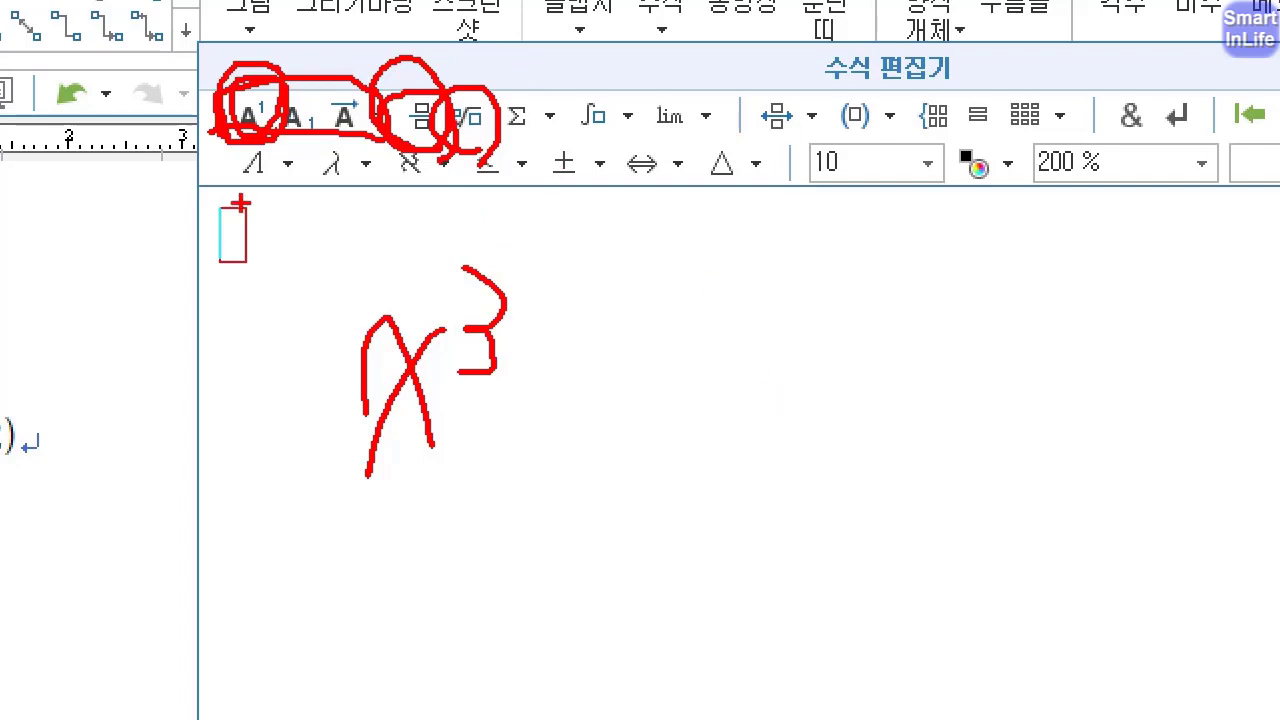
{"action": "mouse_move", "coordinate": [240, 204]}
{"action": "left_mouse_down"}
{"action": "mouse_move", "coordinate": [652, 225]}
{"action": "mouse_move", "coordinate": [718, 182]}
{"action": "mouse_move", "coordinate": [716, 152]}
{"action": "mouse_move", "coordinate": [786, 121]}
{"action": "mouse_move", "coordinate": [912, 113]}
{"action": "left_mouse_up"}
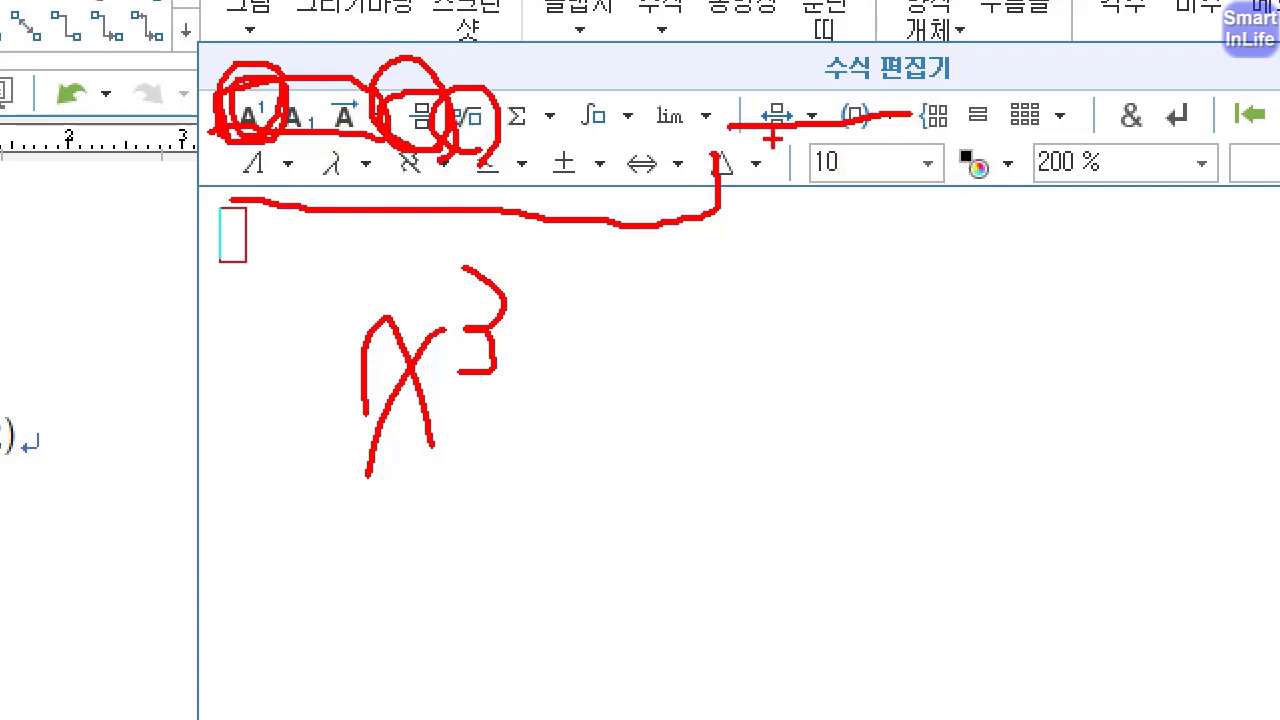
{"action": "key", "text": "Escape"}
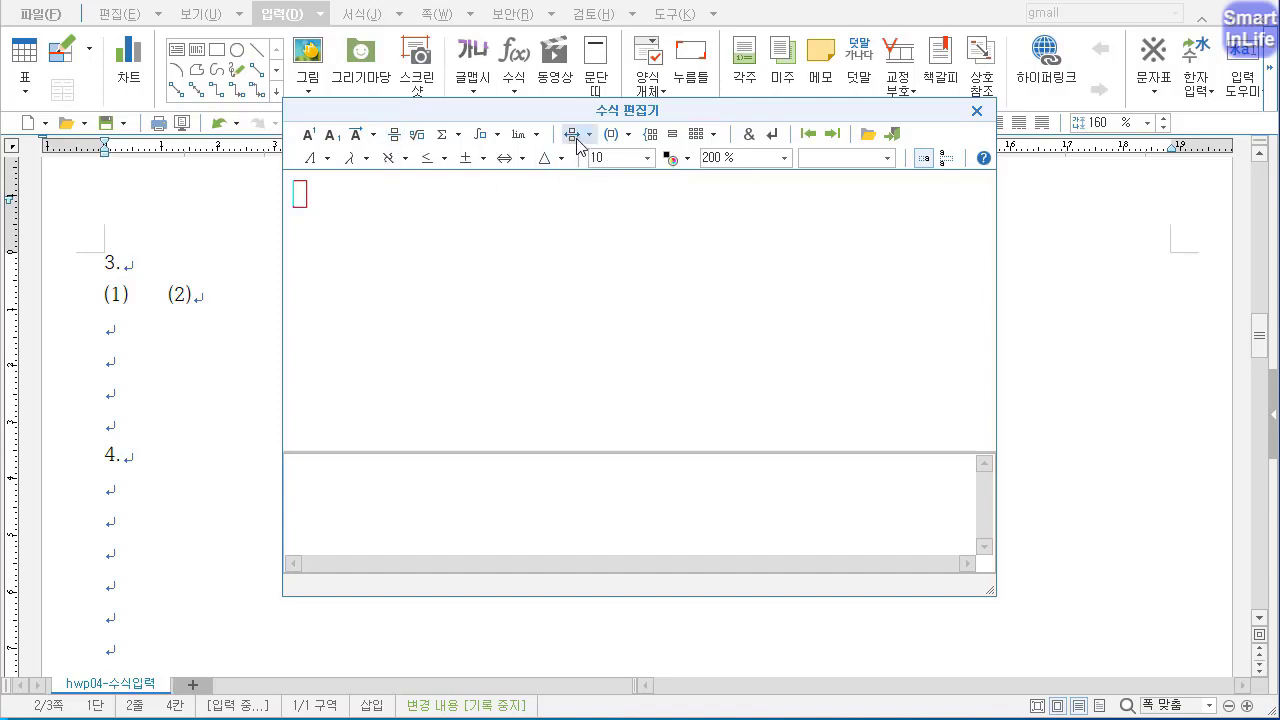
Insert a fraction into the equation and enter a with subscript 1 as its numerator
{"action": "left_click", "coordinate": [395, 135]}
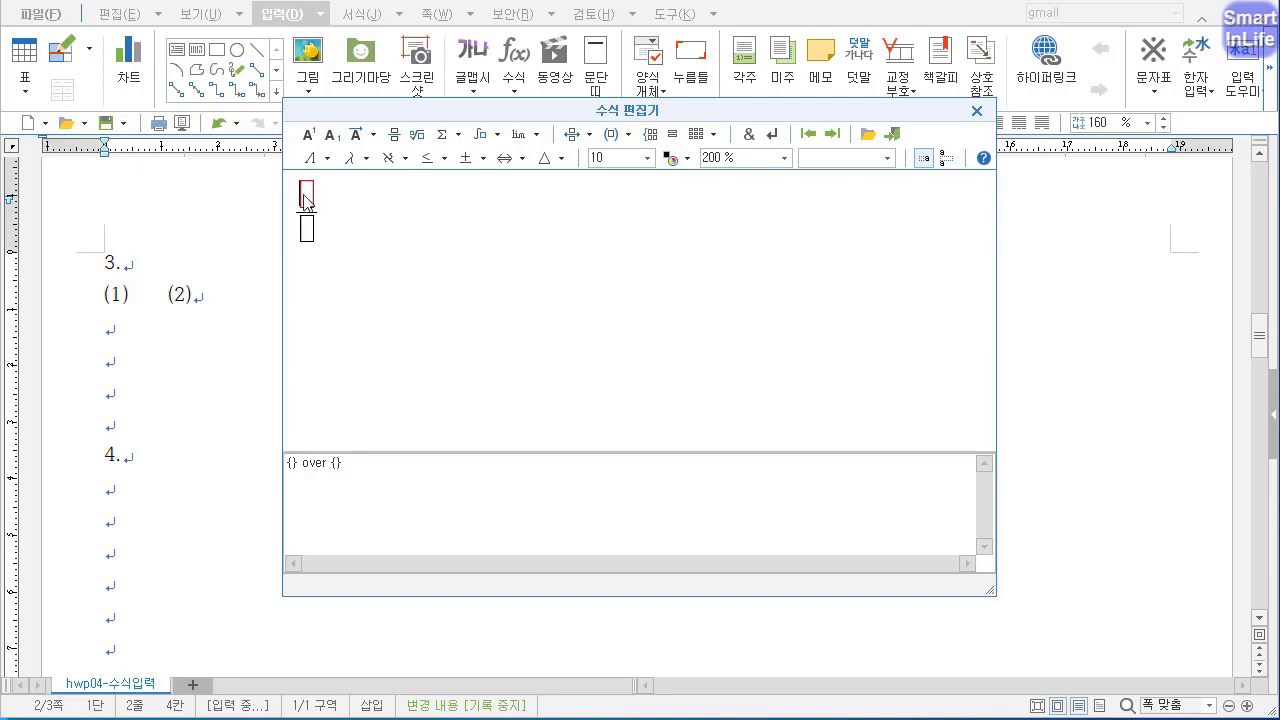
{"action": "type", "text": "a"}
{"action": "type", "text": "1"}
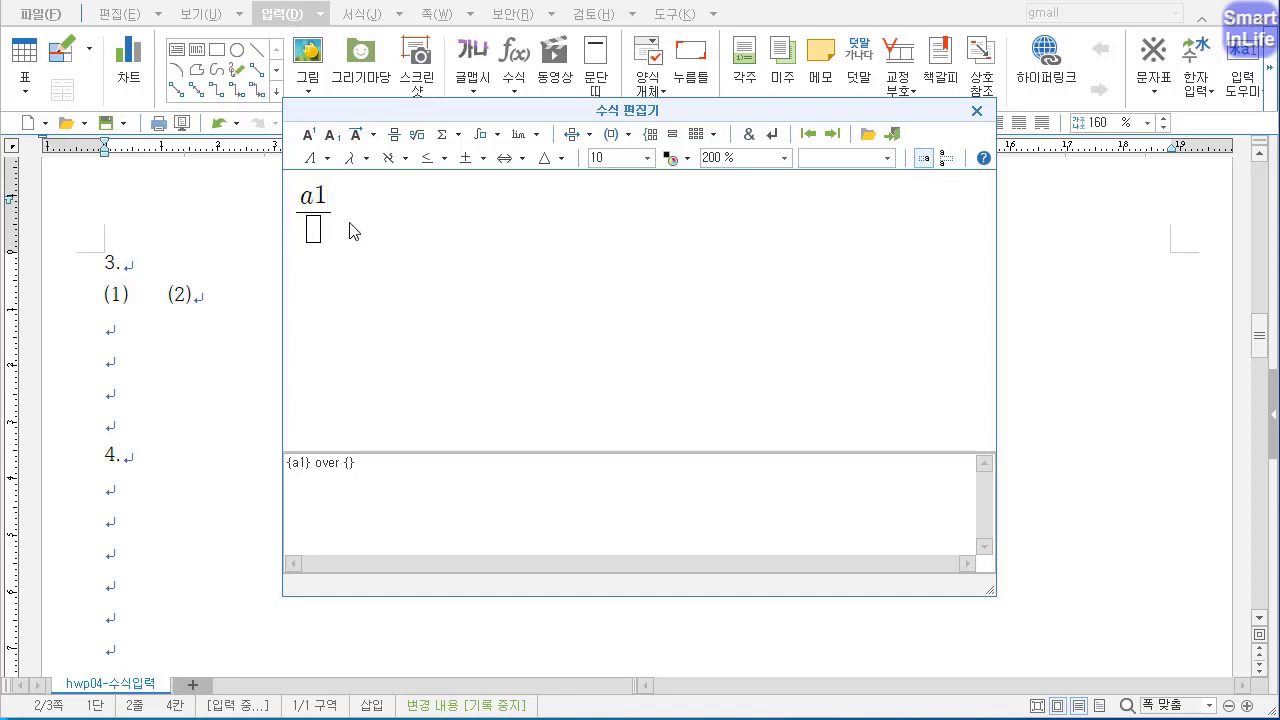
{"action": "key", "text": "BackSpace"}
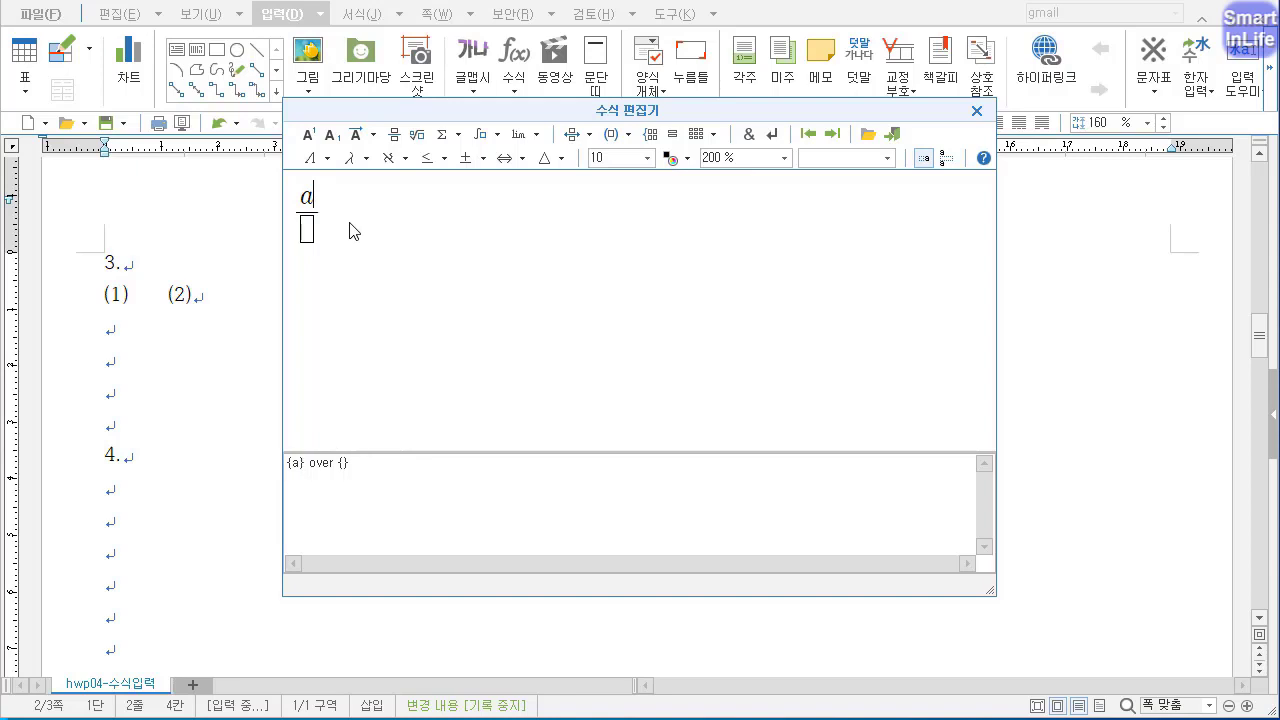
{"action": "left_click", "coordinate": [334, 136]}
{"action": "type", "text": "1"}
Enter a with superscript 2 as the denominator of the fraction
{"action": "type", "text": "a"}
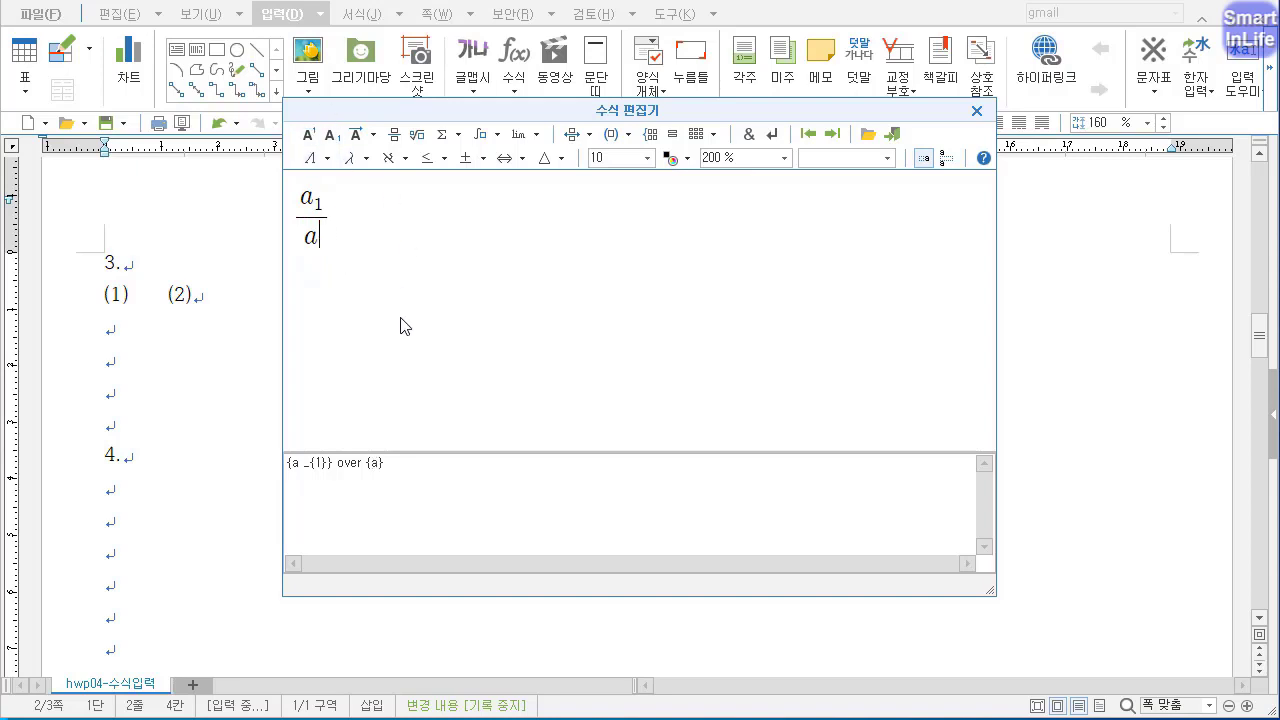
{"action": "left_click", "coordinate": [308, 135]}
{"action": "type", "text": "2"}
{"action": "left_click_drag", "start_coordinate": [501, 260], "coordinate": [626, 262]}
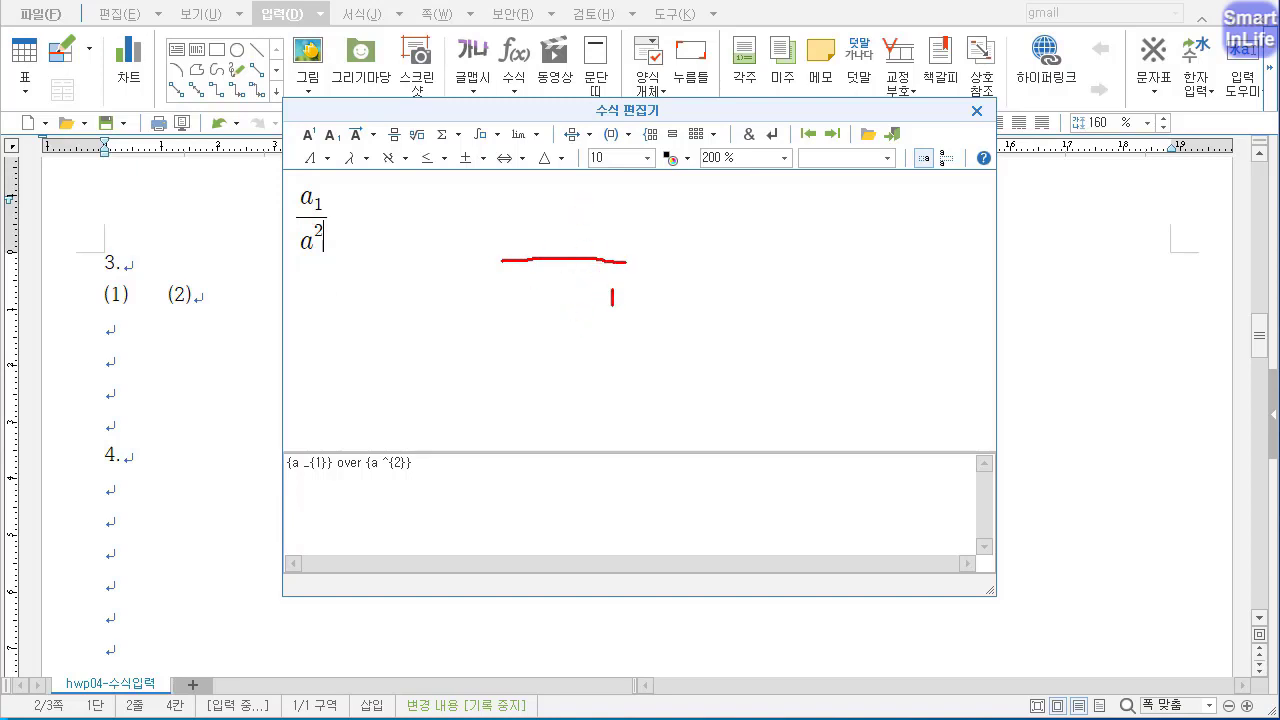
{"action": "mouse_move", "coordinate": [612, 305]}
{"action": "left_mouse_down"}
{"action": "mouse_move", "coordinate": [618, 274]}
{"action": "mouse_move", "coordinate": [626, 338]}
{"action": "left_mouse_up"}
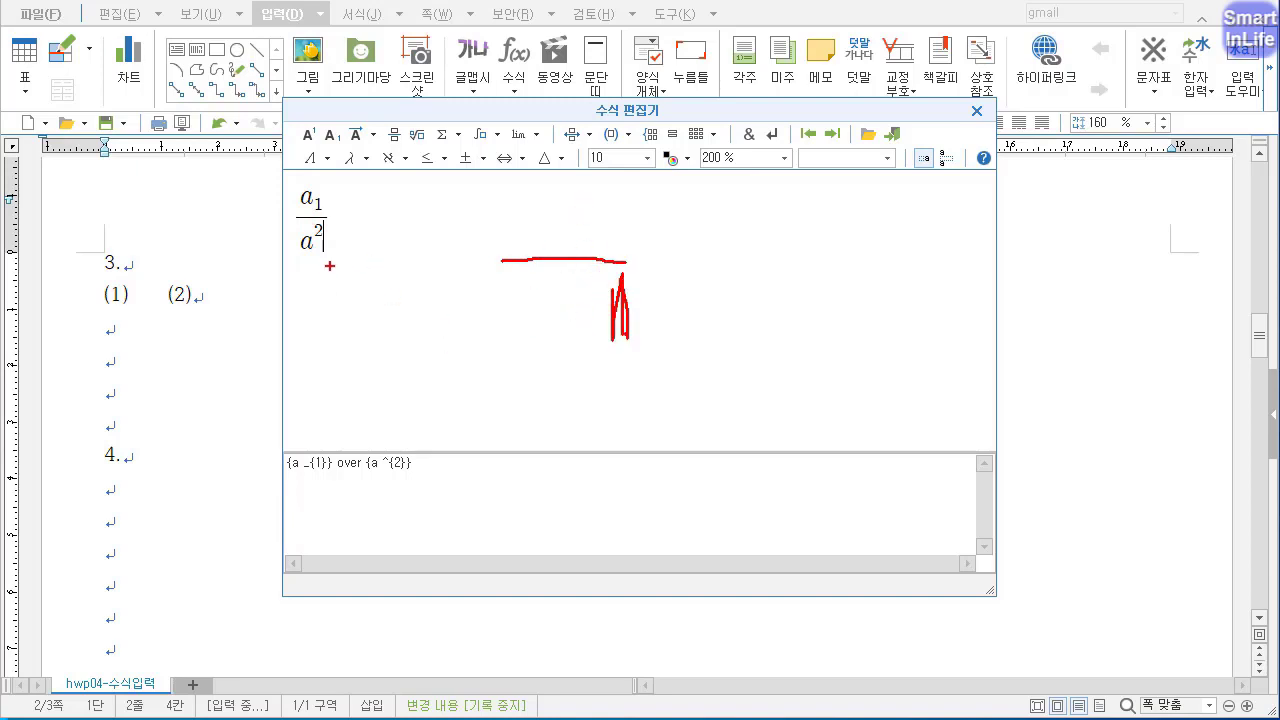
{"action": "key", "text": "Escape"}
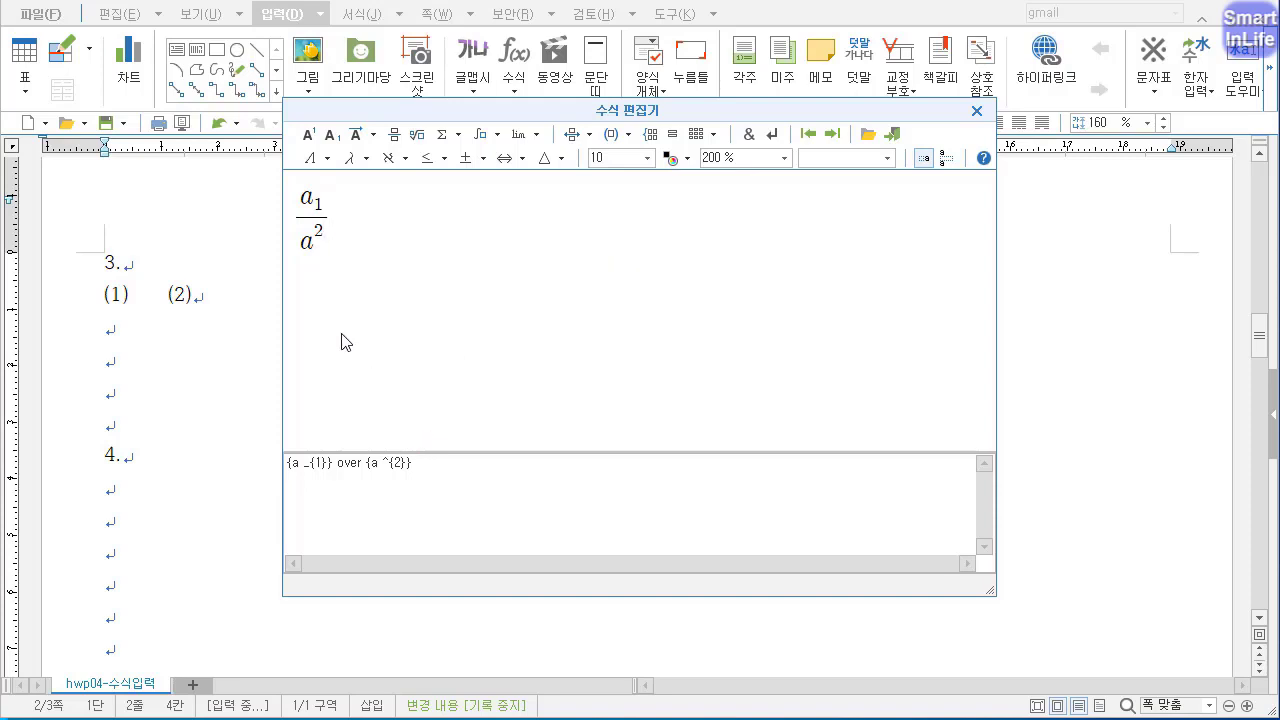
Append "+a" after the fraction, followed by a root with 9 under the radical
{"action": "key", "text": "Left"}
{"action": "key", "text": "Right"}
{"action": "type", "text": "a"}
{"action": "key", "text": "BackSpace"}
{"action": "type", "text": "+a"}
{"action": "left_click", "coordinate": [418, 140]}
{"action": "type", "text": "3"}
{"action": "key", "text": "BackSpace"}
{"action": "type", "text": "9"}
Continue the equation after the root with an equals sign and a plain opening parenthesis
{"action": "type", "text": "=(a+"}
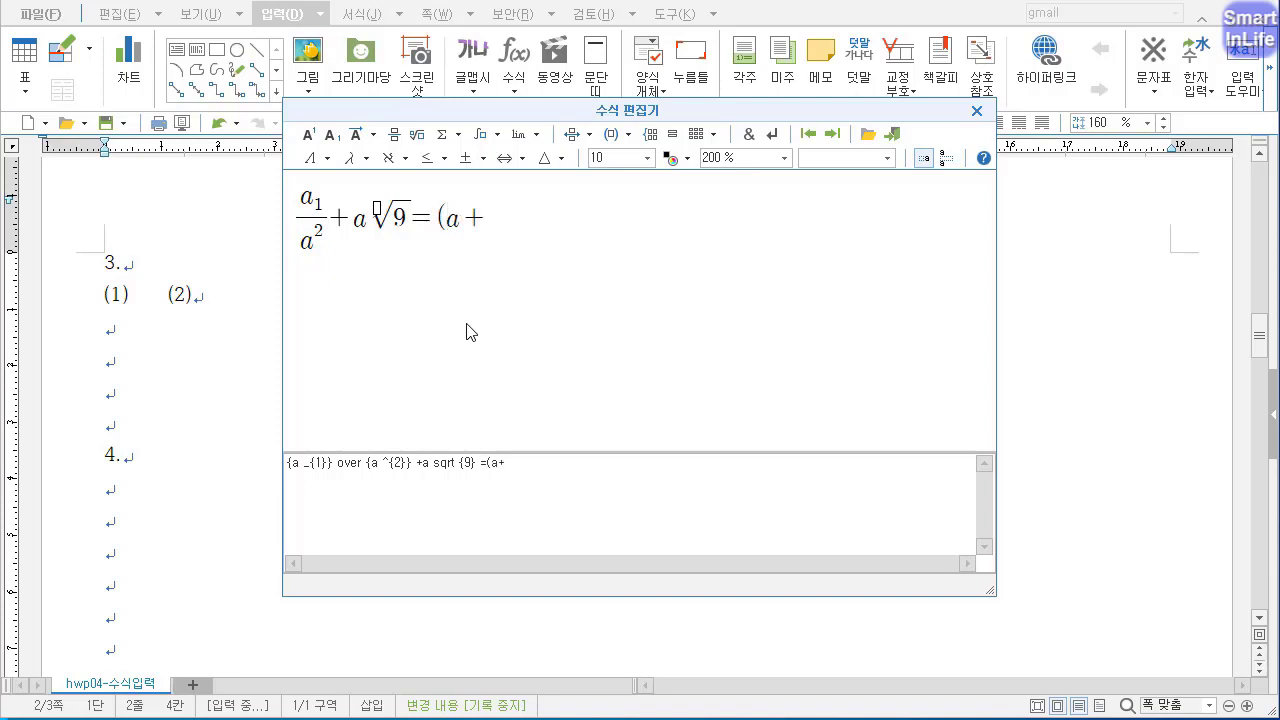
{"action": "type", "text": "2"}
{"action": "key", "text": "BackSpace"}
{"action": "key", "text": "BackSpace"}
{"action": "key", "text": "BackSpace"}
{"action": "key", "text": "BackSpace"}
Insert a double-headed arrow relation with 2 above and 3 below, then close the parenthesis and add a comma with narrow spaces
{"action": "left_click", "coordinate": [582, 140]}
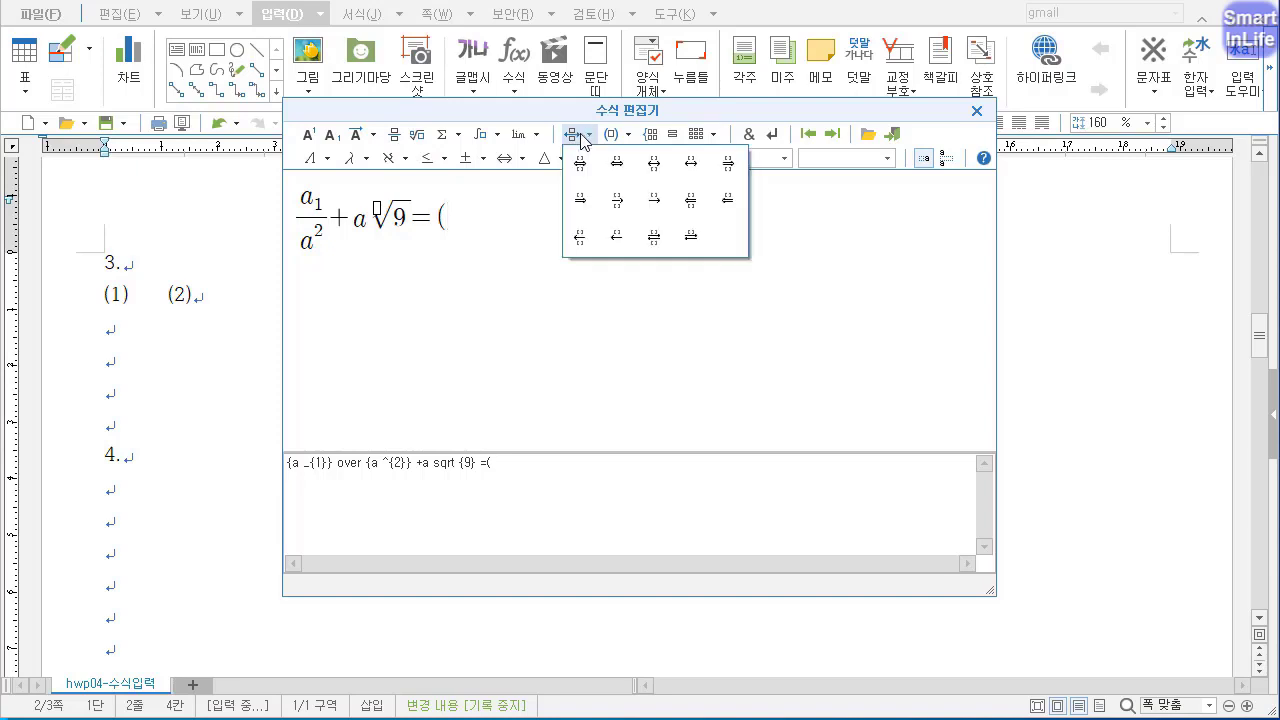
{"action": "left_click", "coordinate": [654, 166]}
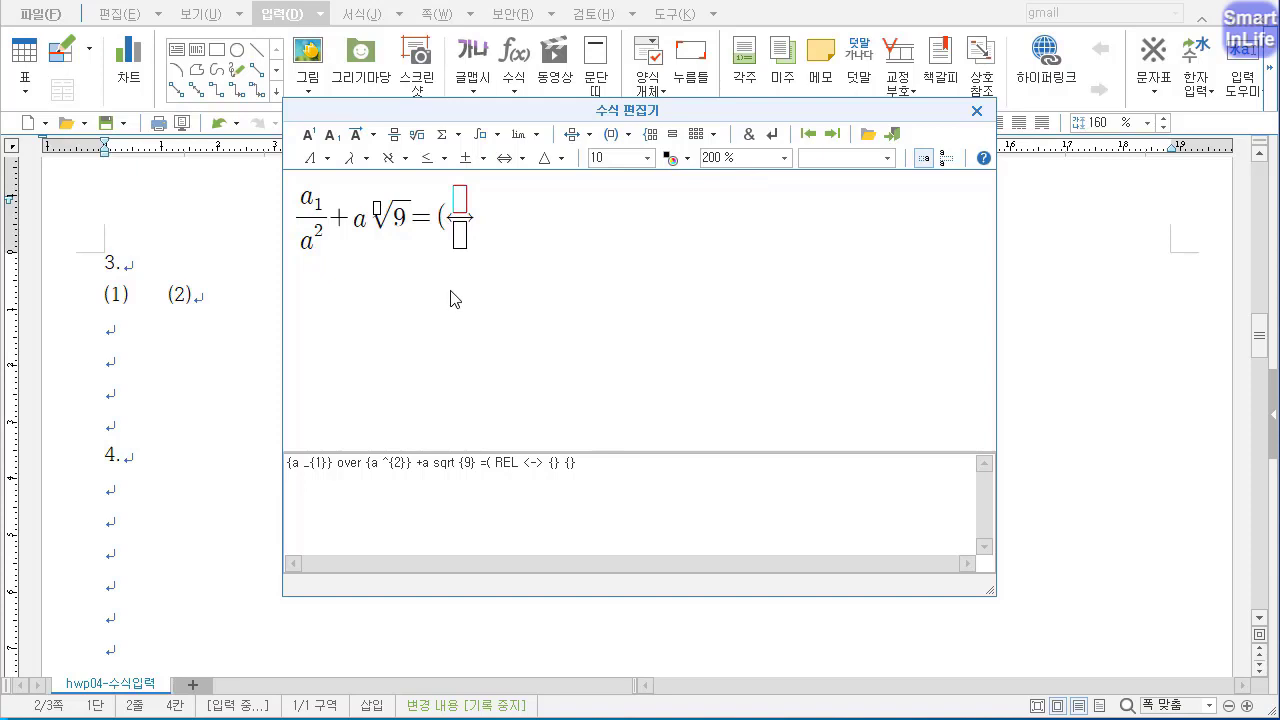
{"action": "type", "text": "2"}
{"action": "key", "text": "Tab"}
{"action": "type", "text": "3"}
{"action": "key", "text": "Tab"}
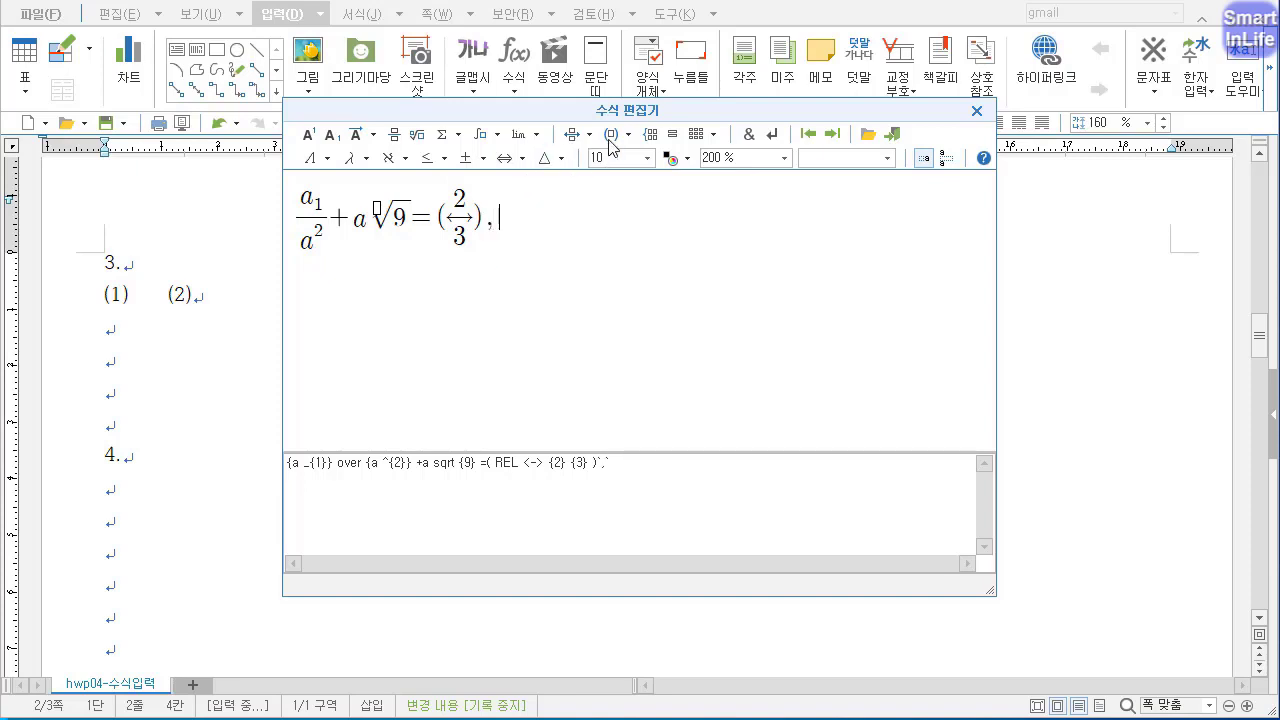
{"action": "type", "text": "`"}
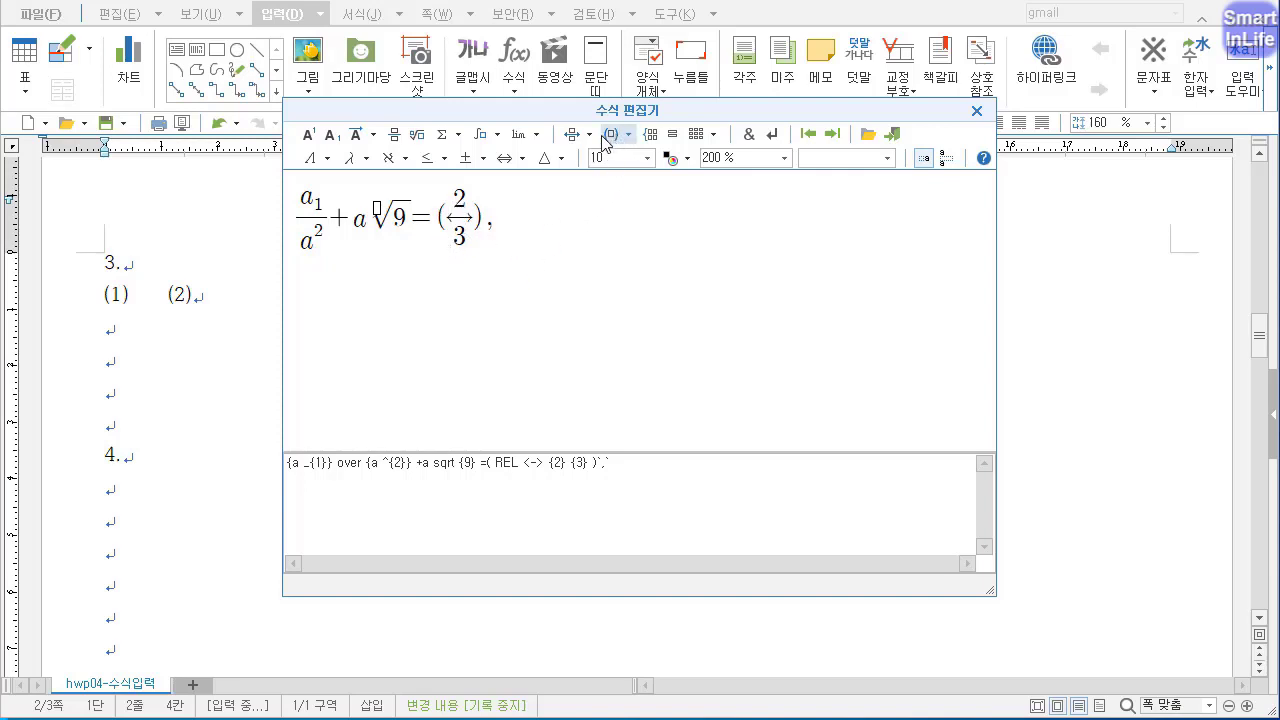
Add template parentheses after the comma containing a double-headed arrow relation with 2 above and 3 below
{"action": "left_click", "coordinate": [614, 134]}
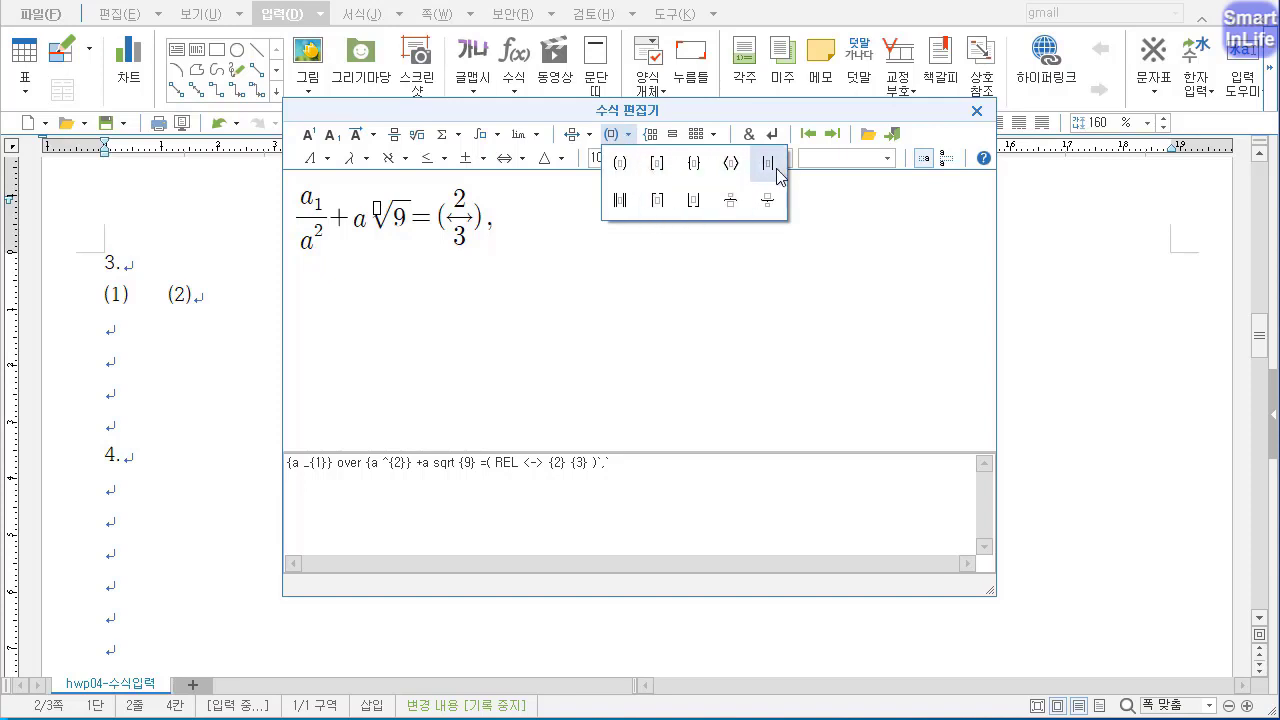
{"action": "left_click", "coordinate": [619, 163]}
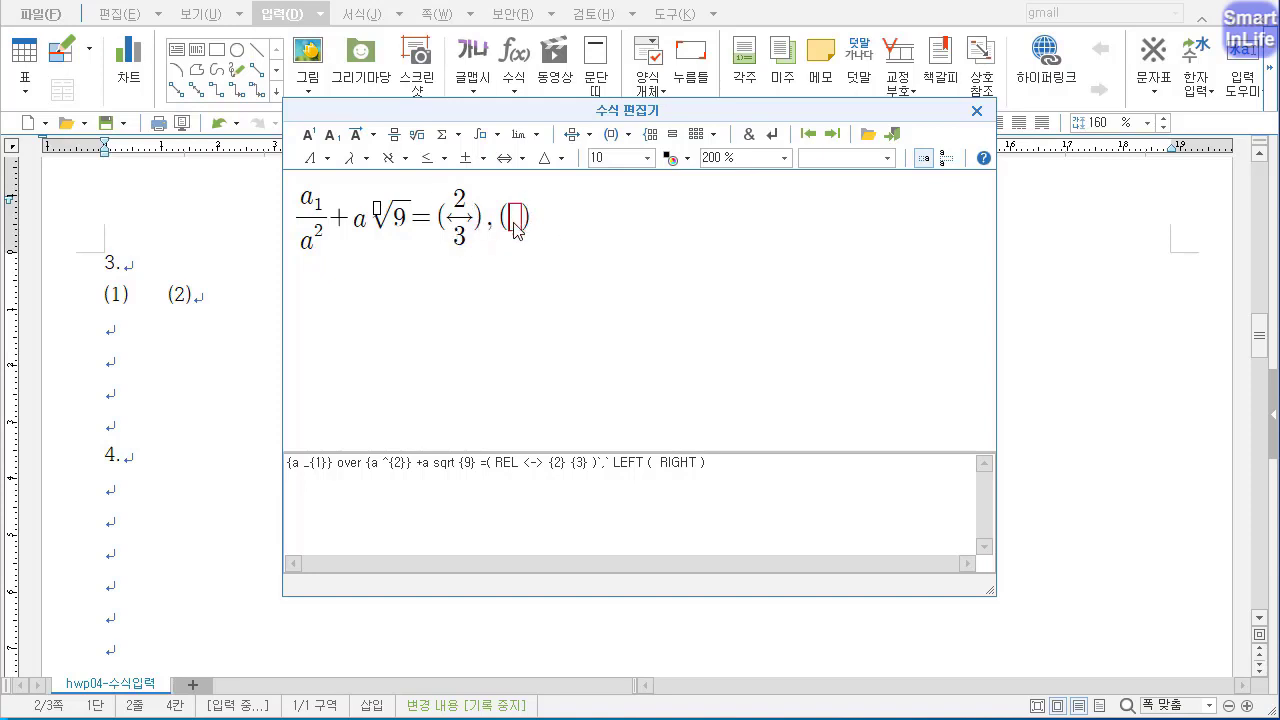
{"action": "left_click", "coordinate": [572, 136]}
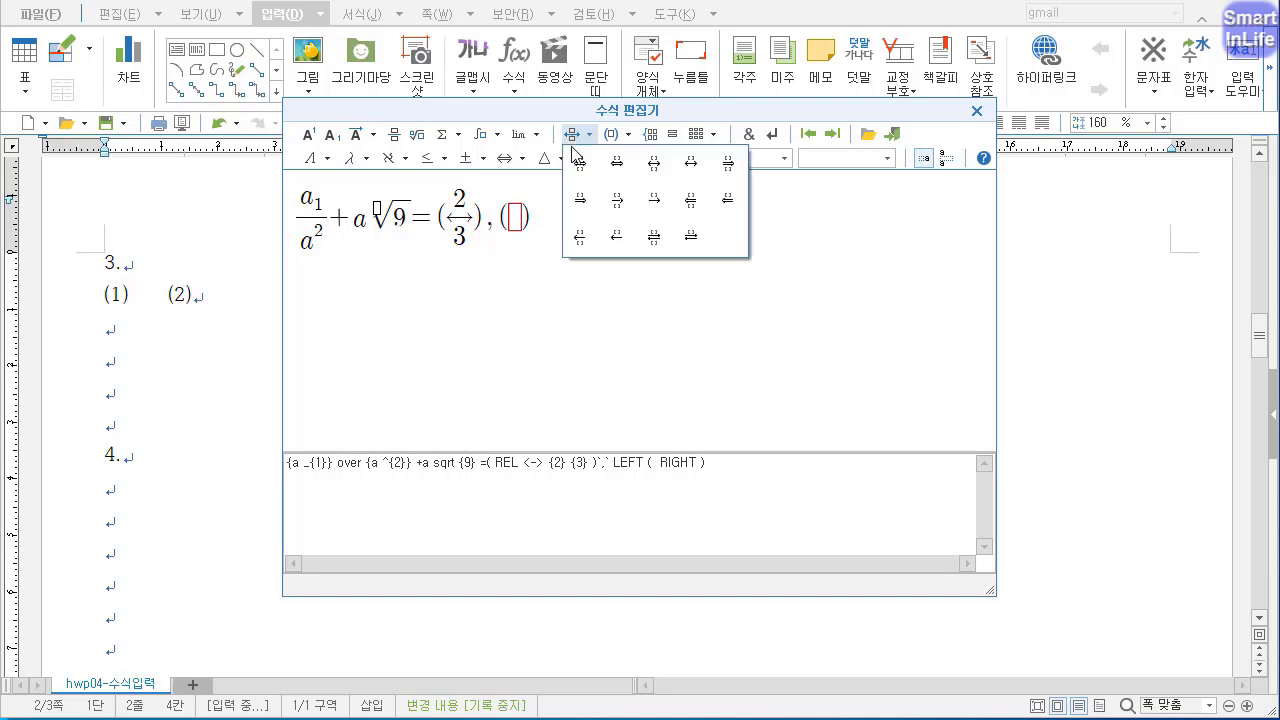
{"action": "left_click", "coordinate": [650, 166]}
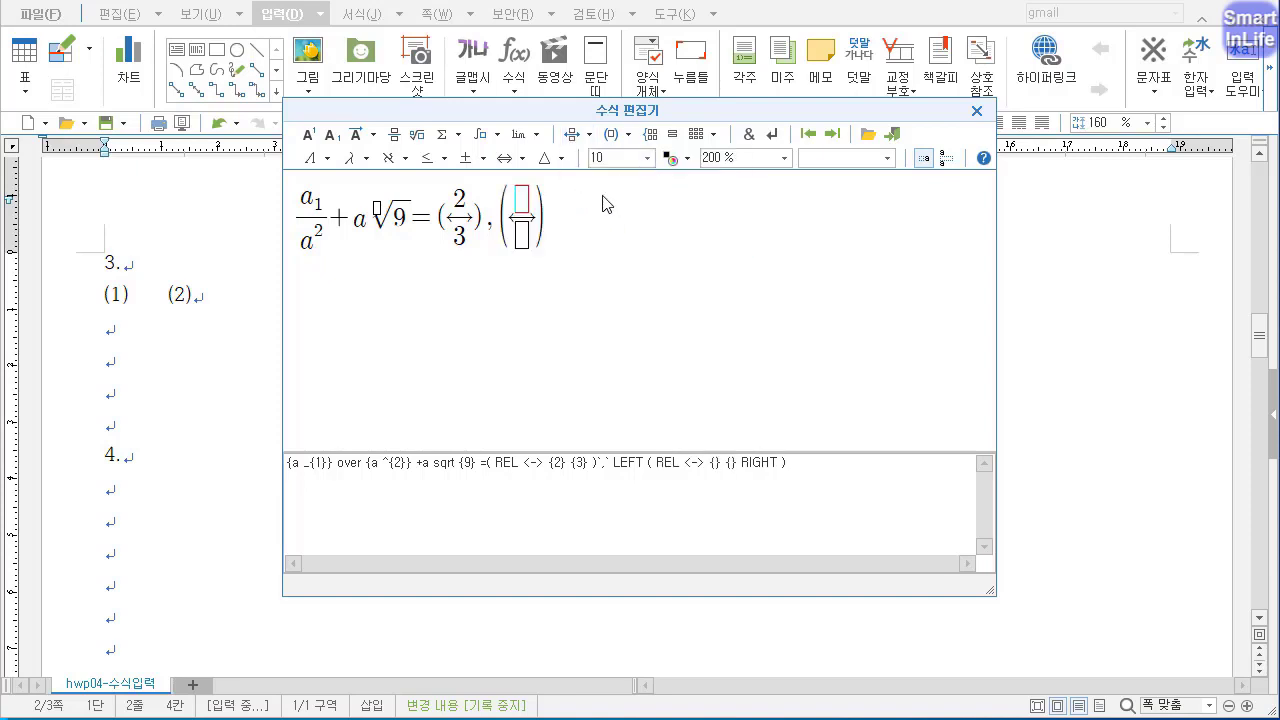
{"action": "type", "text": "2} {"}
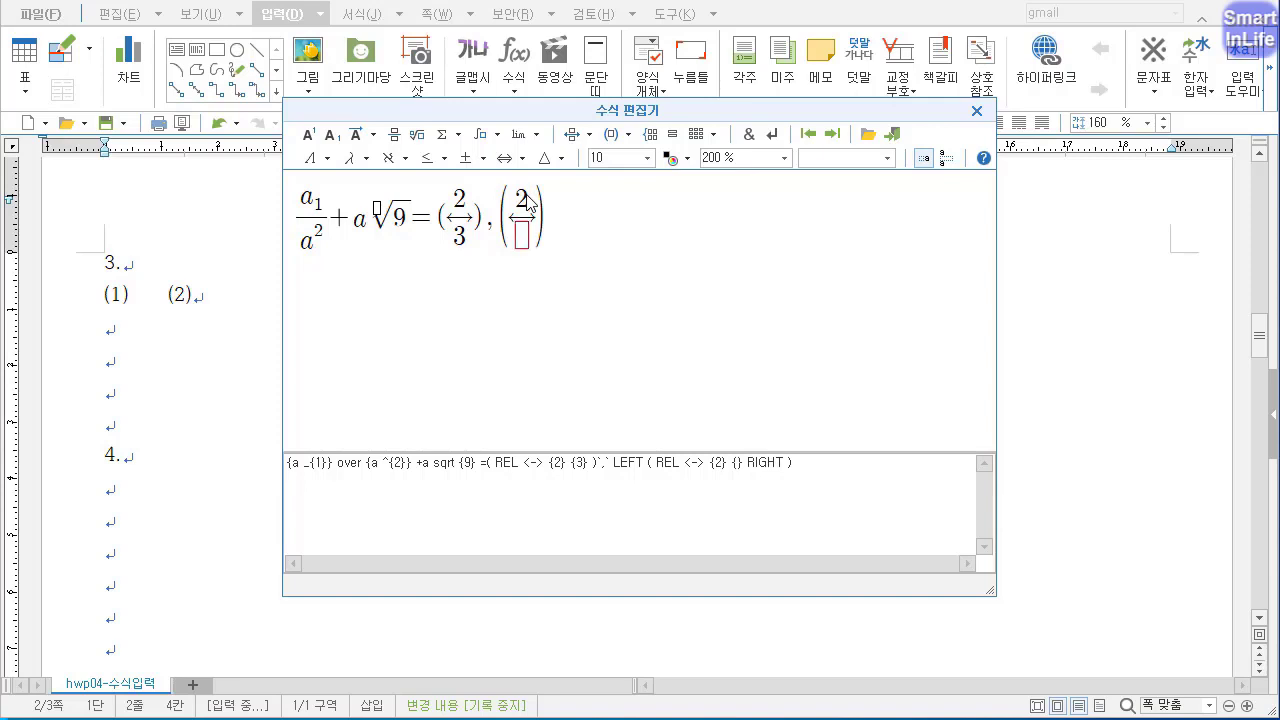
{"action": "type", "text": "3"}
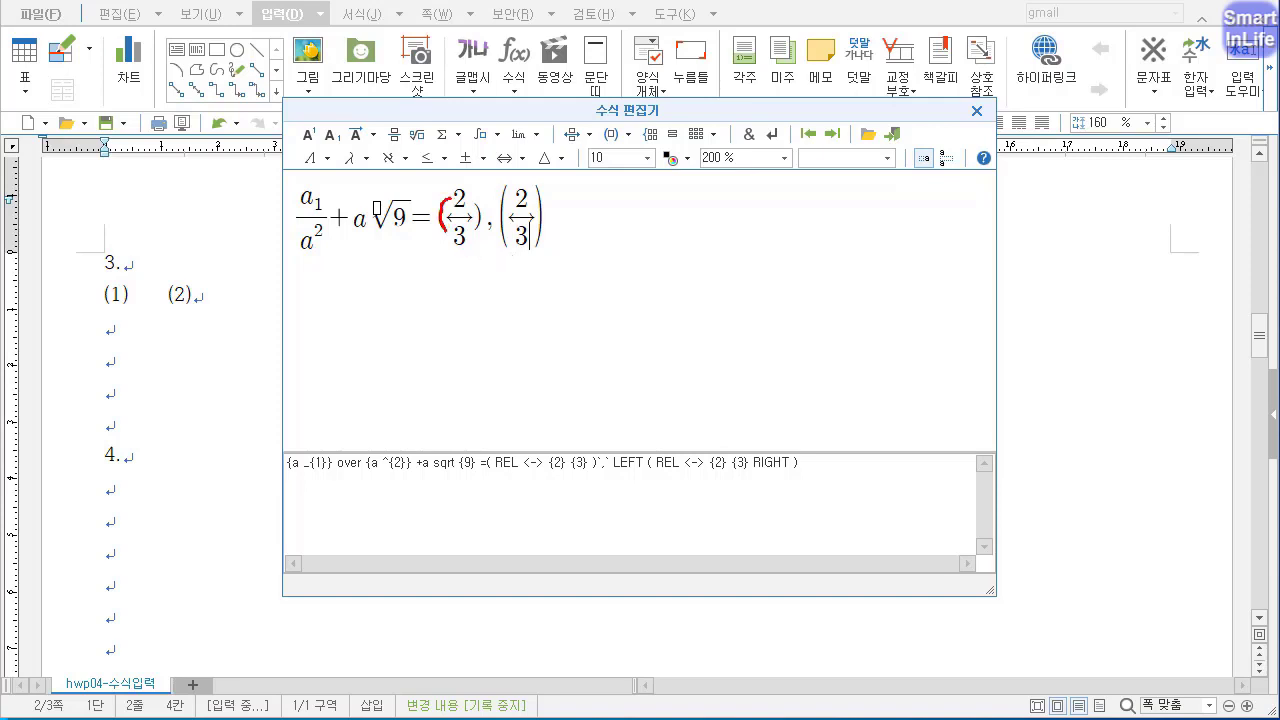
{"action": "mouse_move", "coordinate": [468, 242]}
{"action": "left_mouse_down"}
{"action": "mouse_move", "coordinate": [452, 186]}
{"action": "mouse_move", "coordinate": [466, 240]}
{"action": "mouse_move", "coordinate": [426, 296]}
{"action": "mouse_move", "coordinate": [497, 308]}
{"action": "left_mouse_up"}
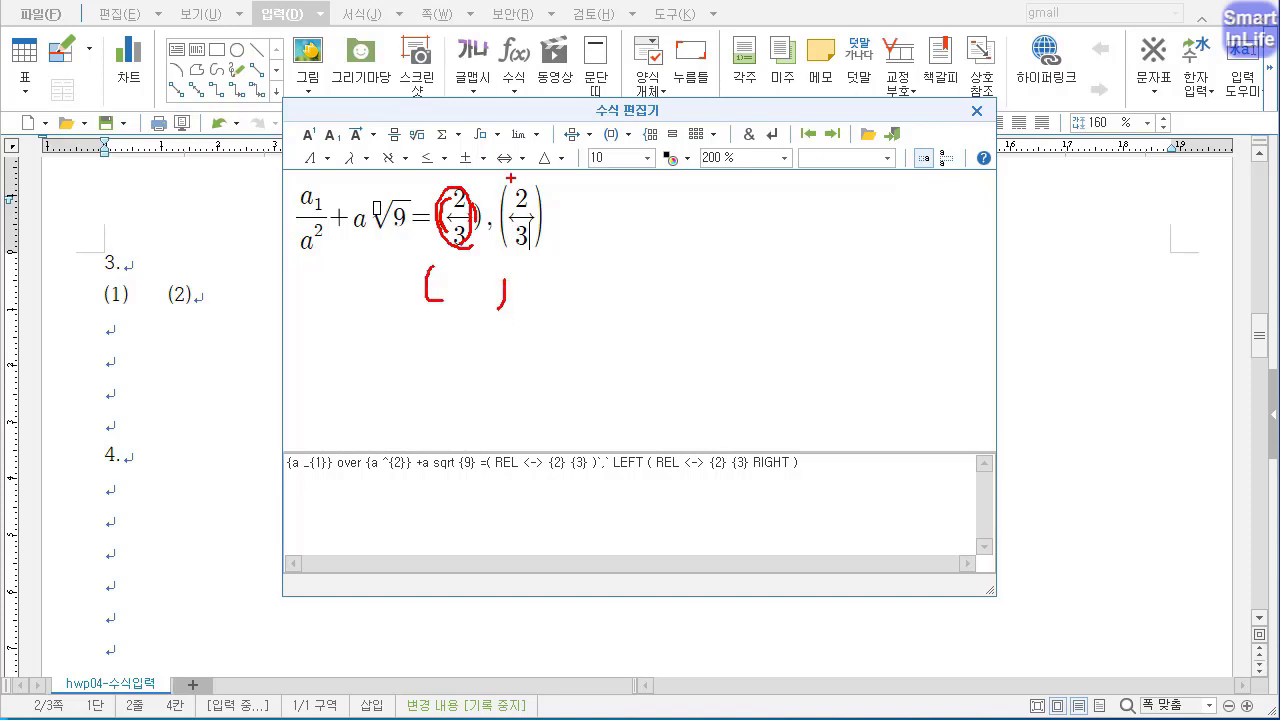
{"action": "left_click_drag", "start_coordinate": [510, 178], "coordinate": [503, 254]}
{"action": "left_click_drag", "start_coordinate": [536, 186], "coordinate": [530, 249]}
{"action": "key", "text": "Escape"}
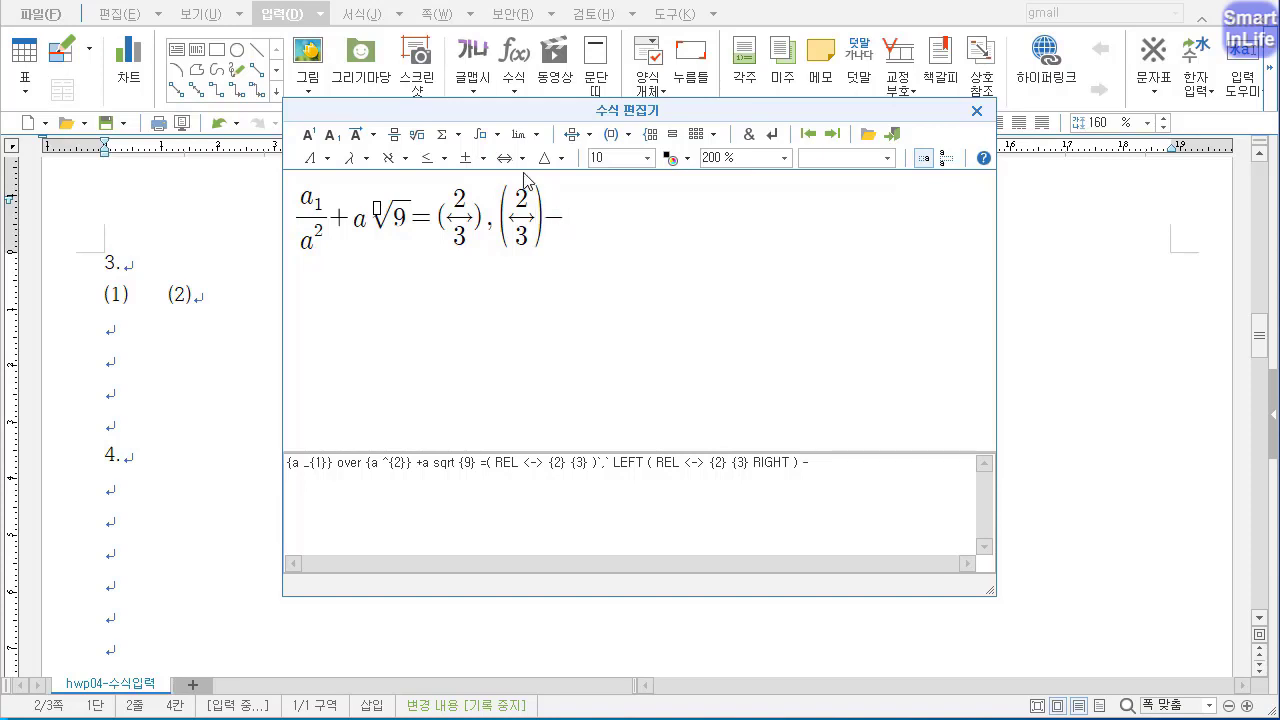
Continue the equation after the minus sign with a lowercase alpha, a plus sign and a plus-minus sign
{"action": "left_click", "coordinate": [368, 163]}
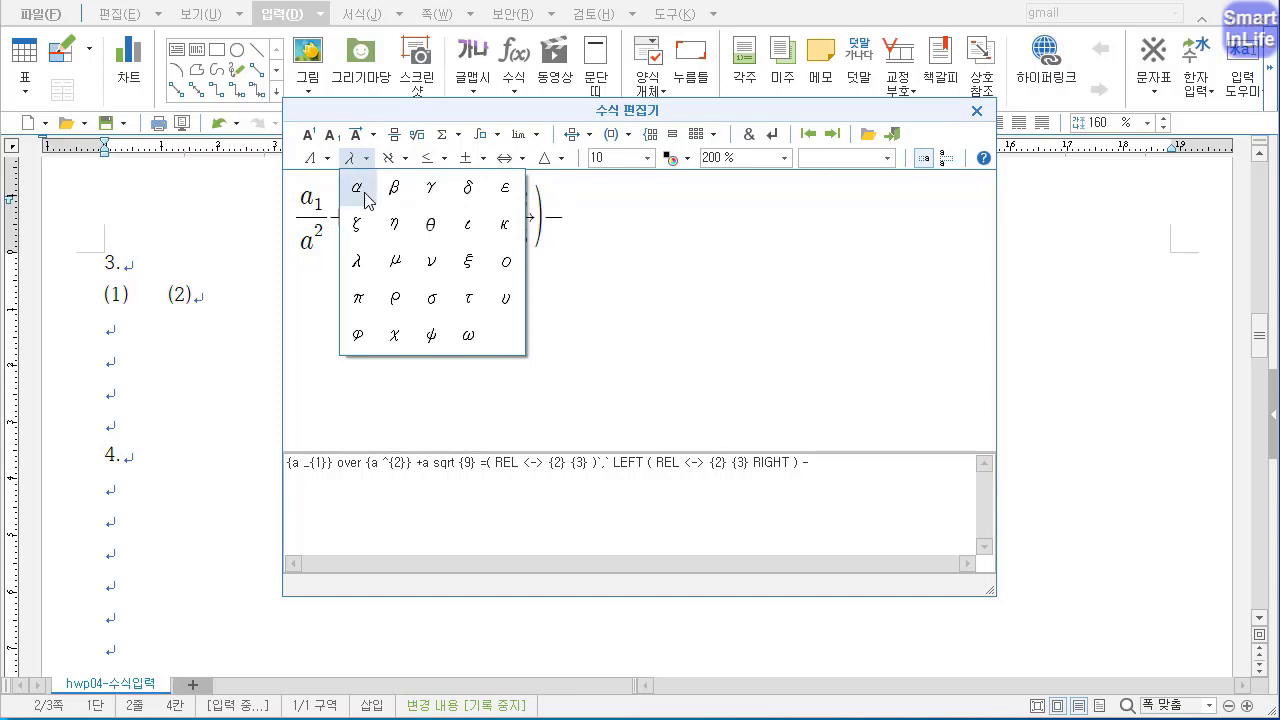
{"action": "left_click", "coordinate": [366, 197]}
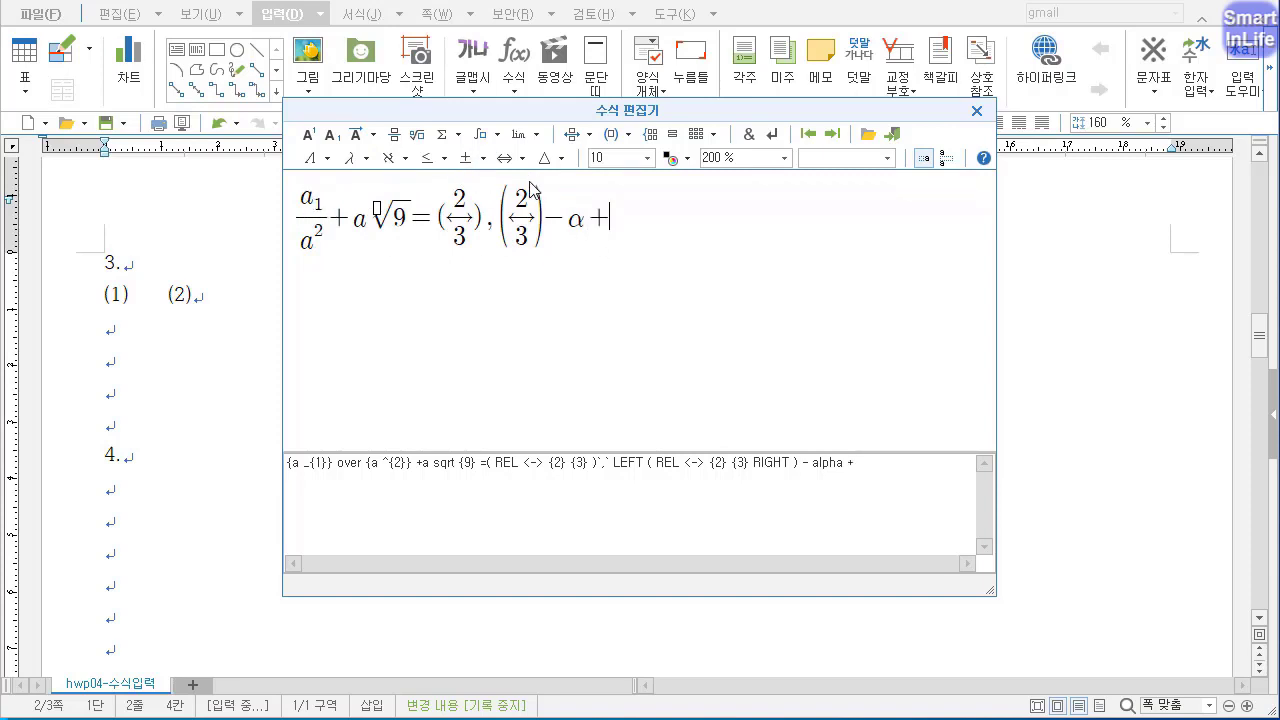
{"action": "left_click", "coordinate": [477, 160]}
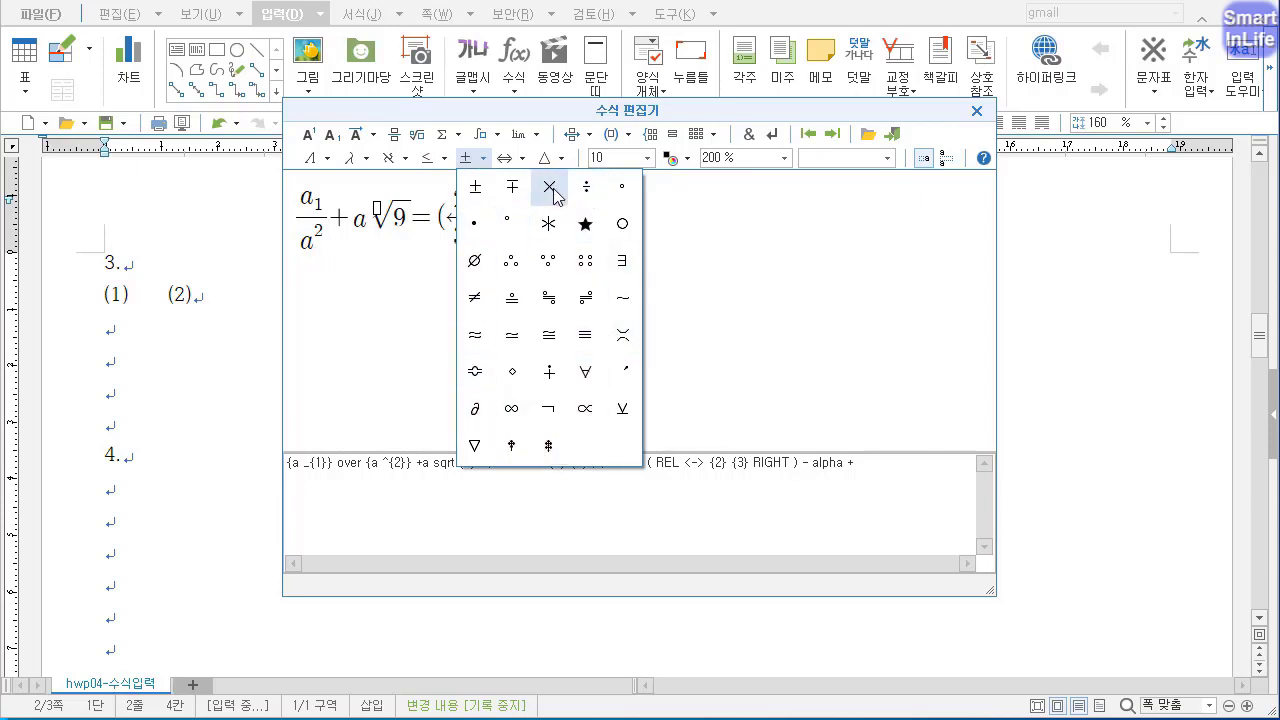
{"action": "left_click", "coordinate": [475, 186]}
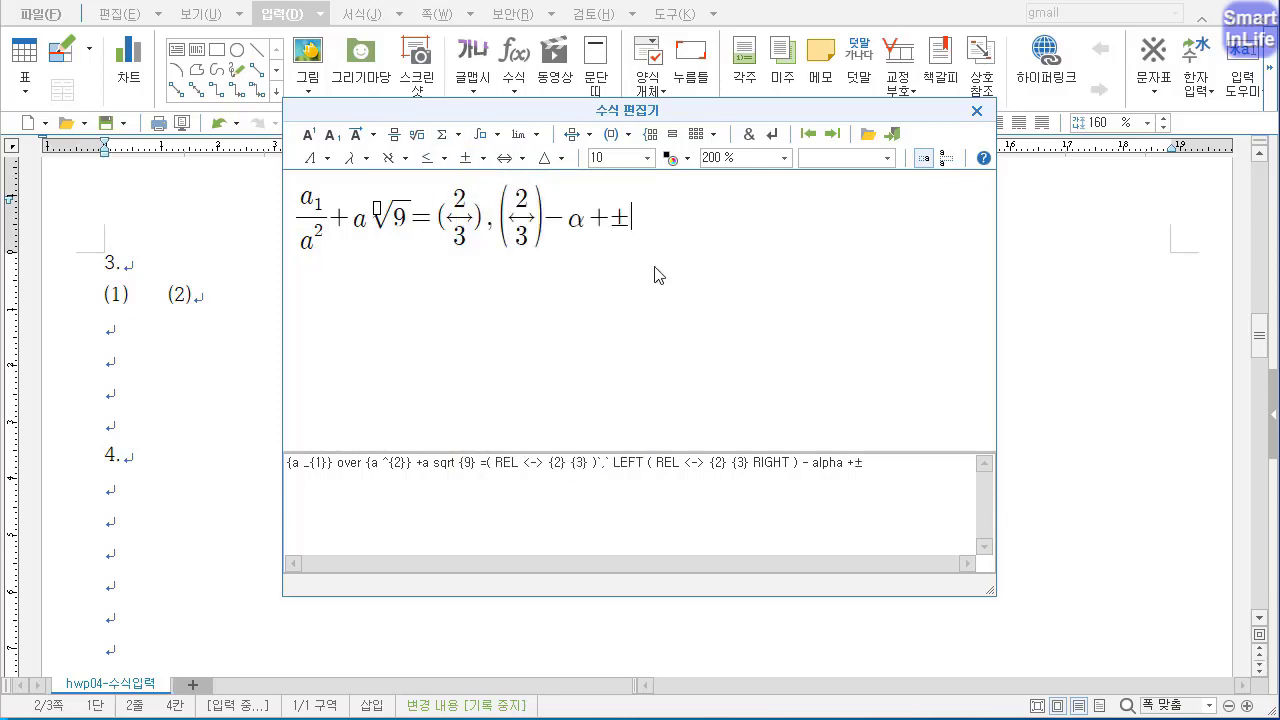
Append a nabla (inverted triangle) symbol followed by an angle symbol with 90
{"action": "left_click", "coordinate": [563, 163]}
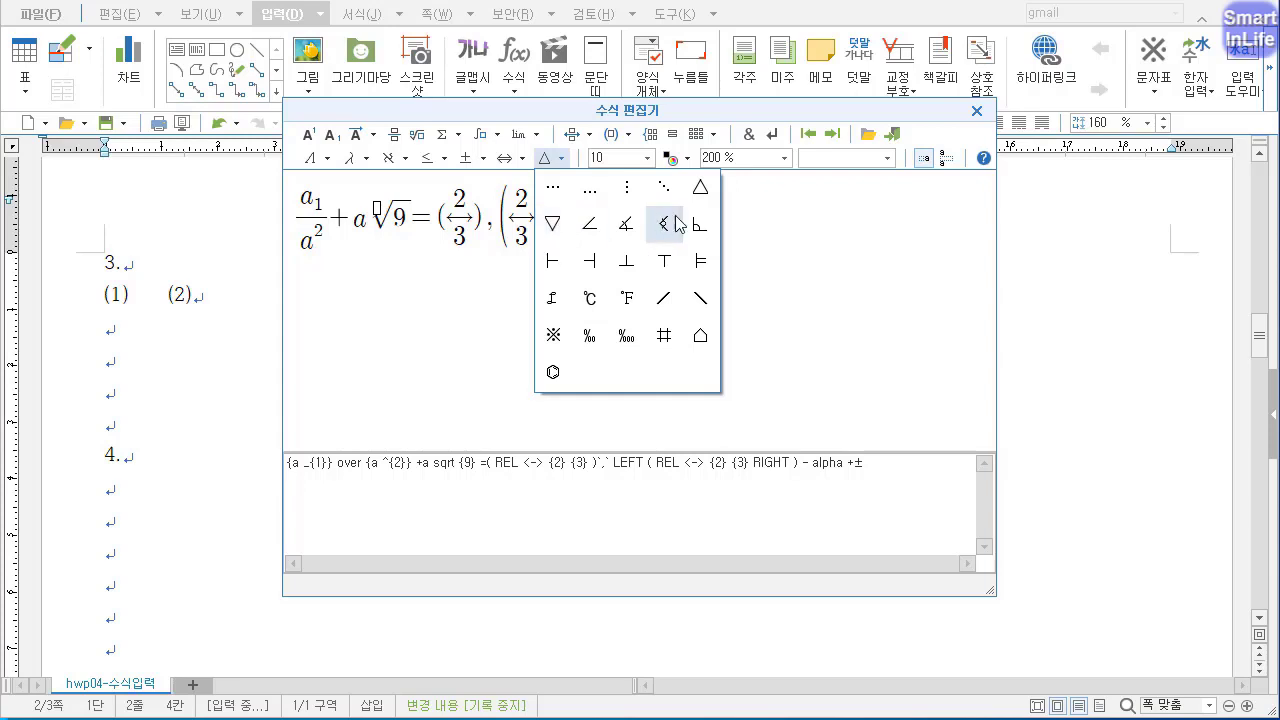
{"action": "left_click", "coordinate": [552, 224]}
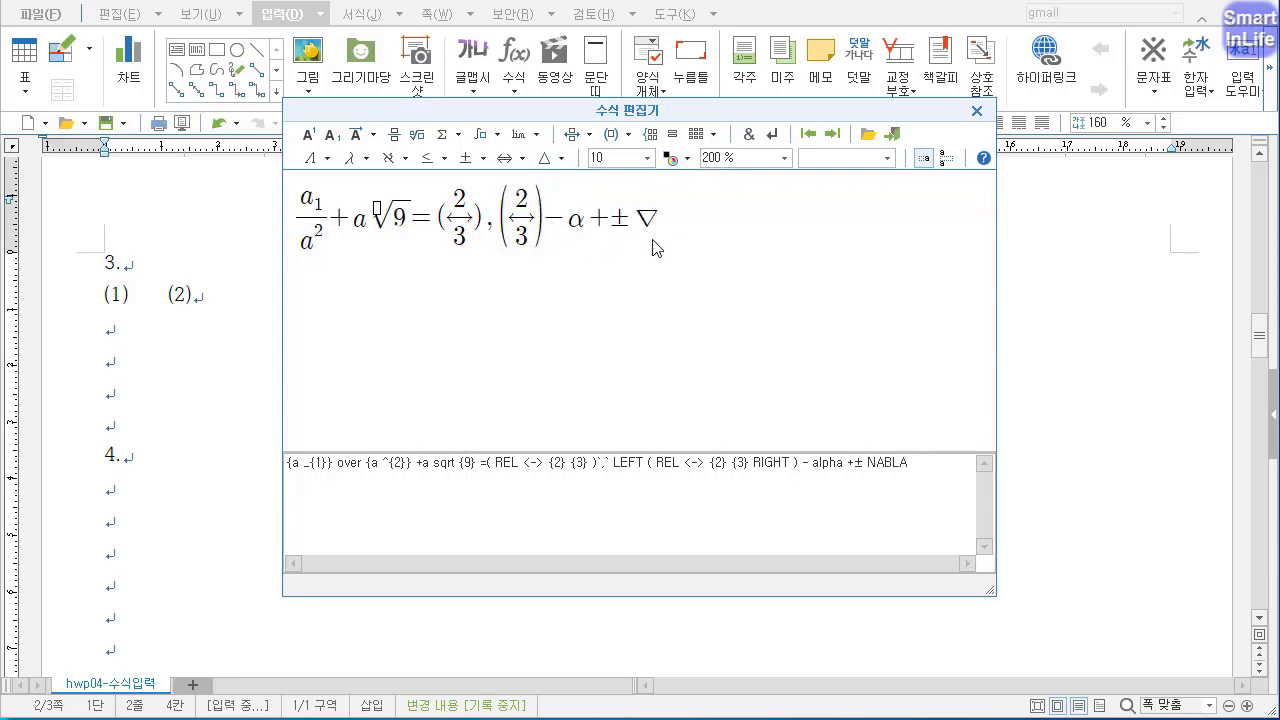
{"action": "left_click", "coordinate": [553, 158]}
{"action": "left_click", "coordinate": [590, 224]}
{"action": "type", "text": "90"}
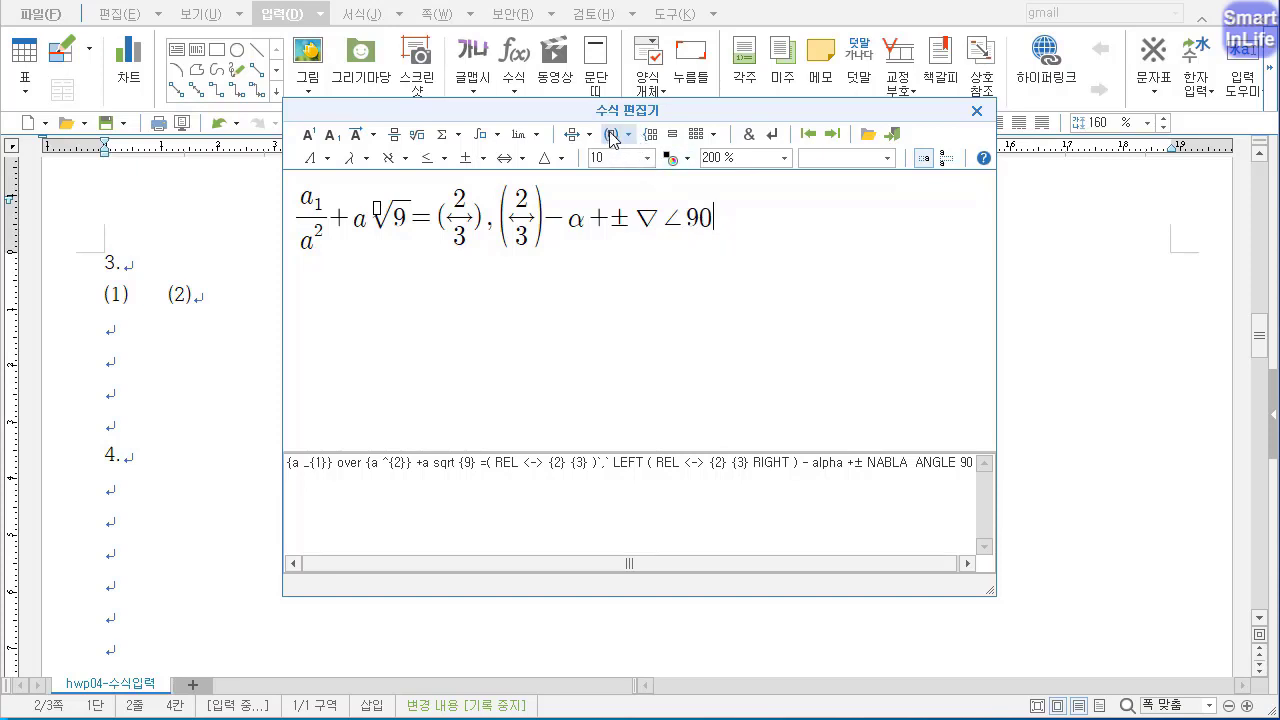
Insert a 2×2 parenthesized matrix after 90 and fill its cells with 1, 2, 3 and 4
{"action": "left_click", "coordinate": [714, 143]}
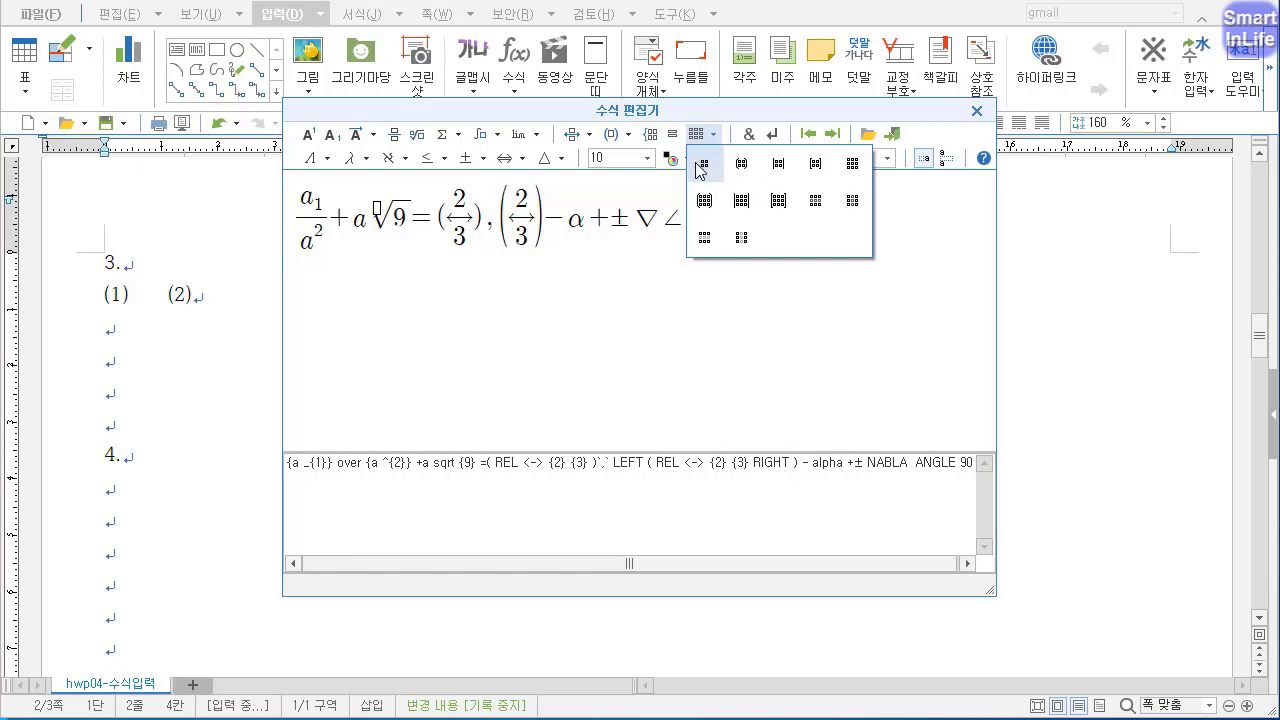
{"action": "left_click", "coordinate": [746, 166]}
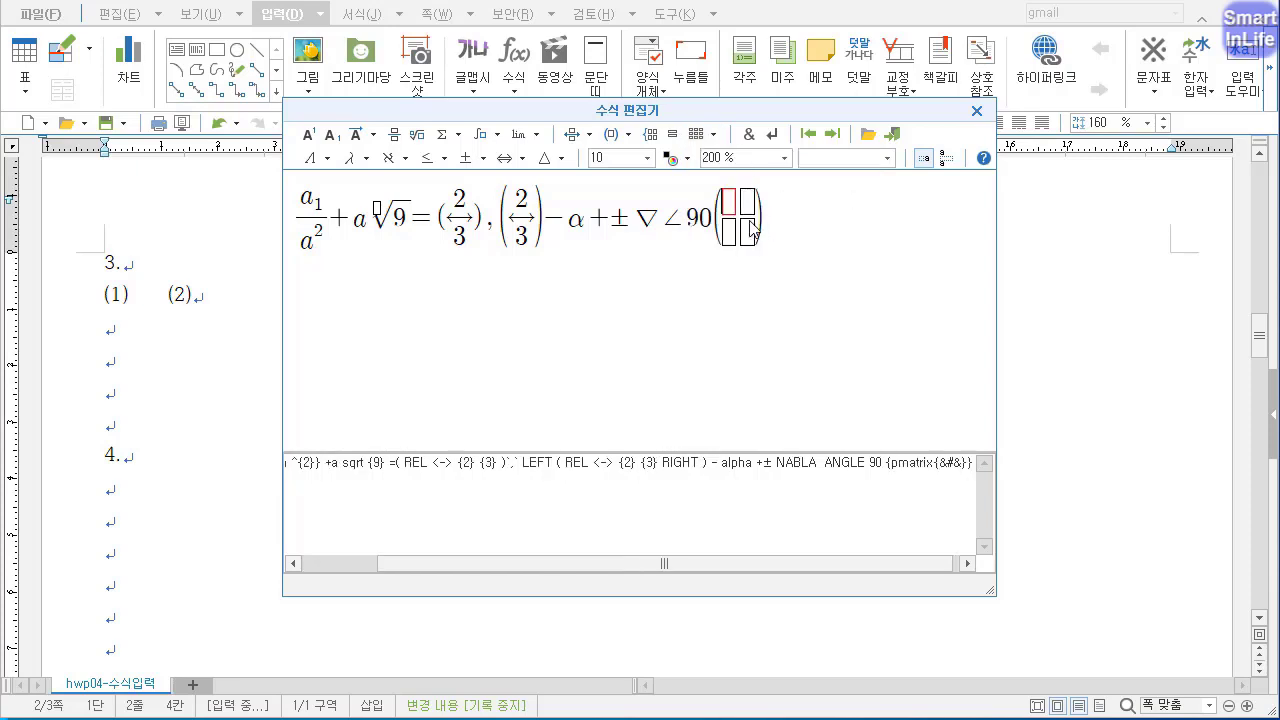
{"action": "type", "text": "1"}
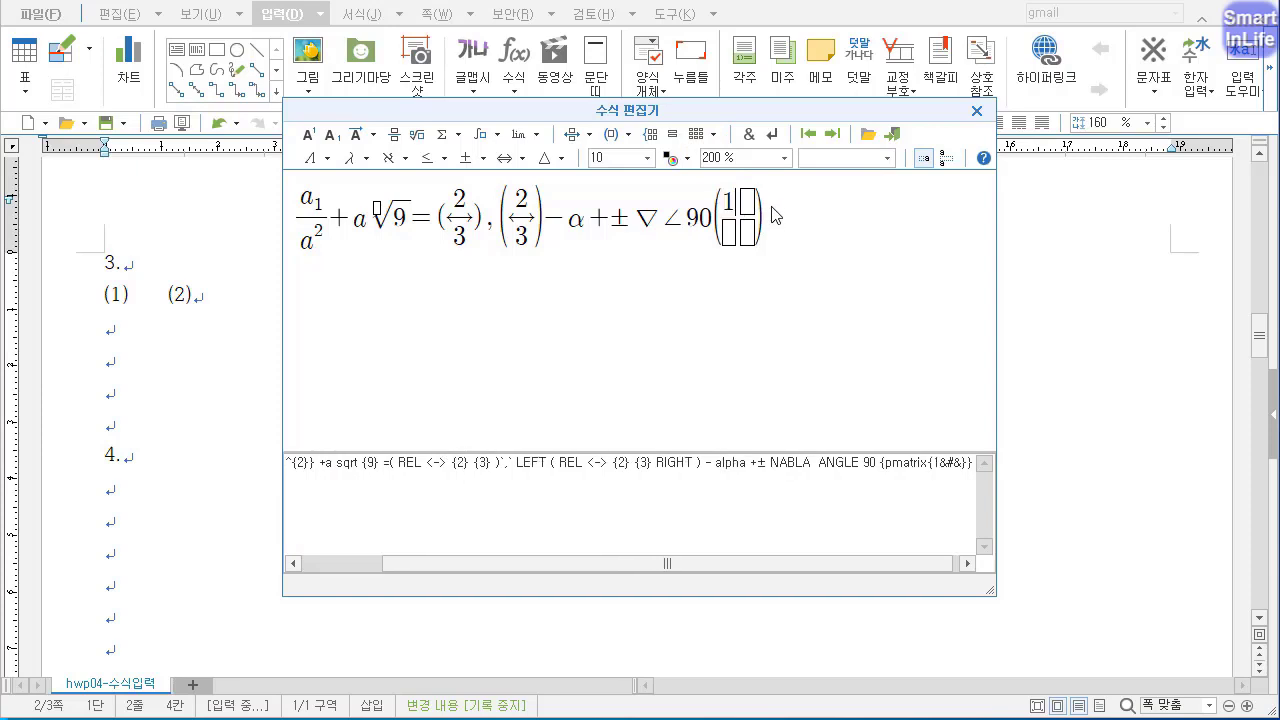
{"action": "type", "text": "2"}
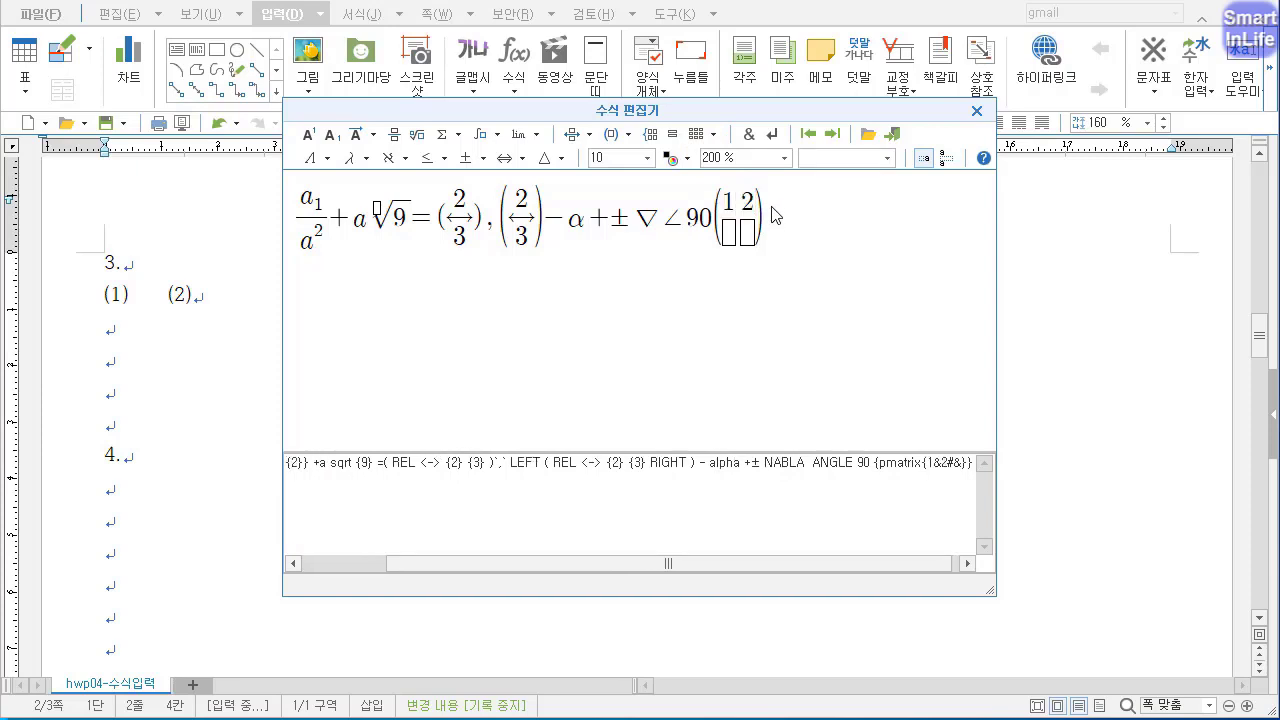
{"action": "type", "text": "3"}
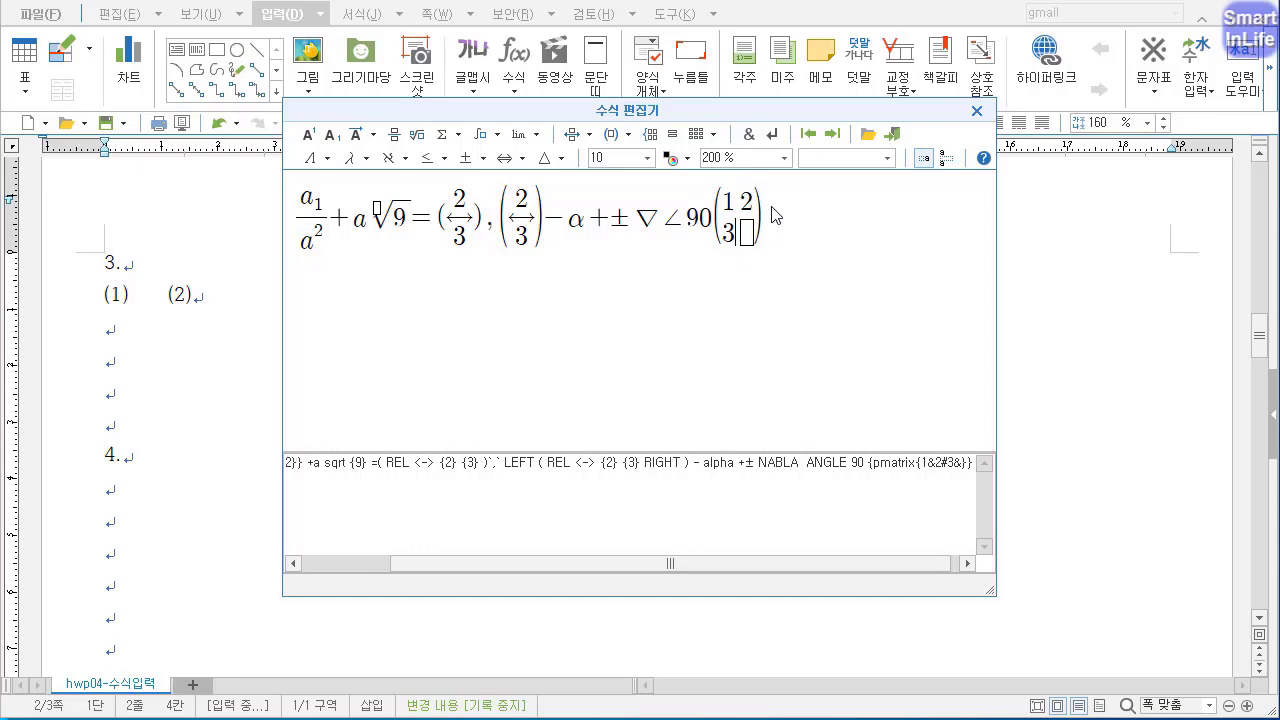
{"action": "type", "text": "4"}
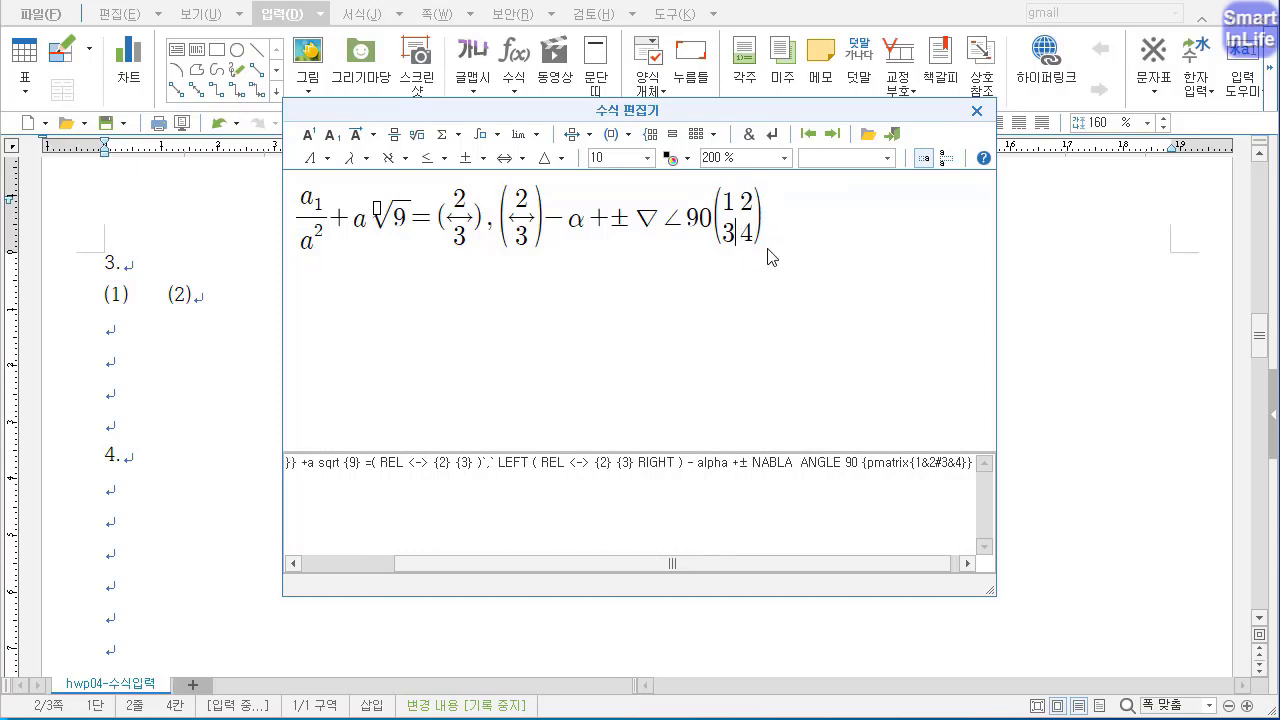
Append 222 to the 3 in the matrix's second-row, first-column cell
{"action": "type", "text": "222"}
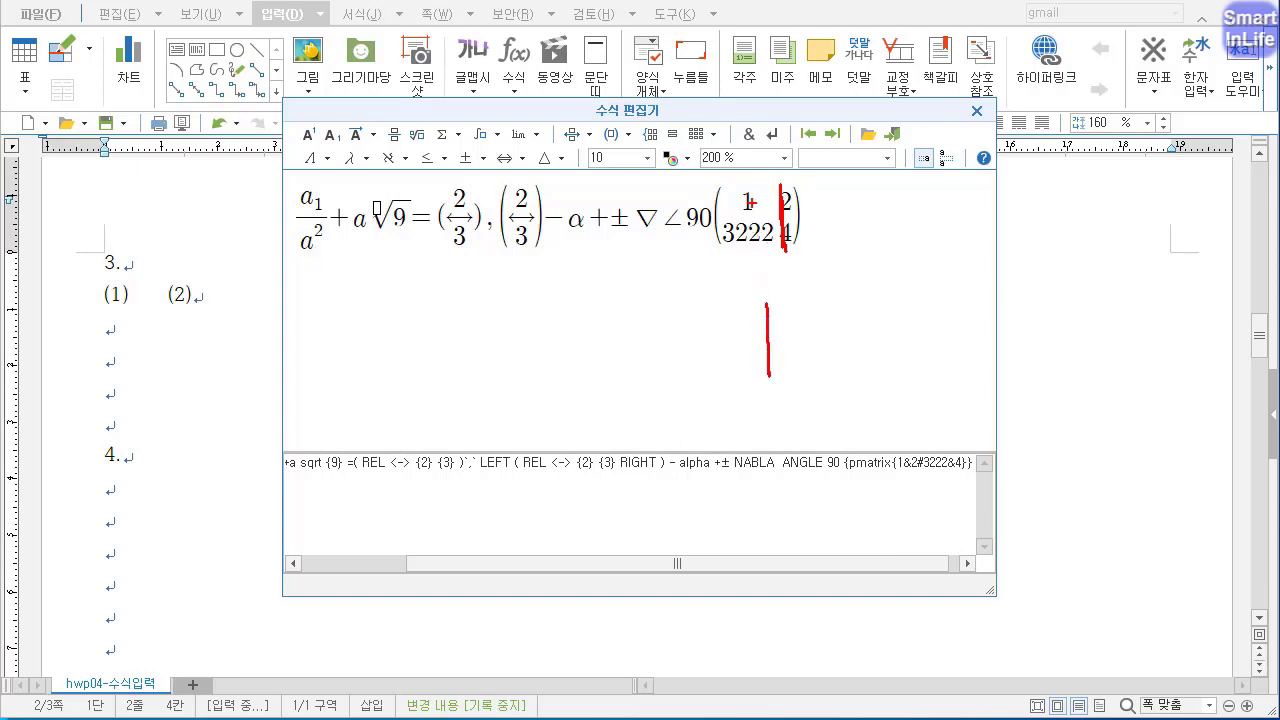
{"action": "left_click_drag", "start_coordinate": [746, 188], "coordinate": [748, 252]}
{"action": "left_click_drag", "start_coordinate": [772, 310], "coordinate": [769, 320]}
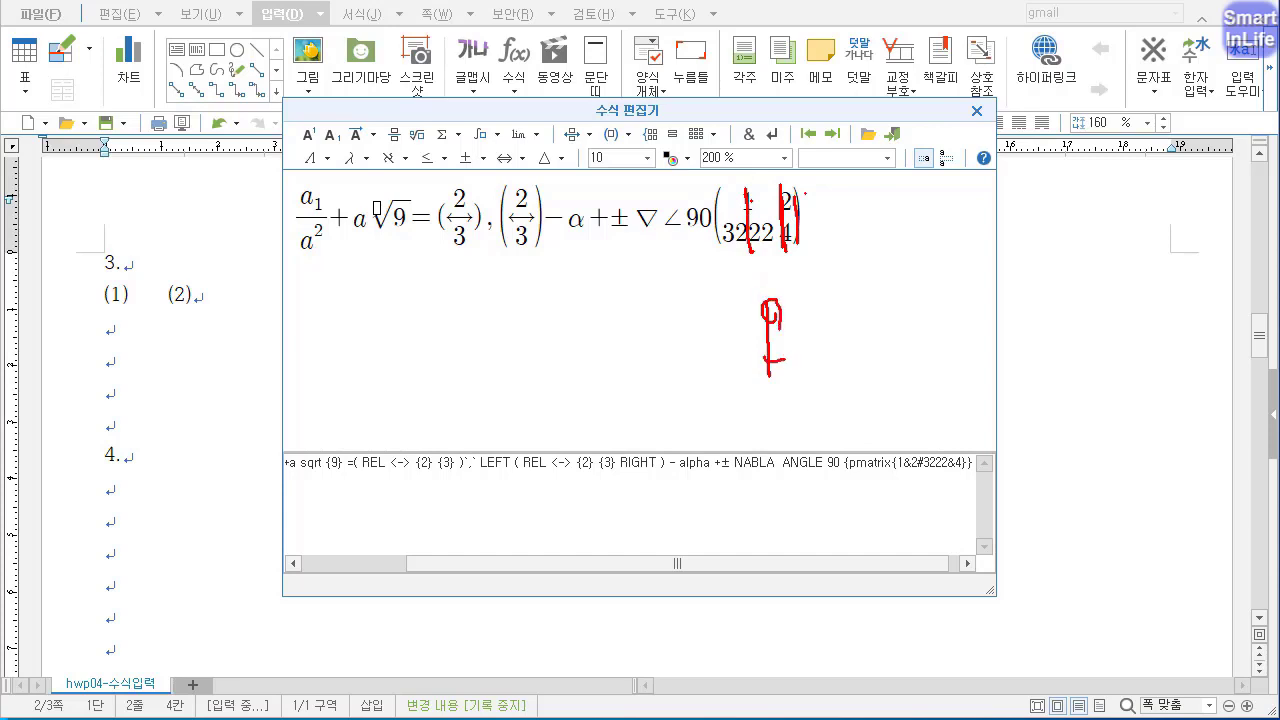
{"action": "key", "text": "Escape"}
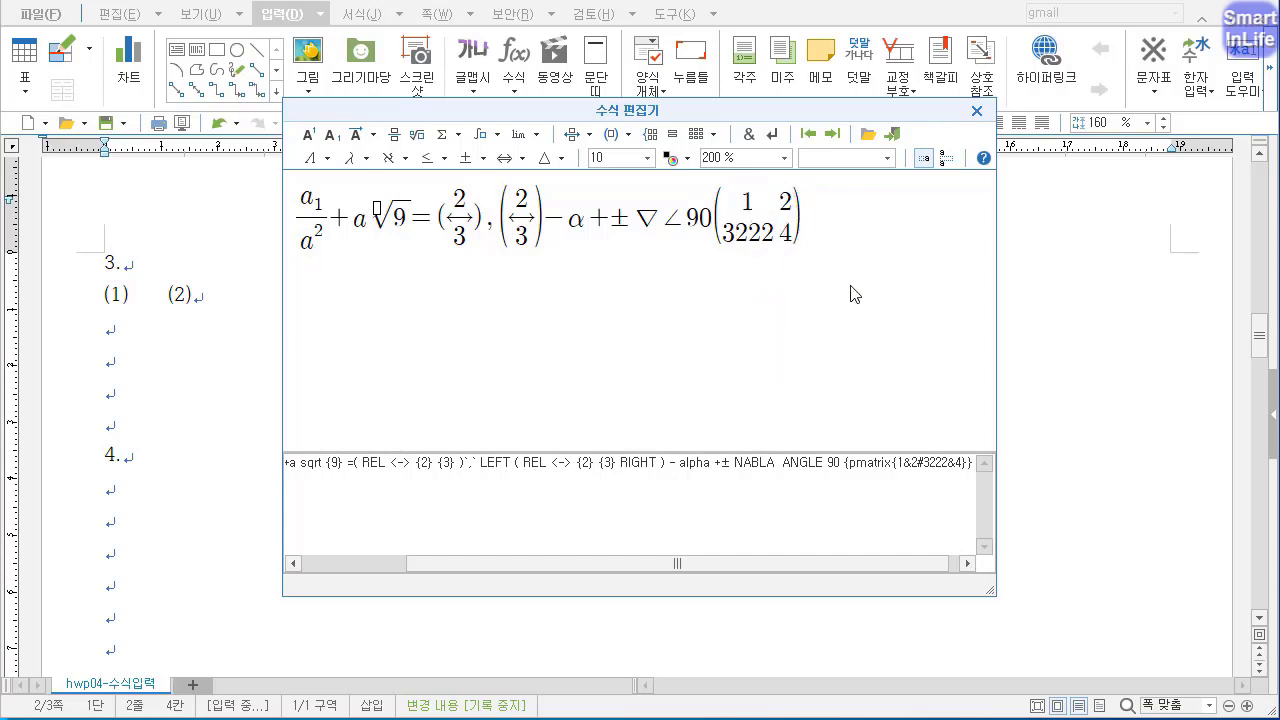
Replace the matrix's first entry with "456`,`5646" and clear both entries in the second column
{"action": "key", "text": "BackSpace"}
{"action": "type", "text": "456+"}
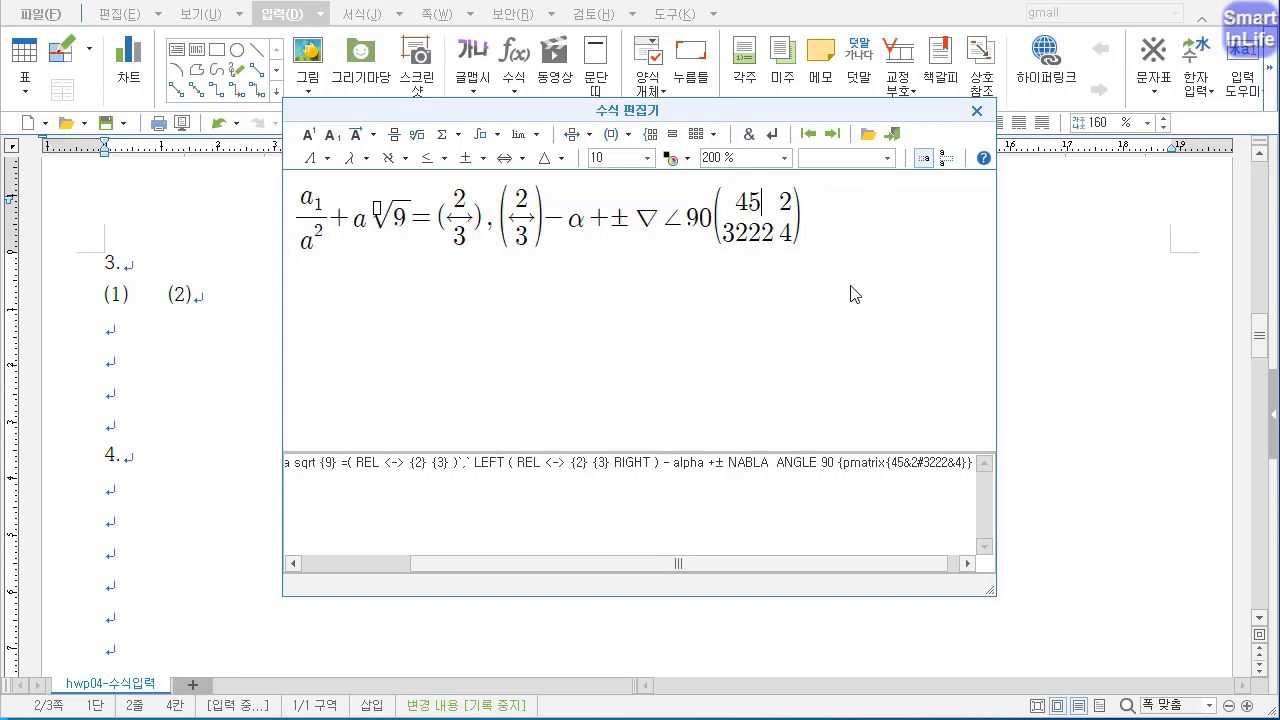
{"action": "key", "text": "BackSpace"}
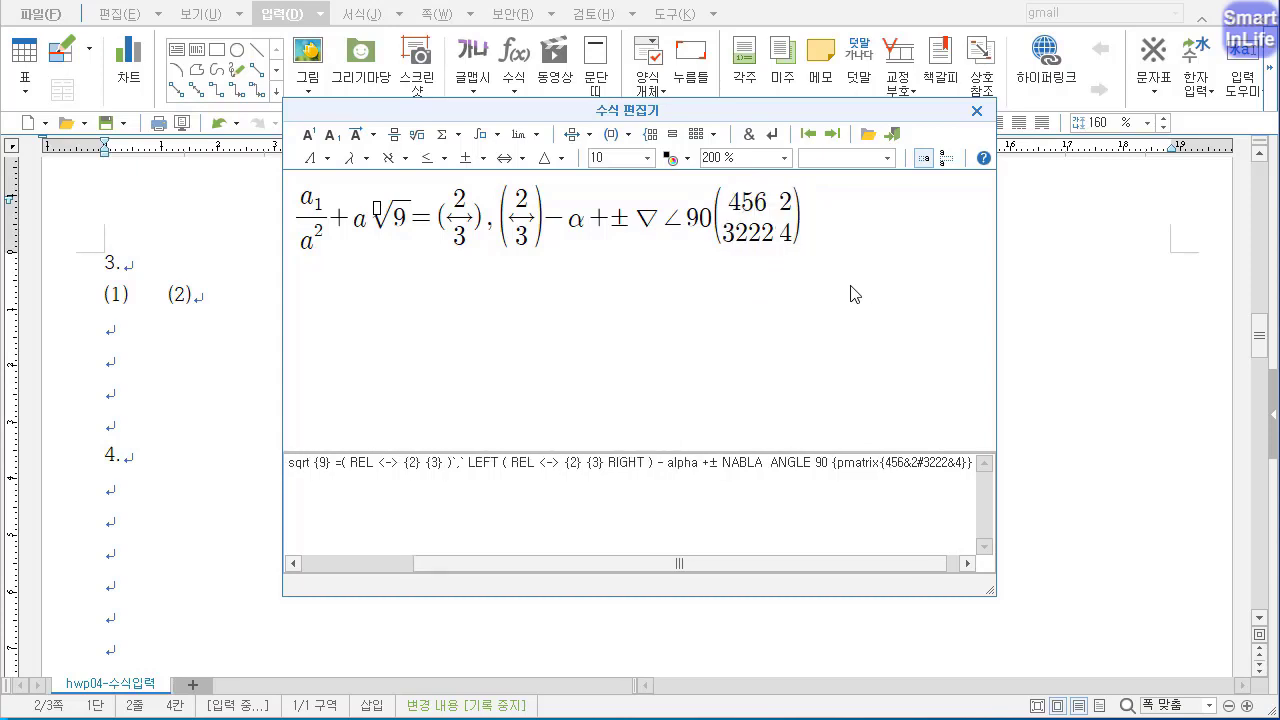
{"action": "type", "text": "`,`56"}
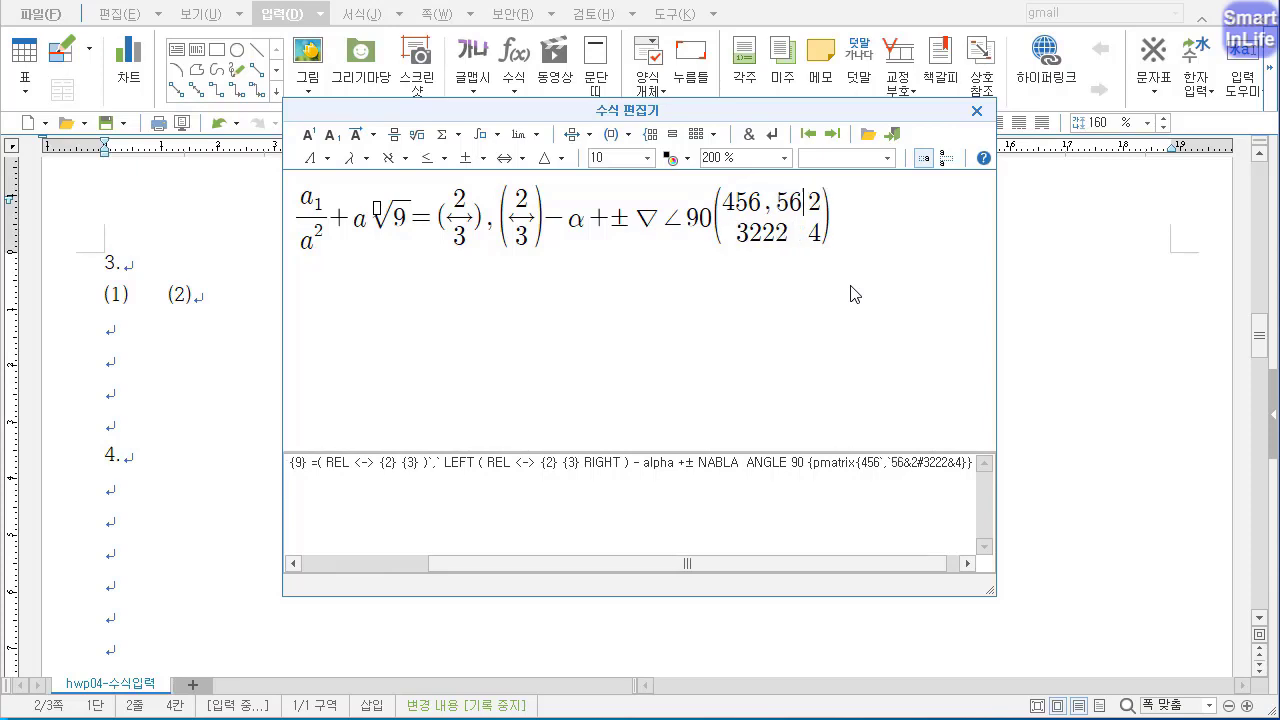
{"action": "type", "text": "46"}
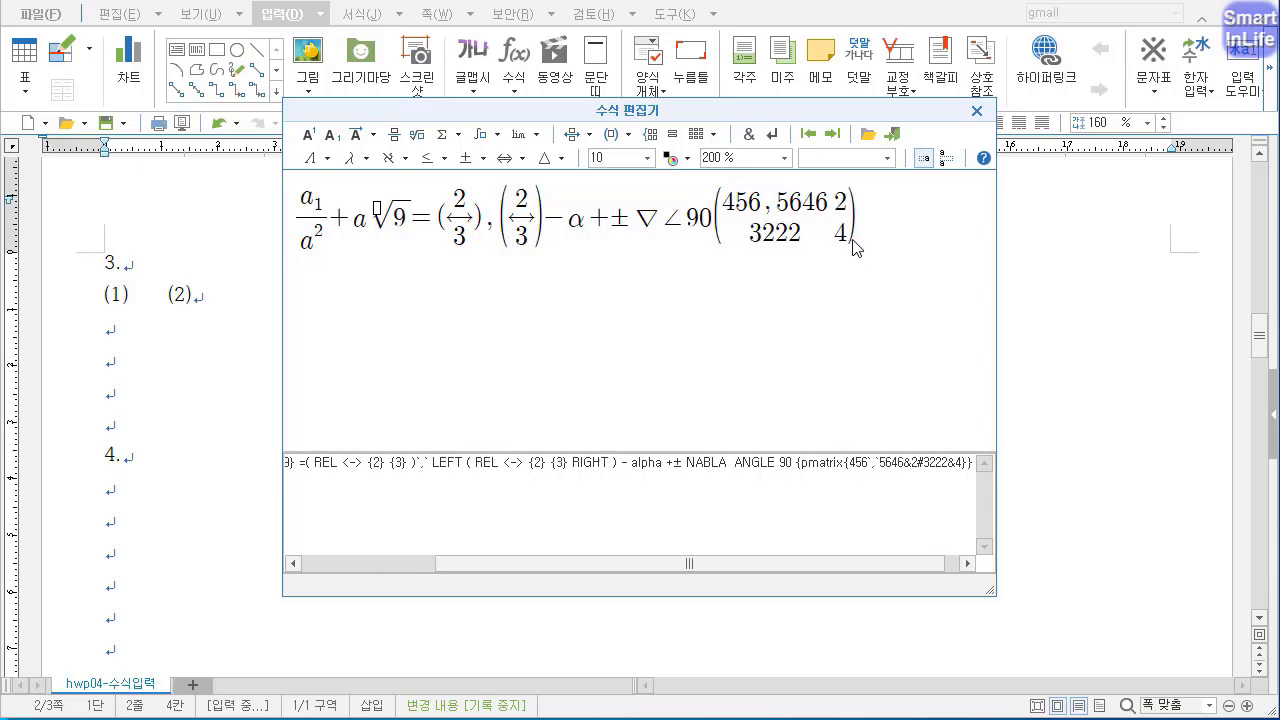
{"action": "key", "text": "Delete"}
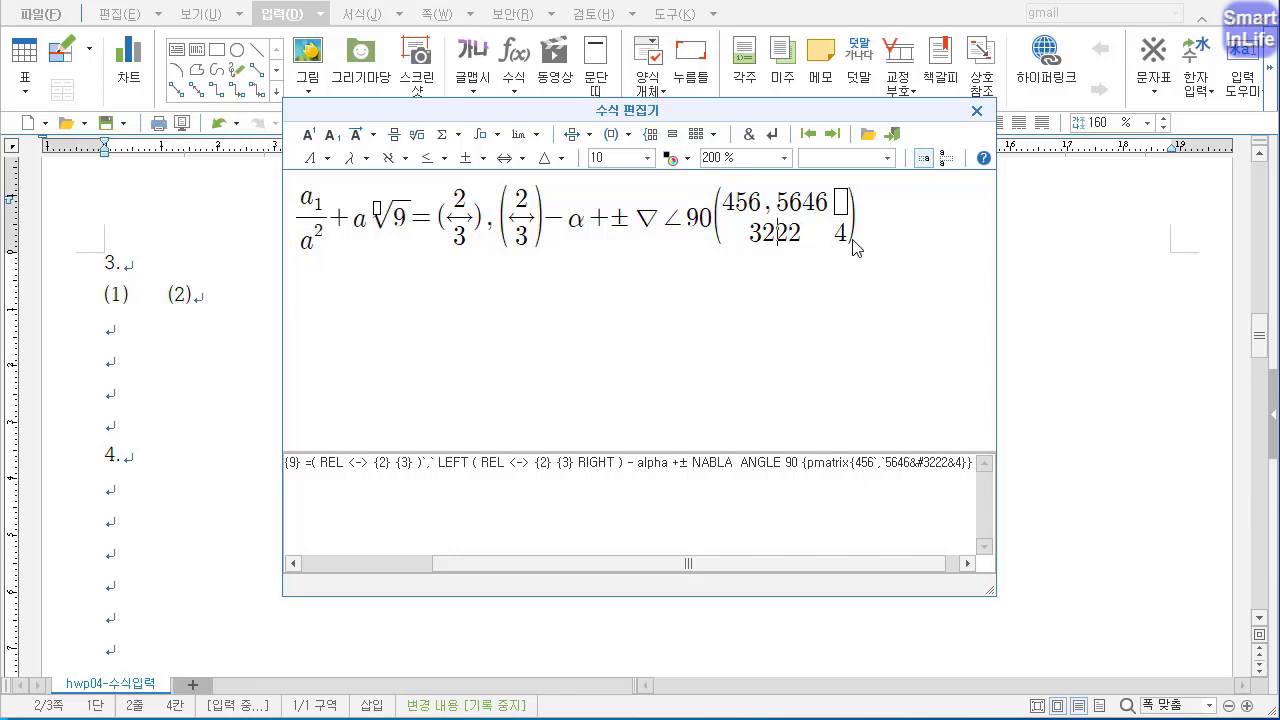
{"action": "key", "text": "Delete"}
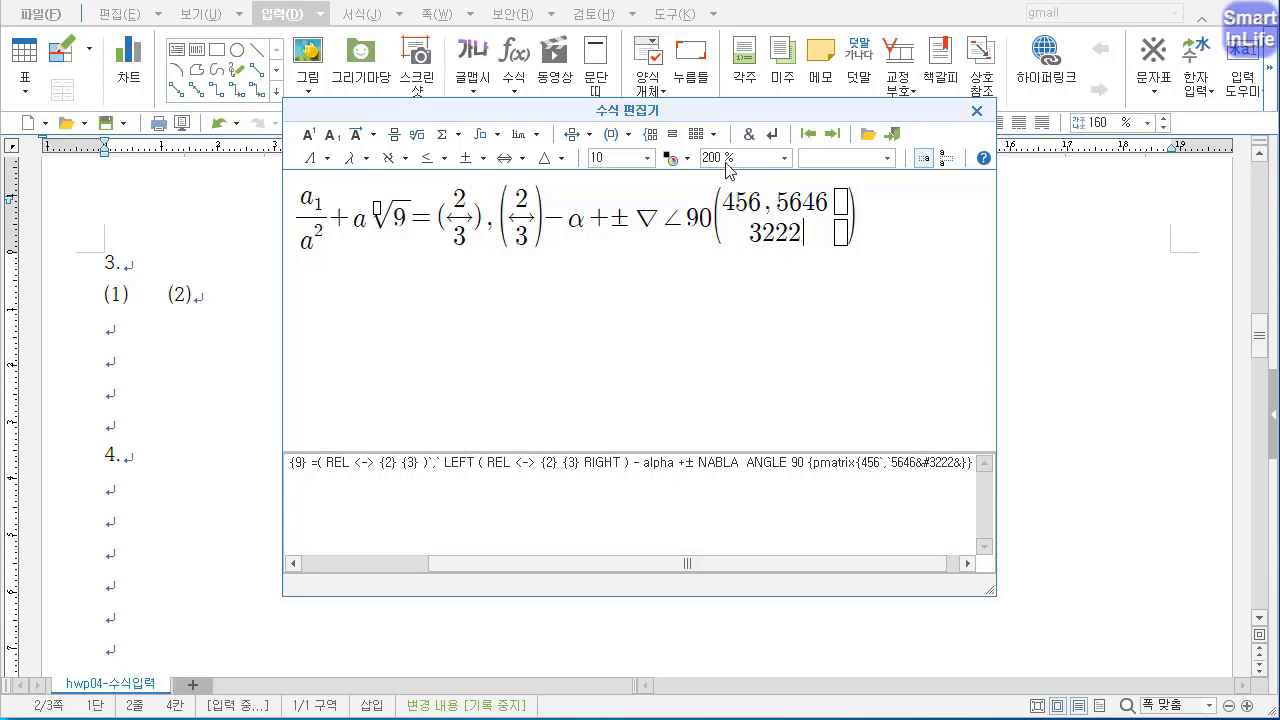
Add two empty rows below the 3222 row of the matrix
{"action": "left_click", "coordinate": [715, 135]}
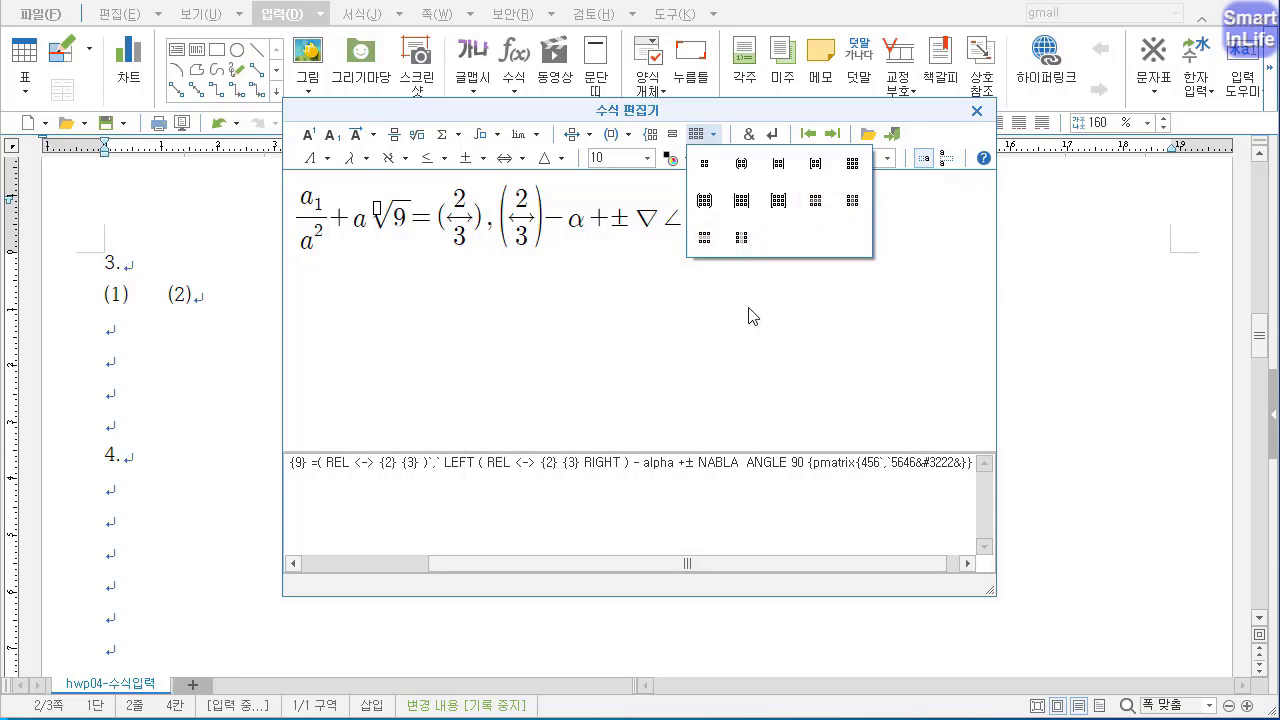
{"action": "left_click", "coordinate": [816, 203]}
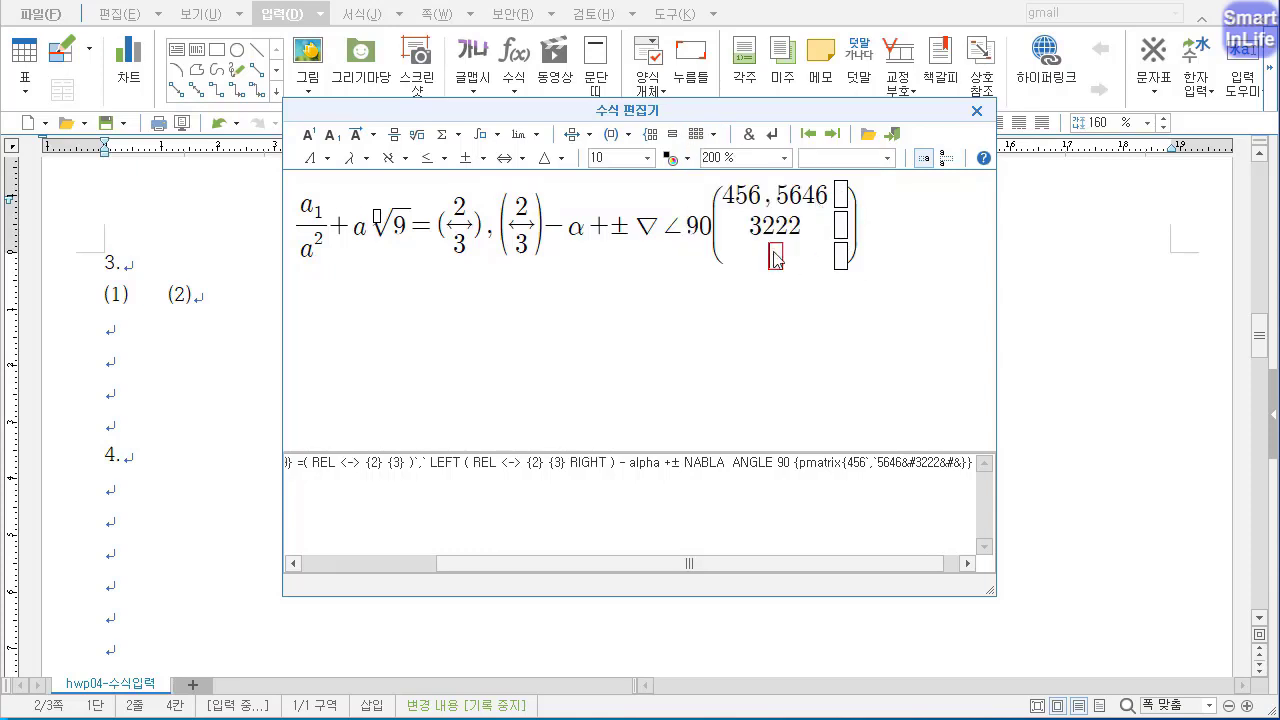
{"action": "left_click", "coordinate": [712, 134]}
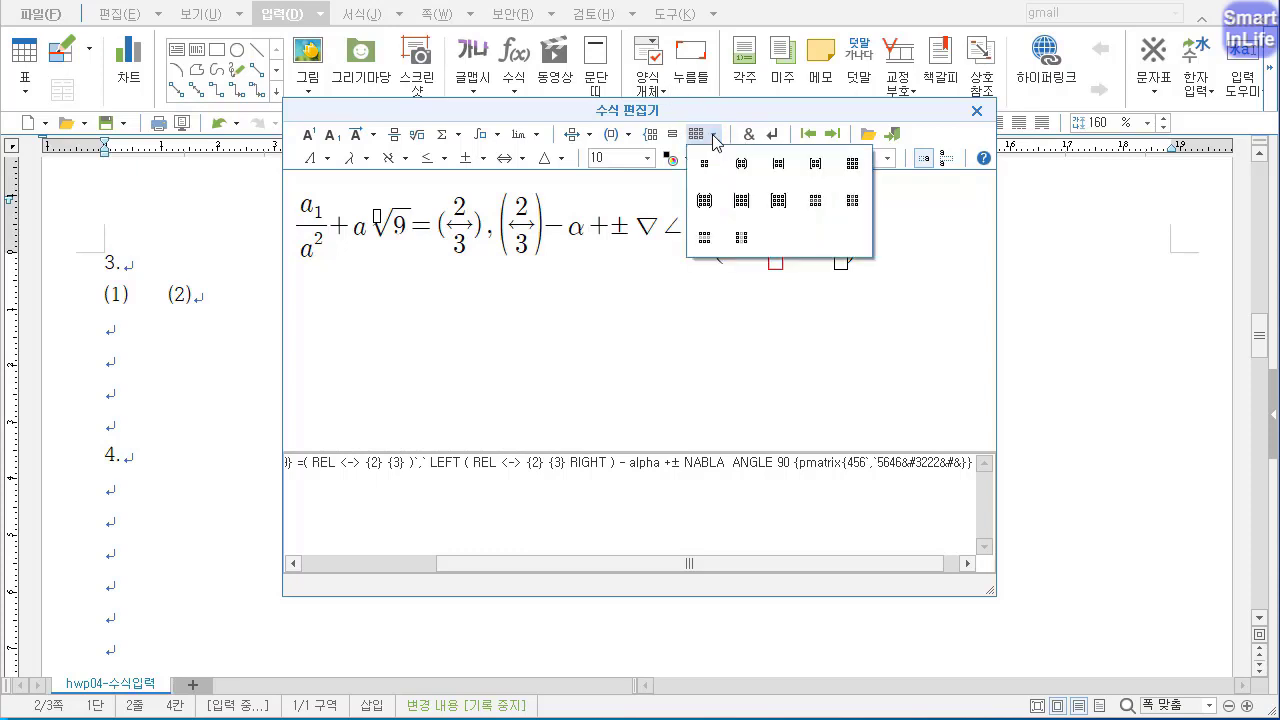
{"action": "left_click", "coordinate": [815, 200]}
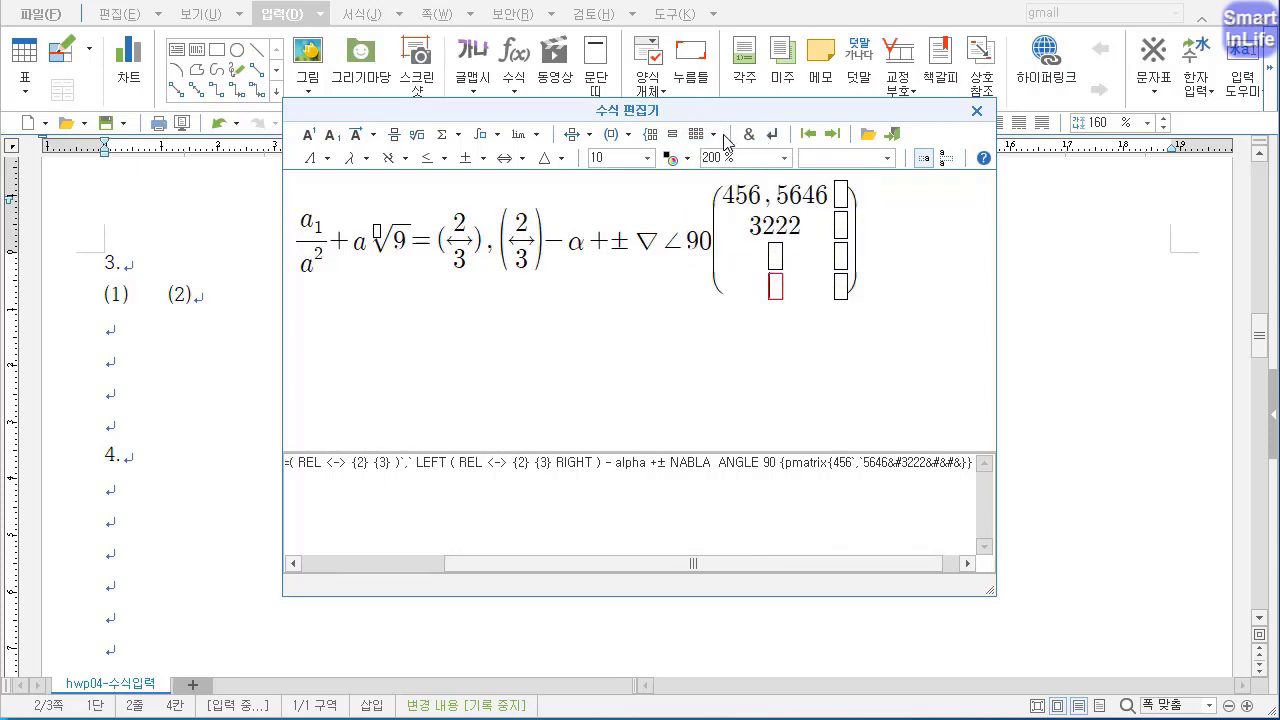
Add two empty columns to the matrix beside its existing second column
{"action": "left_click", "coordinate": [710, 134]}
{"action": "left_click", "coordinate": [848, 201]}
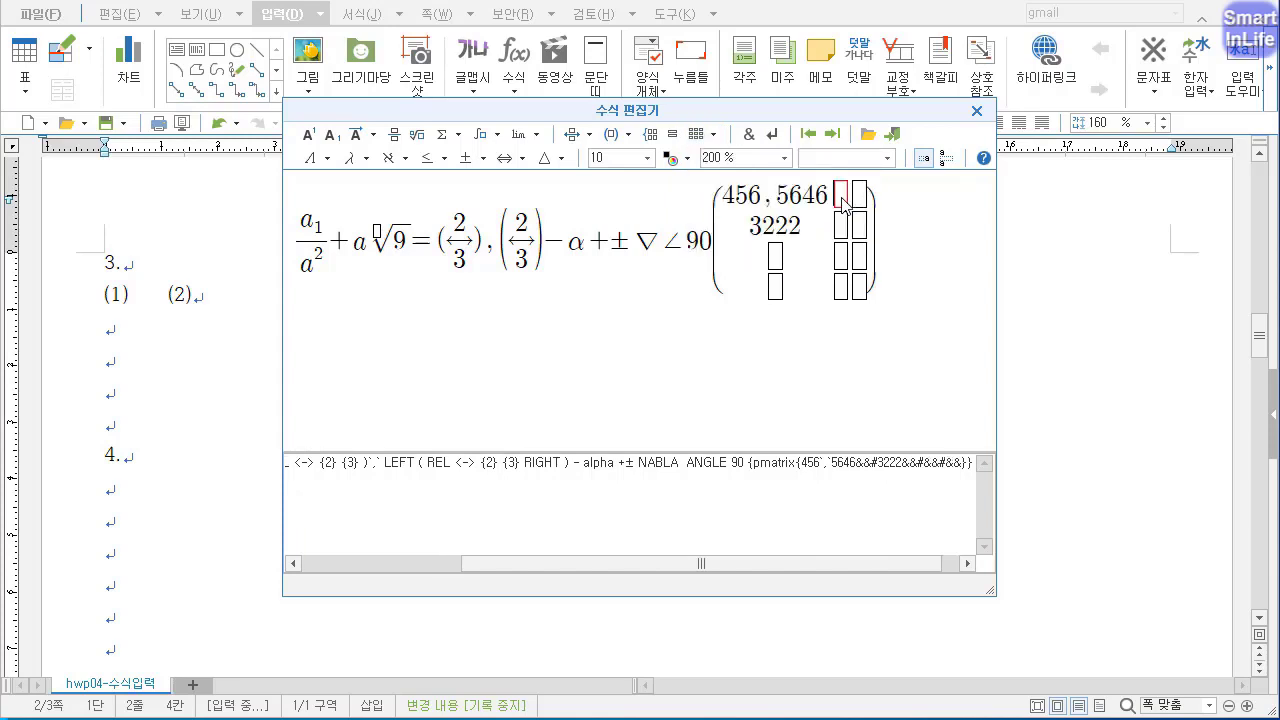
{"action": "left_click", "coordinate": [712, 134]}
{"action": "left_click", "coordinate": [853, 202]}
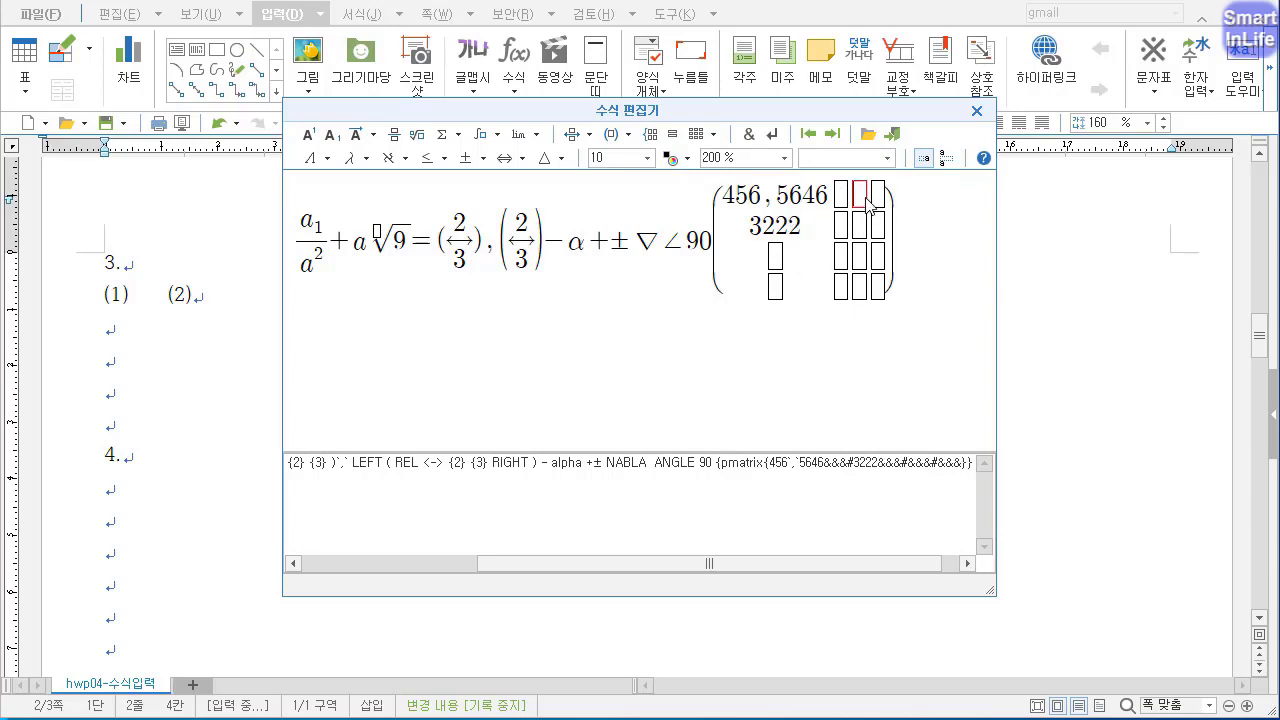
{"action": "left_click", "coordinate": [715, 135]}
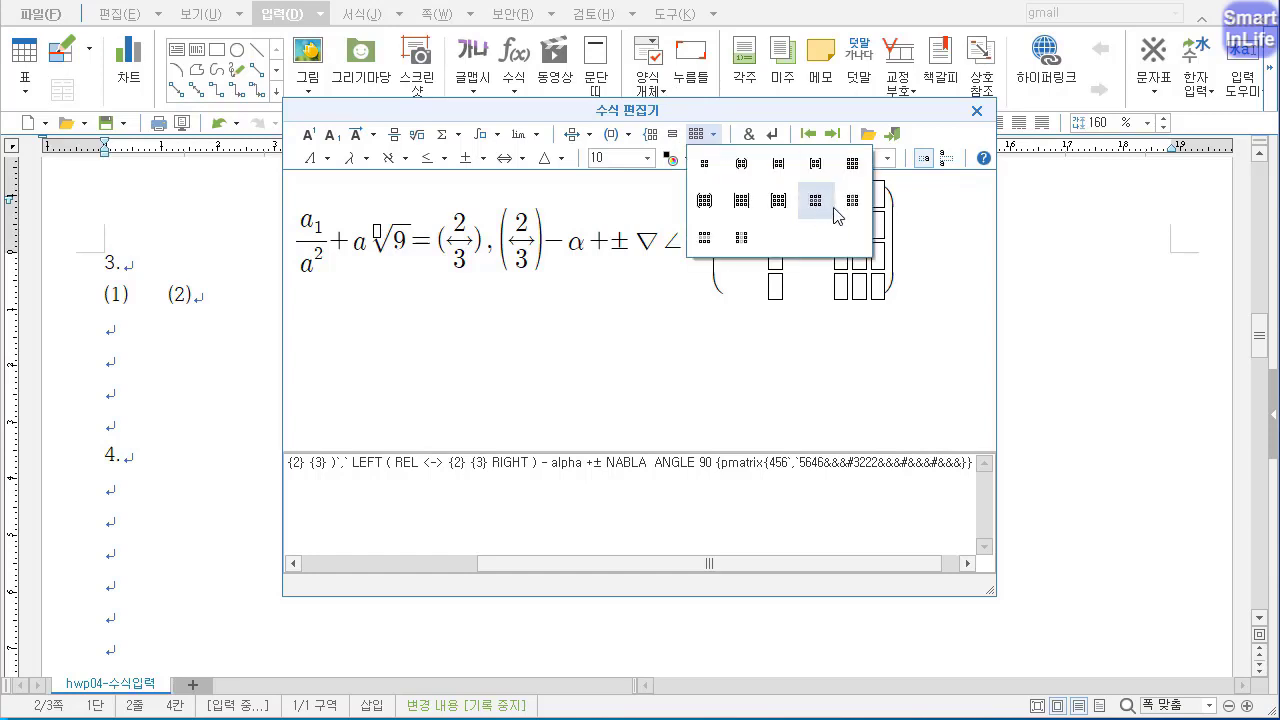
{"action": "left_click_drag", "start_coordinate": [858, 188], "coordinate": [846, 216]}
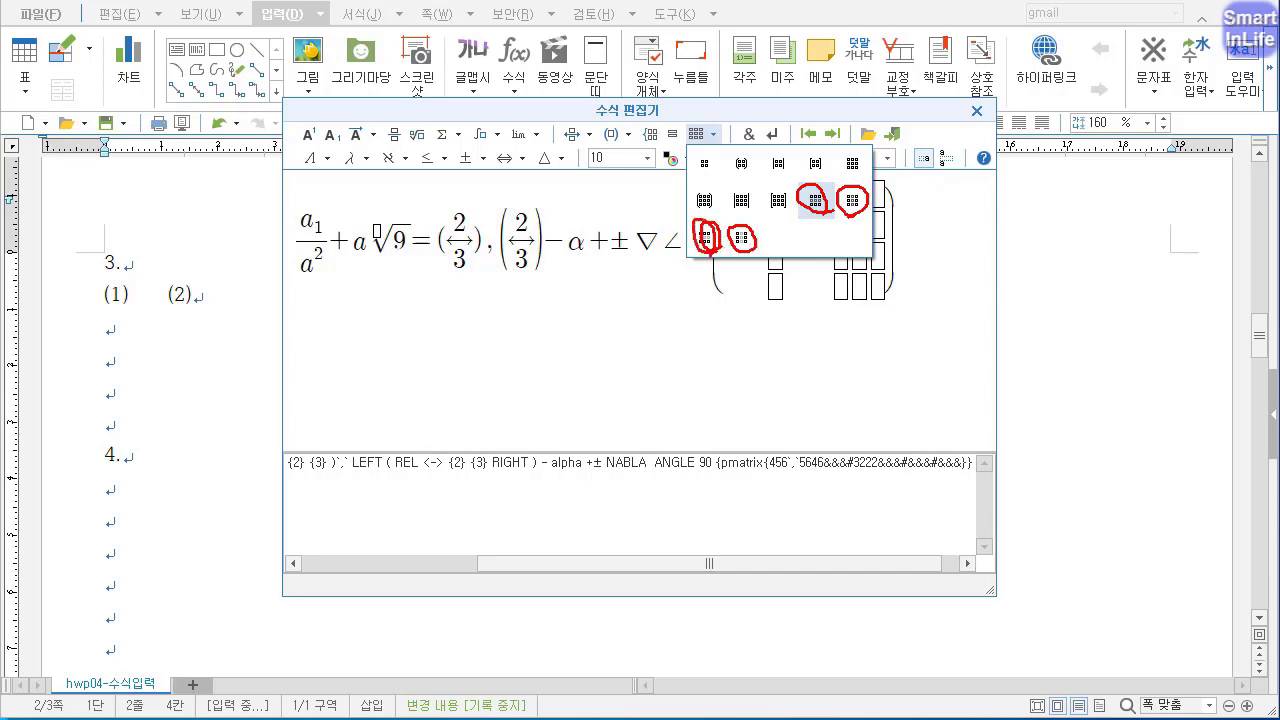
{"action": "key", "text": "Escape"}
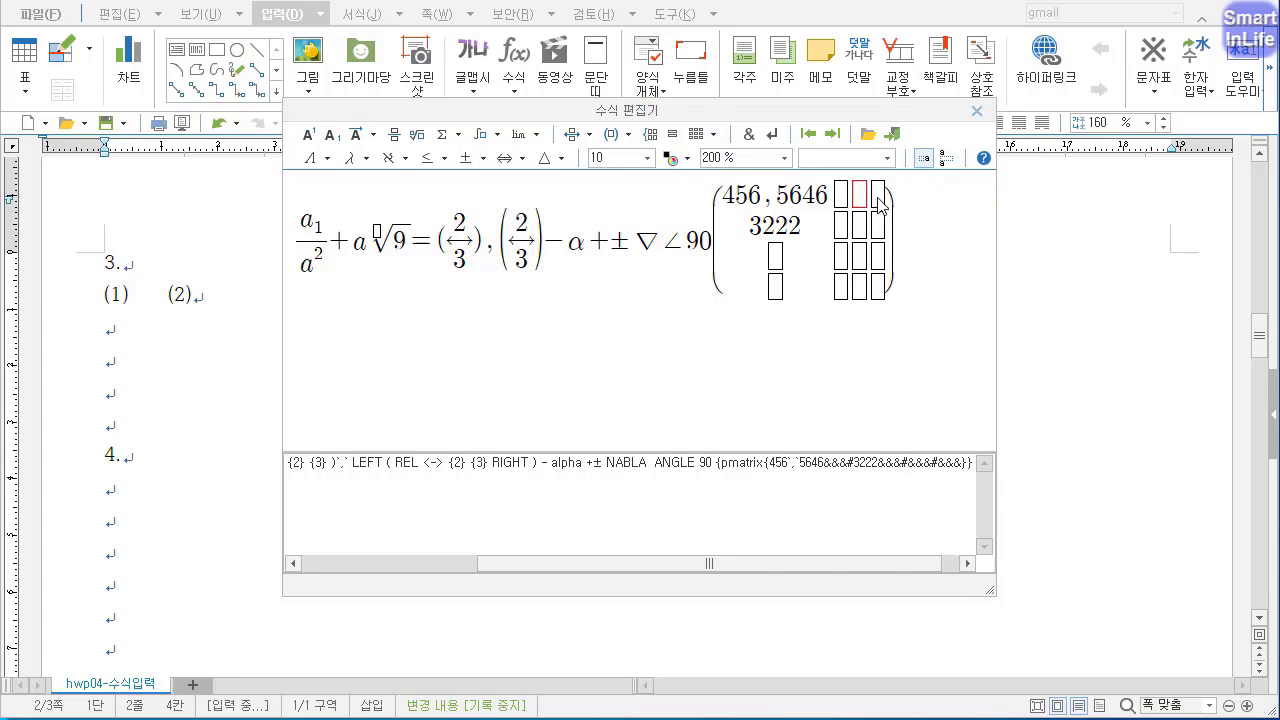
Delete the two extra empty columns from the matrix, leaving two columns
{"action": "left_click", "coordinate": [712, 134]}
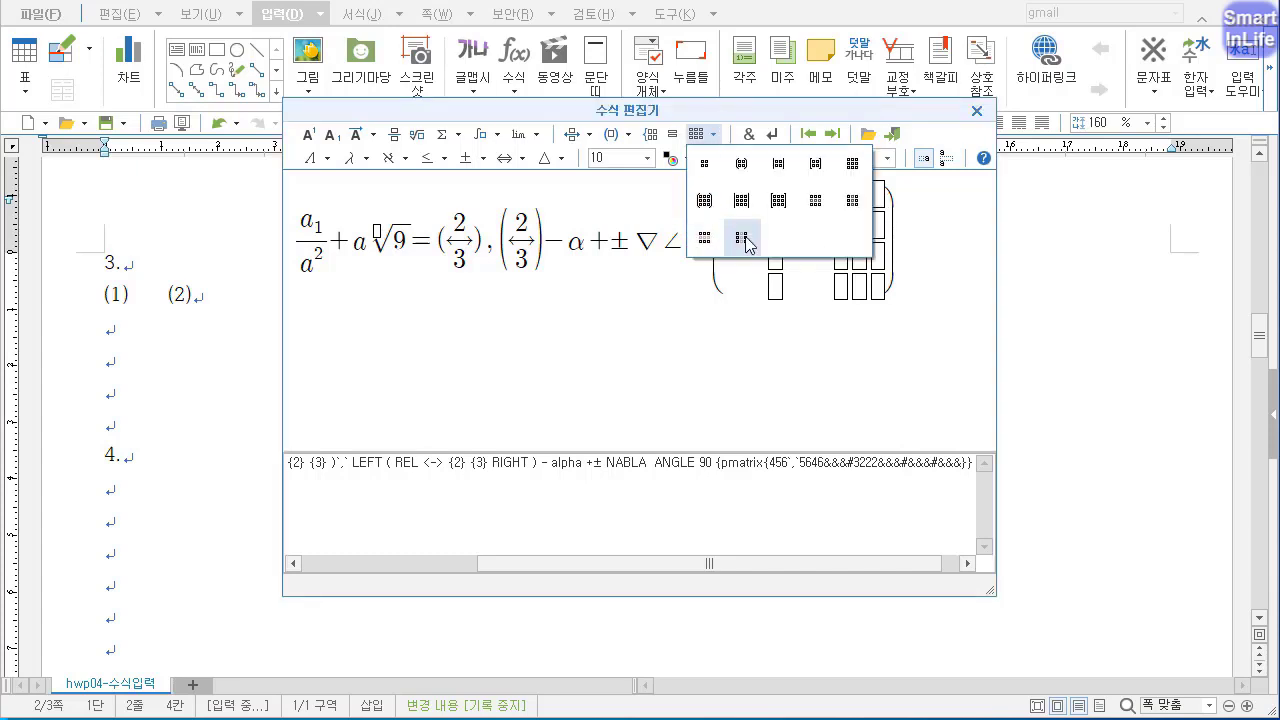
{"action": "left_click", "coordinate": [741, 238]}
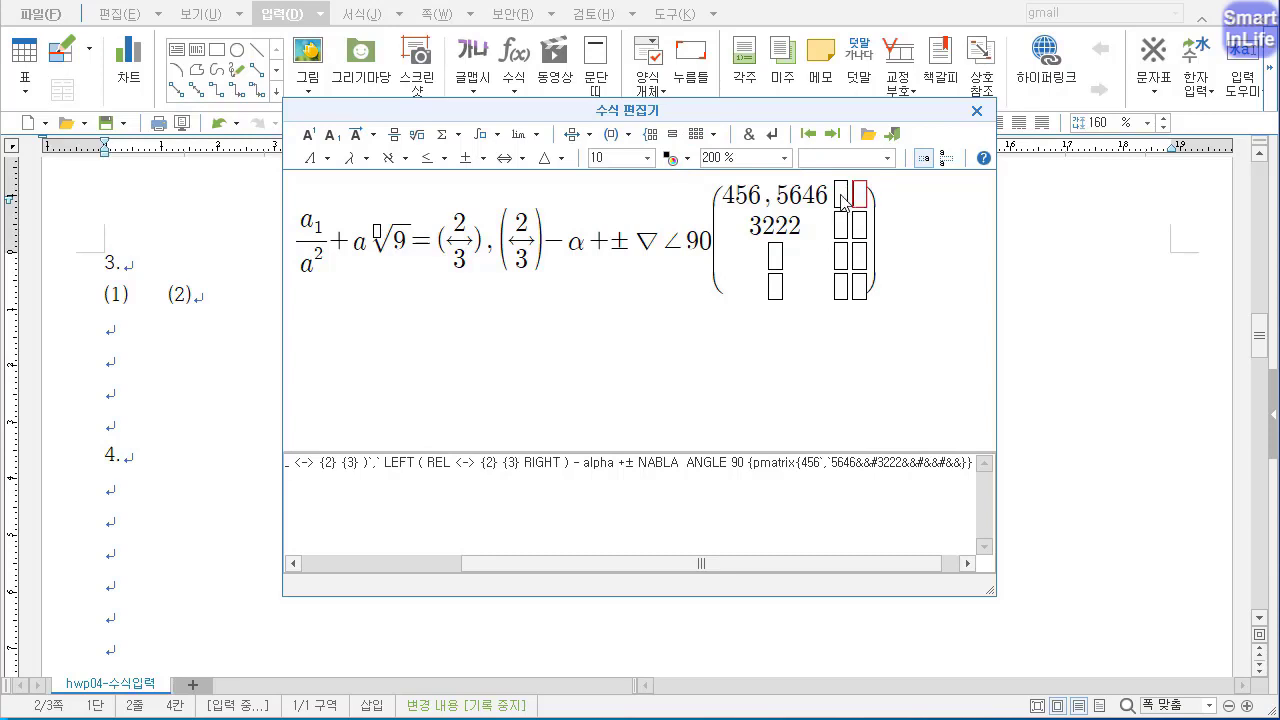
{"action": "left_click", "coordinate": [712, 134]}
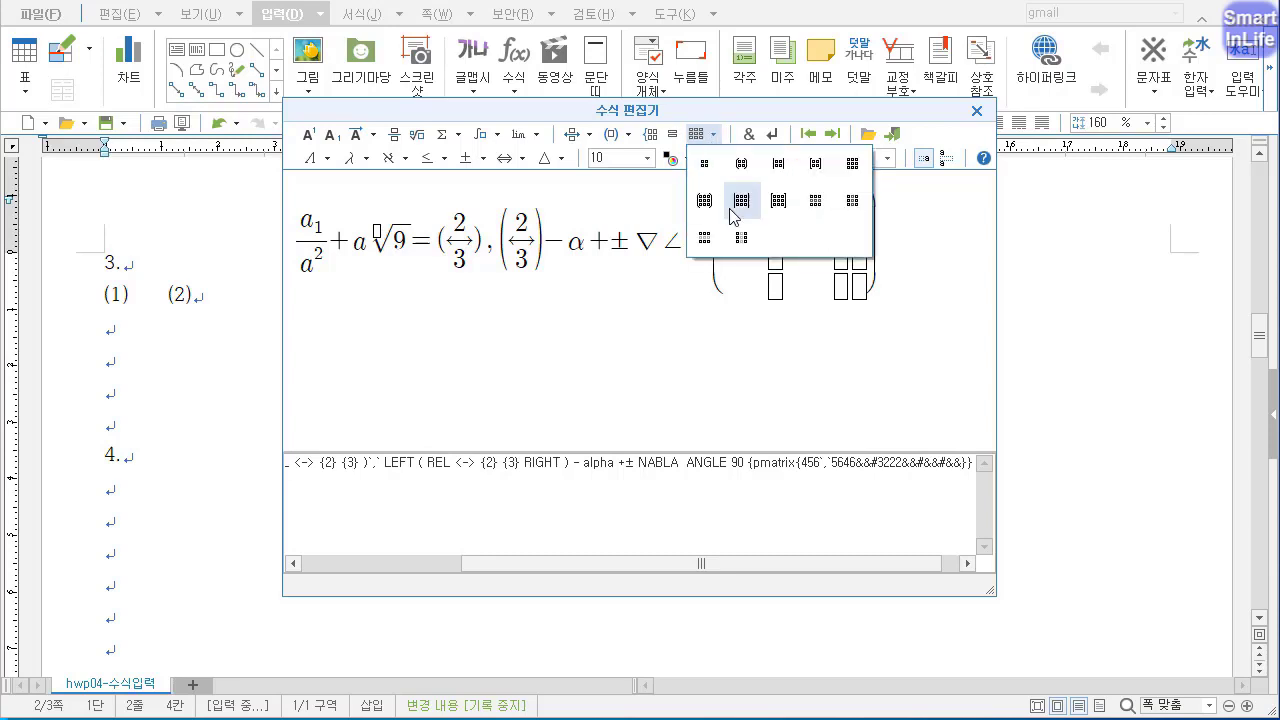
{"action": "left_click", "coordinate": [741, 238]}
Delete the matrix's empty second column and the two empty rows below 3222
{"action": "left_click", "coordinate": [712, 134]}
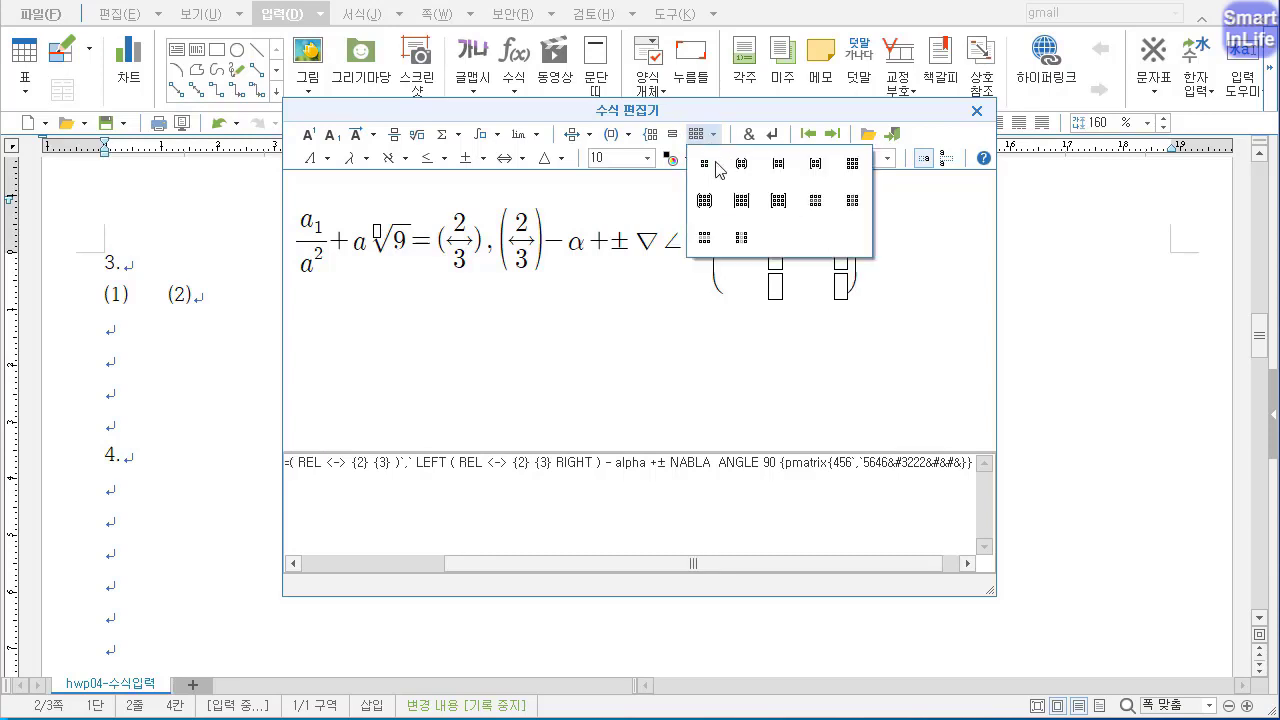
{"action": "left_click", "coordinate": [741, 238]}
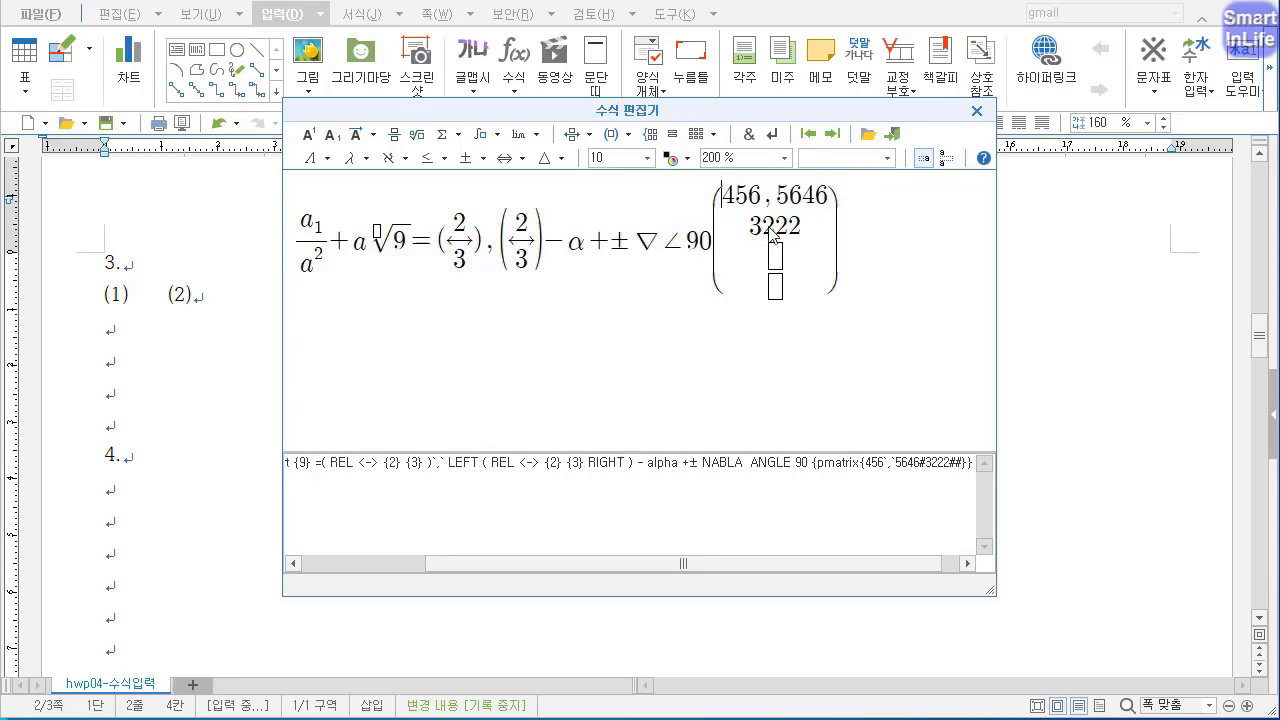
{"action": "left_click", "coordinate": [712, 134]}
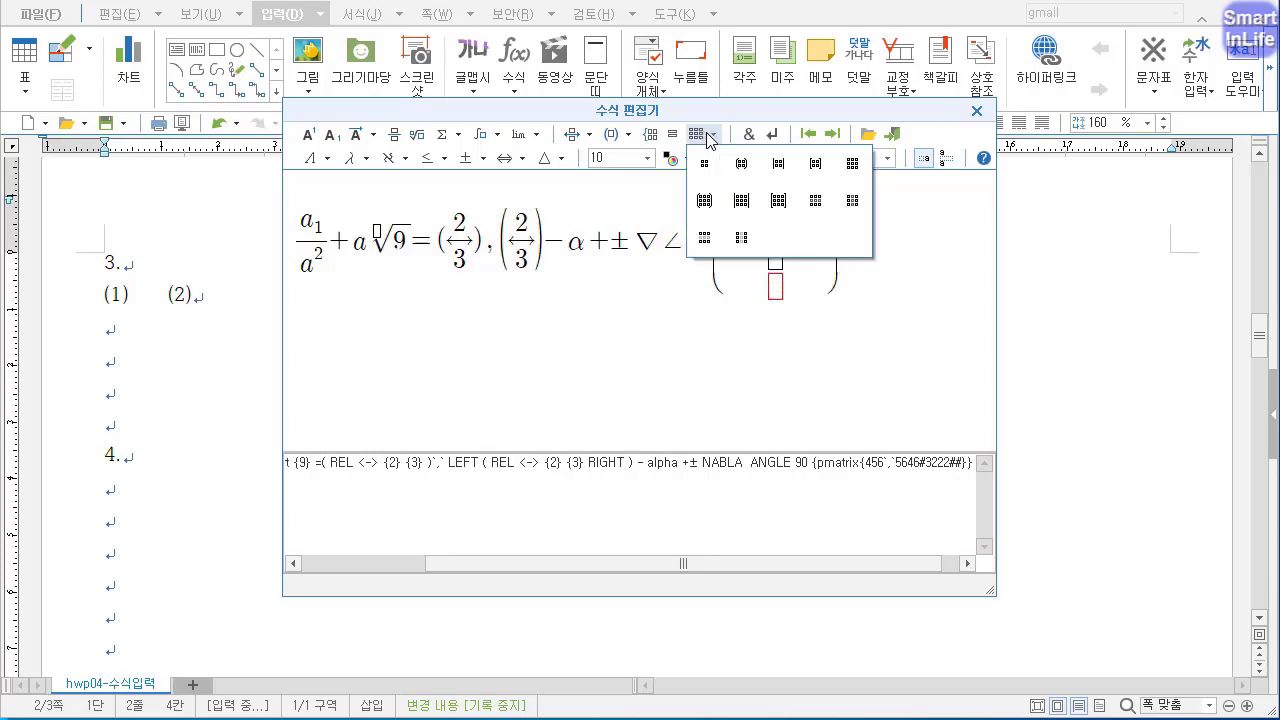
{"action": "left_click", "coordinate": [706, 243]}
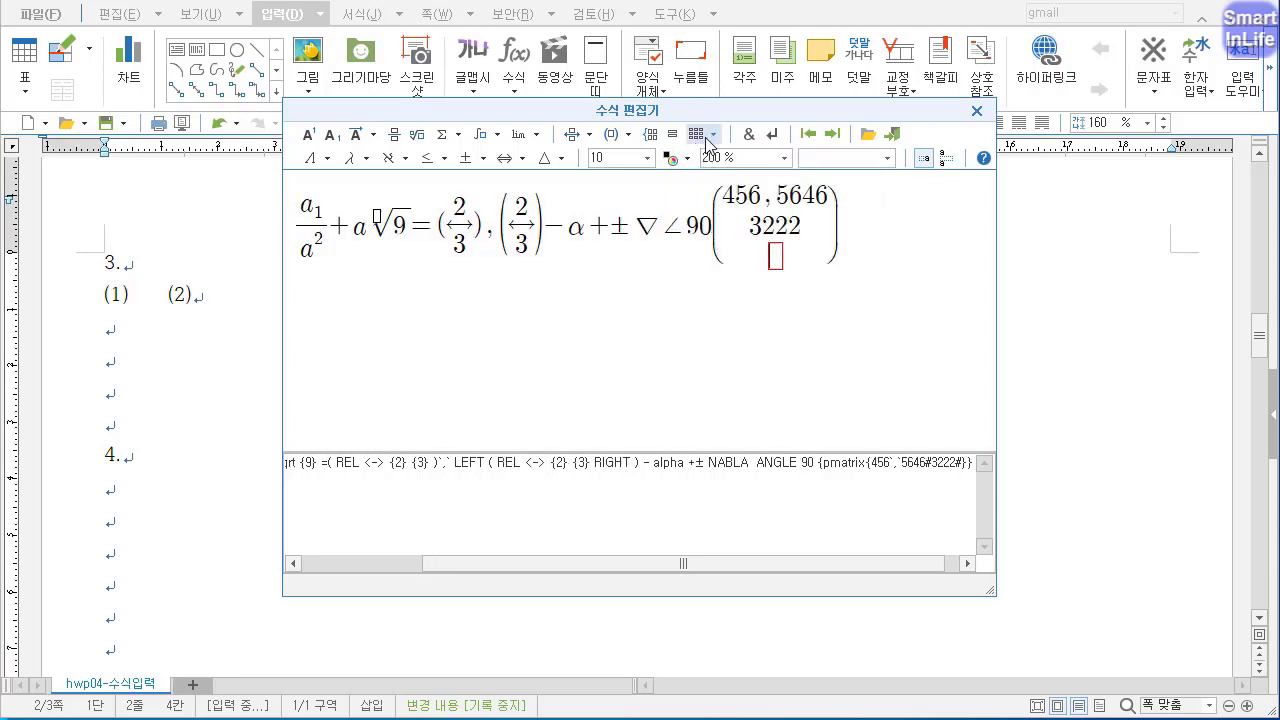
{"action": "left_click", "coordinate": [712, 134]}
{"action": "left_click", "coordinate": [712, 243]}
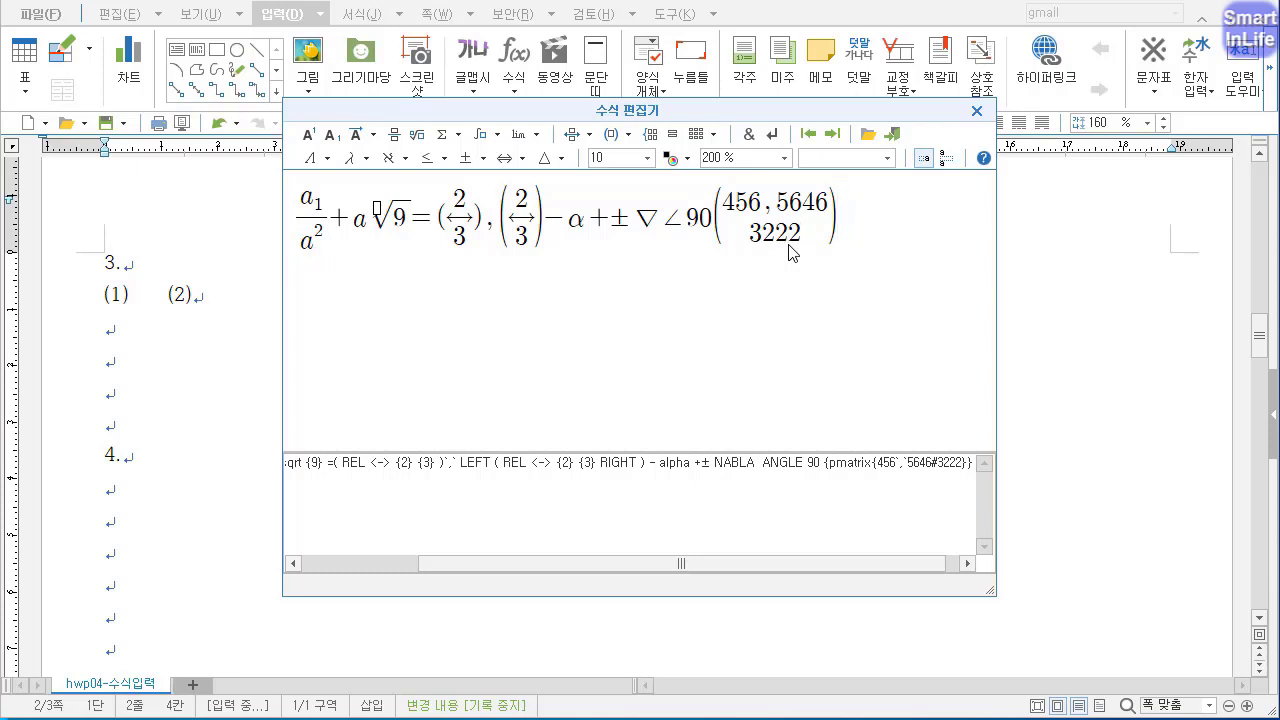
Insert the finished equation into the document at (1) and start a new equation after (2)
{"action": "left_click", "coordinate": [977, 111]}
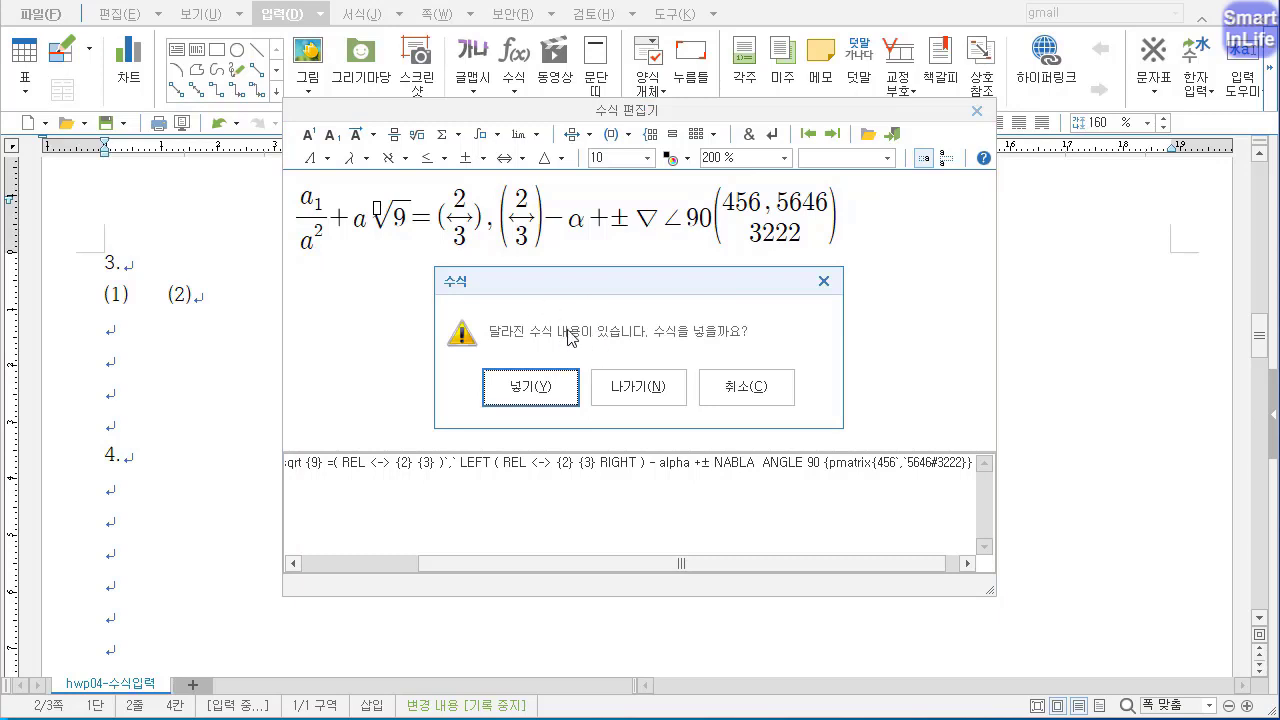
{"action": "left_click", "coordinate": [533, 396]}
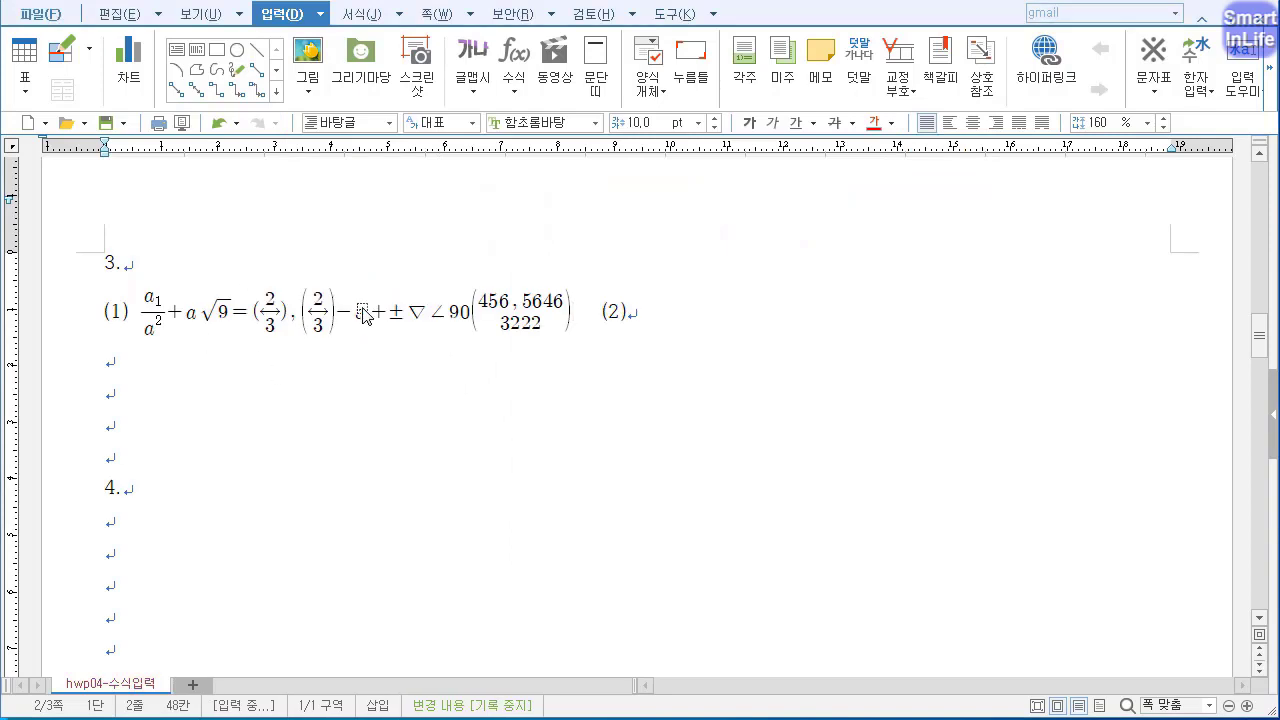
{"action": "type", "text": "(2)"}
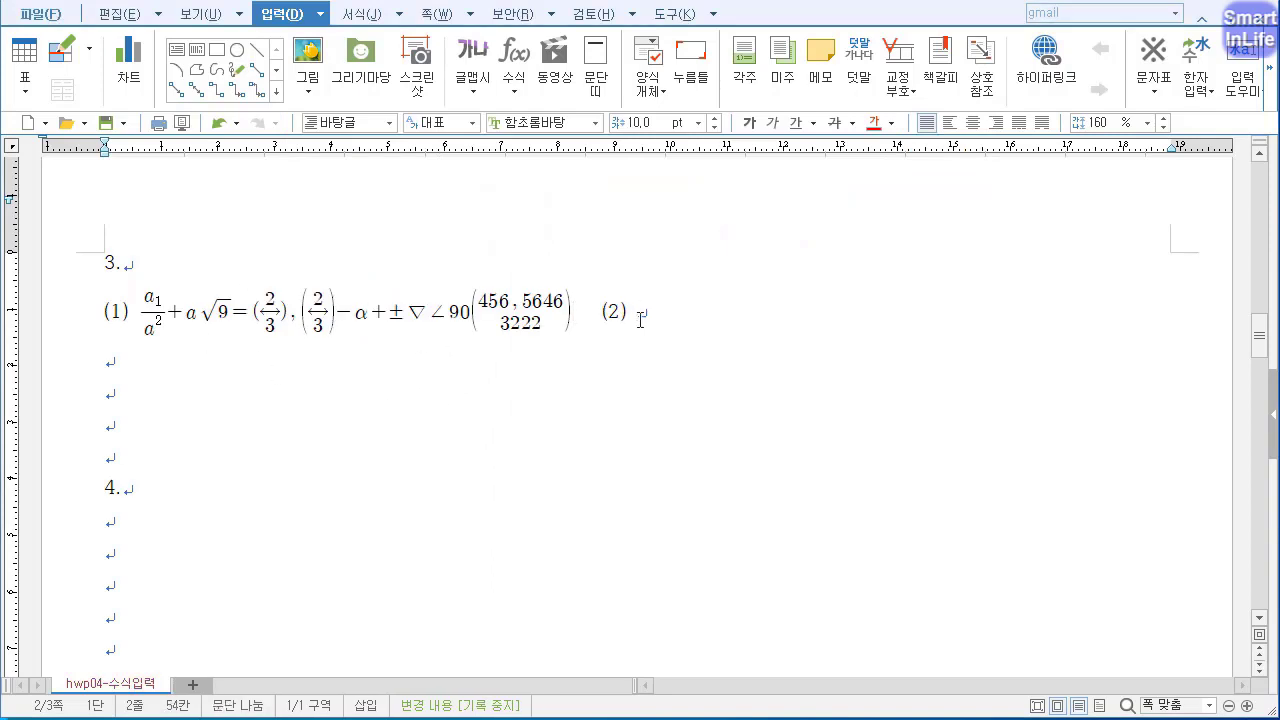
{"action": "key", "text": "ctrl+n"}
{"action": "key", "text": "m"}
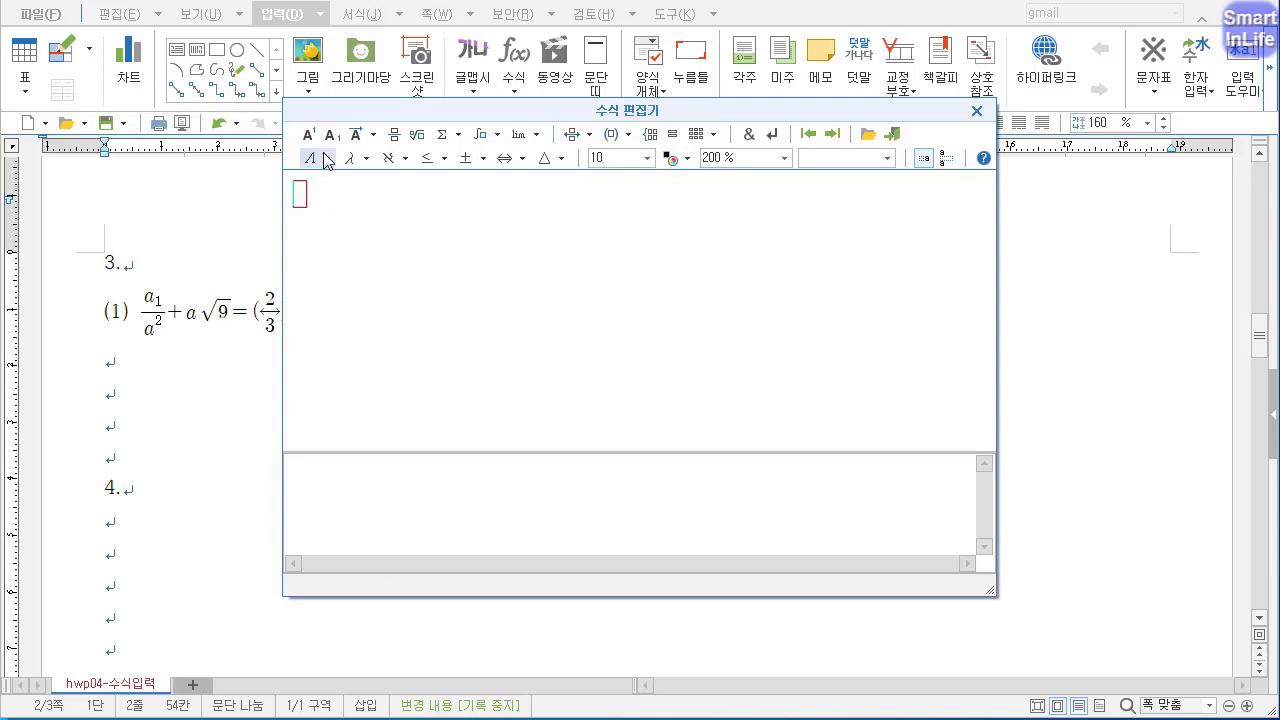
{"action": "left_click", "coordinate": [522, 136]}
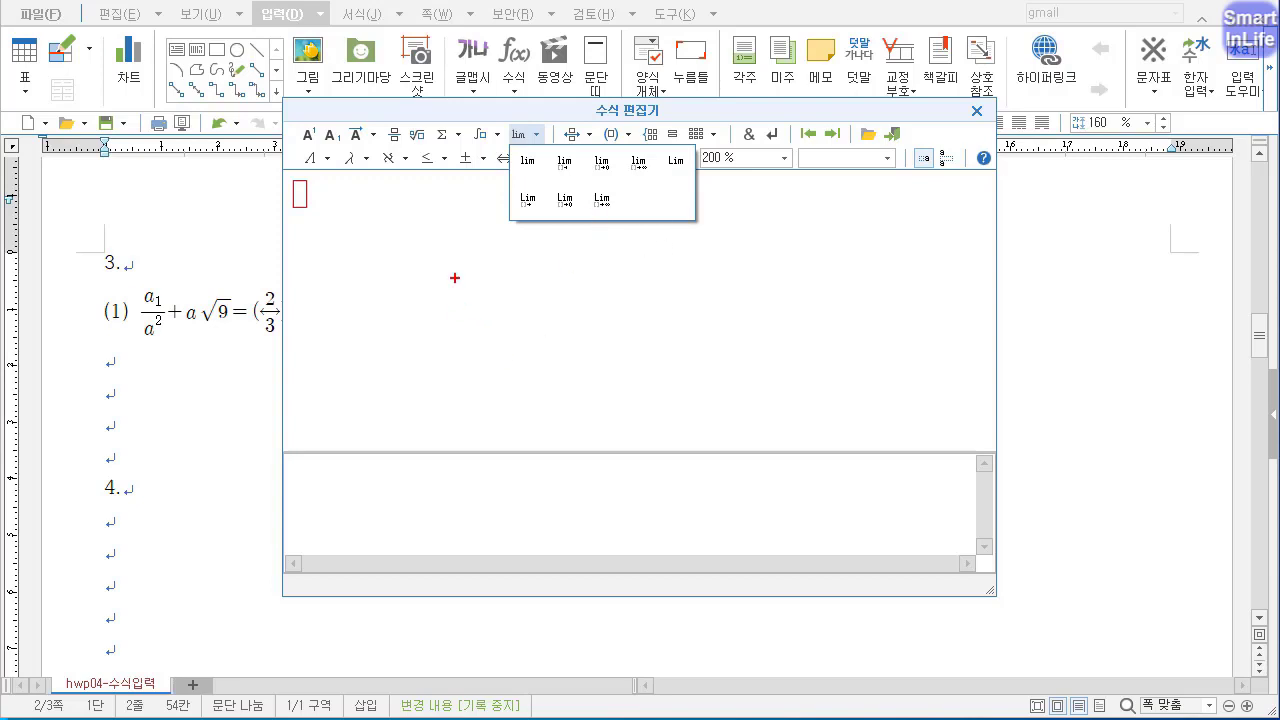
{"action": "left_click_drag", "start_coordinate": [469, 280], "coordinate": [476, 311]}
{"action": "left_click_drag", "start_coordinate": [505, 268], "coordinate": [557, 285]}
{"action": "mouse_move", "coordinate": [547, 310]}
{"action": "left_mouse_down"}
{"action": "mouse_move", "coordinate": [550, 322]}
{"action": "mouse_move", "coordinate": [607, 303]}
{"action": "left_mouse_up"}
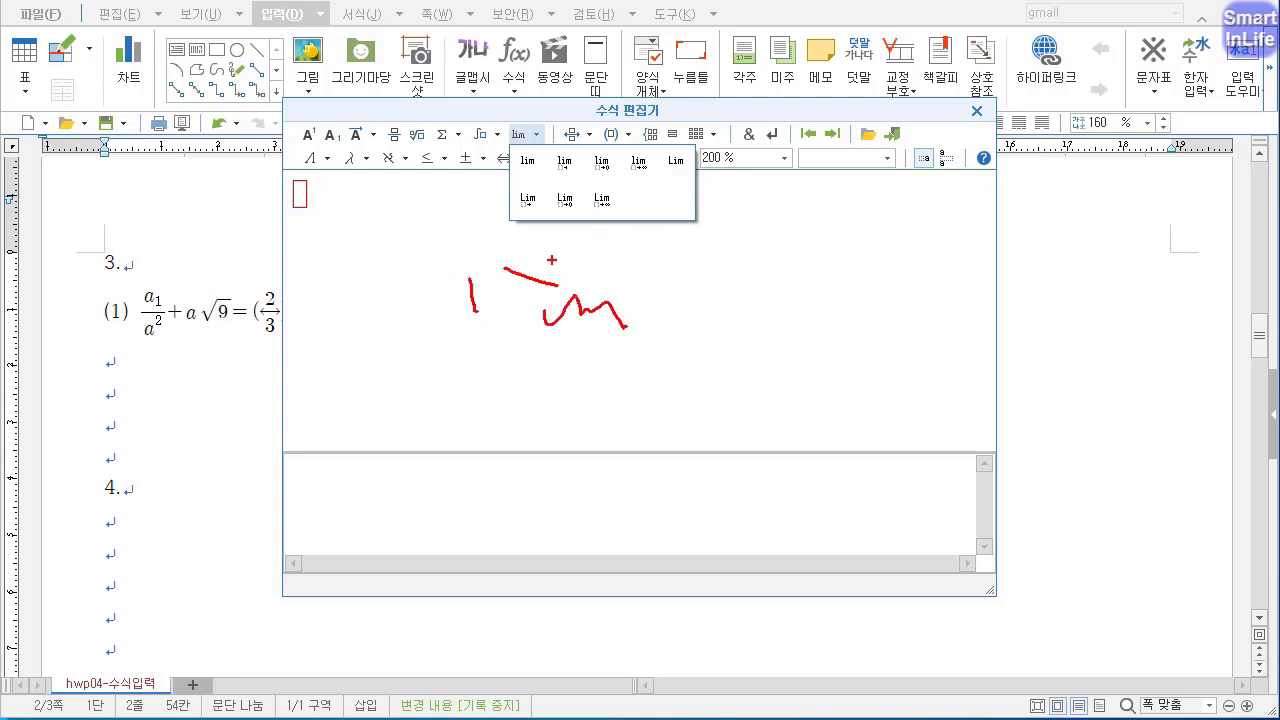
{"action": "mouse_move", "coordinate": [492, 388]}
{"action": "left_mouse_down"}
{"action": "mouse_move", "coordinate": [586, 372]}
{"action": "mouse_move", "coordinate": [596, 388]}
{"action": "left_mouse_up"}
{"action": "left_click_drag", "start_coordinate": [656, 347], "coordinate": [620, 392]}
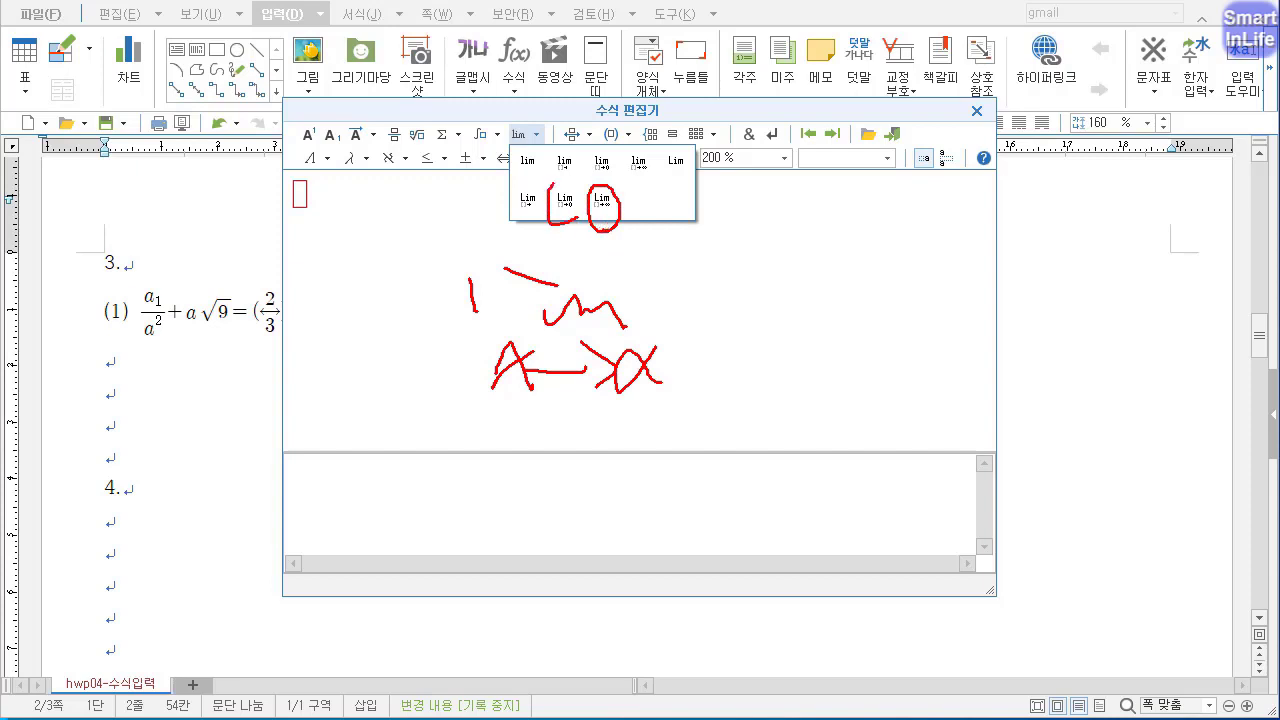
{"action": "key", "text": "Escape"}
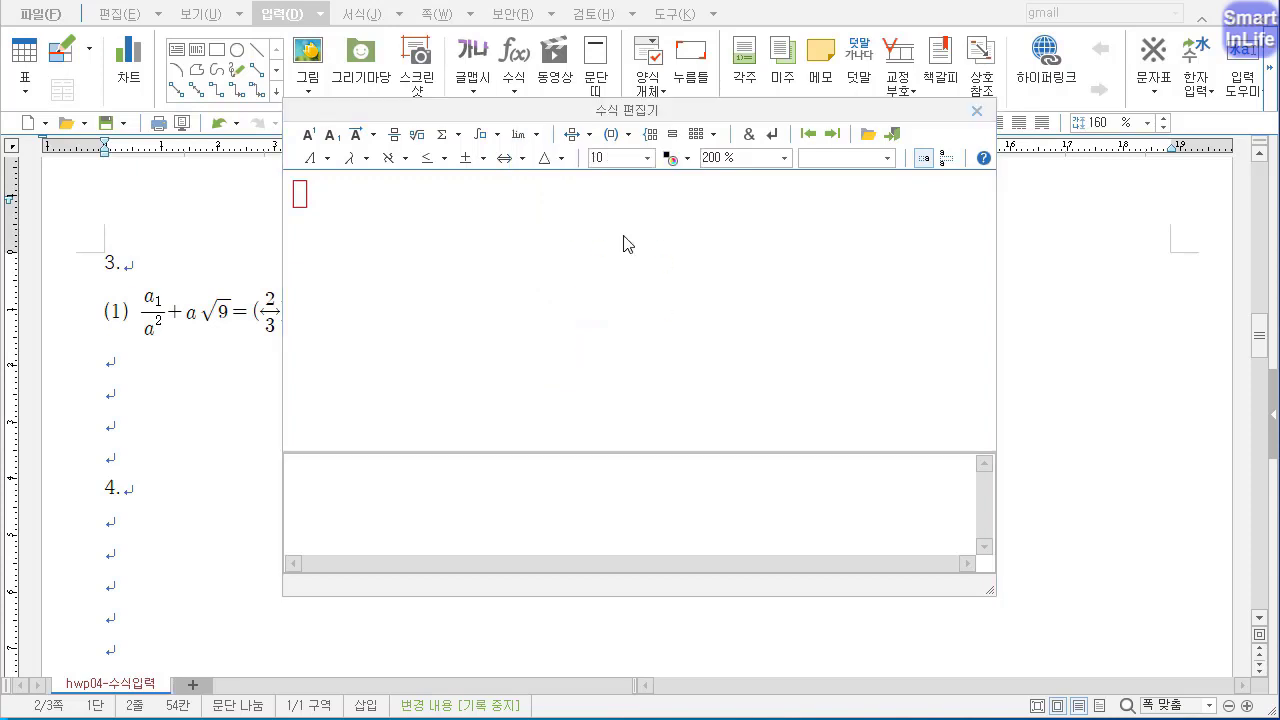
Insert a lowercase limit approaching infinity, with x as its variable and a as its expression
{"action": "left_click", "coordinate": [533, 137]}
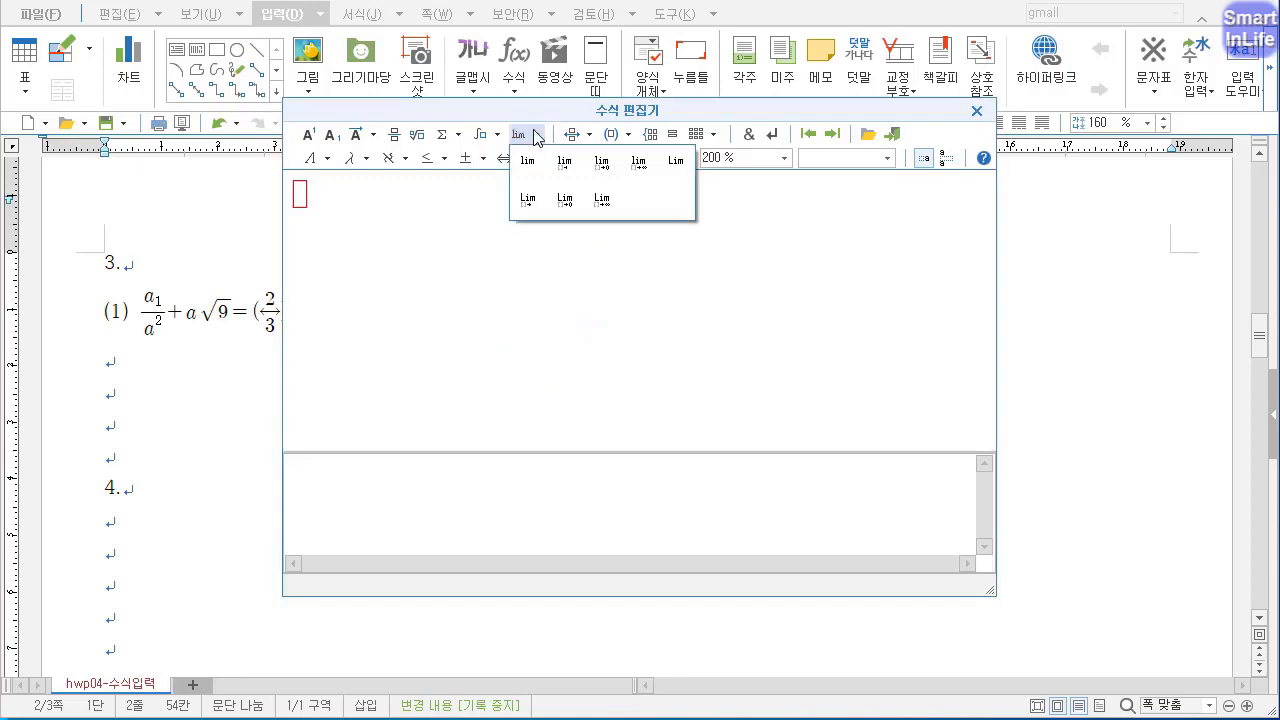
{"action": "left_click", "coordinate": [640, 162]}
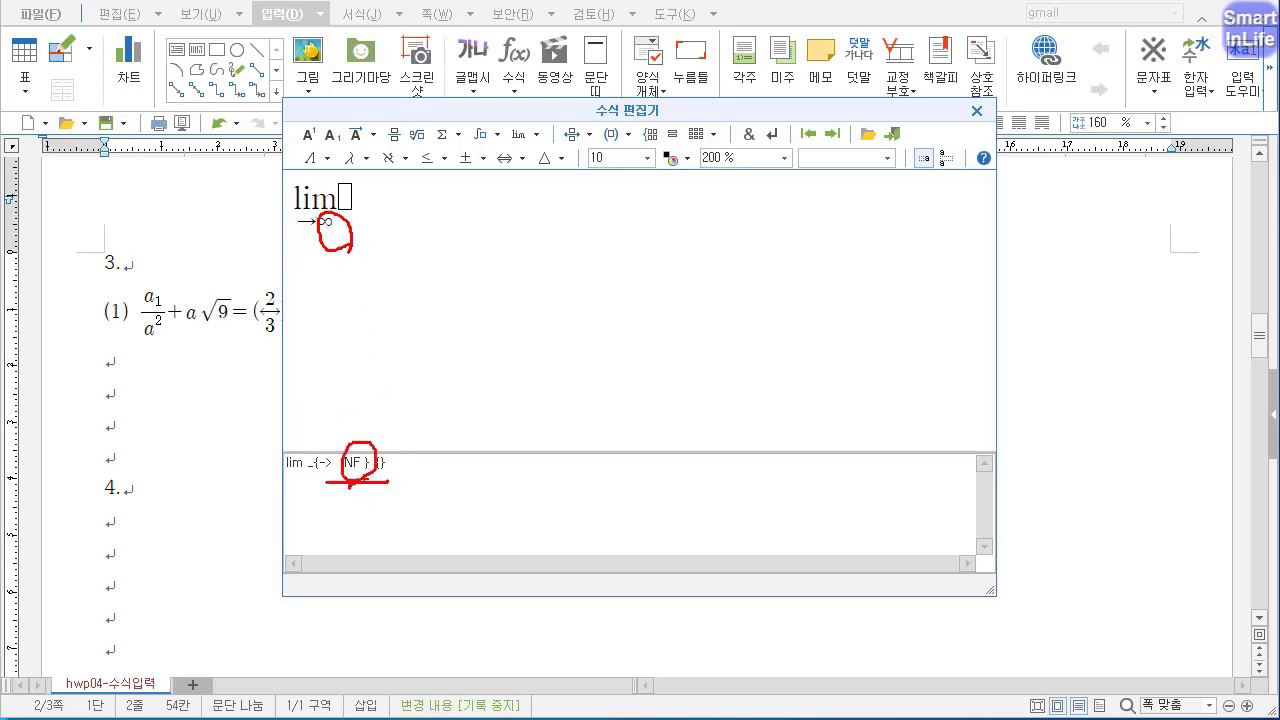
{"action": "key", "text": "Escape"}
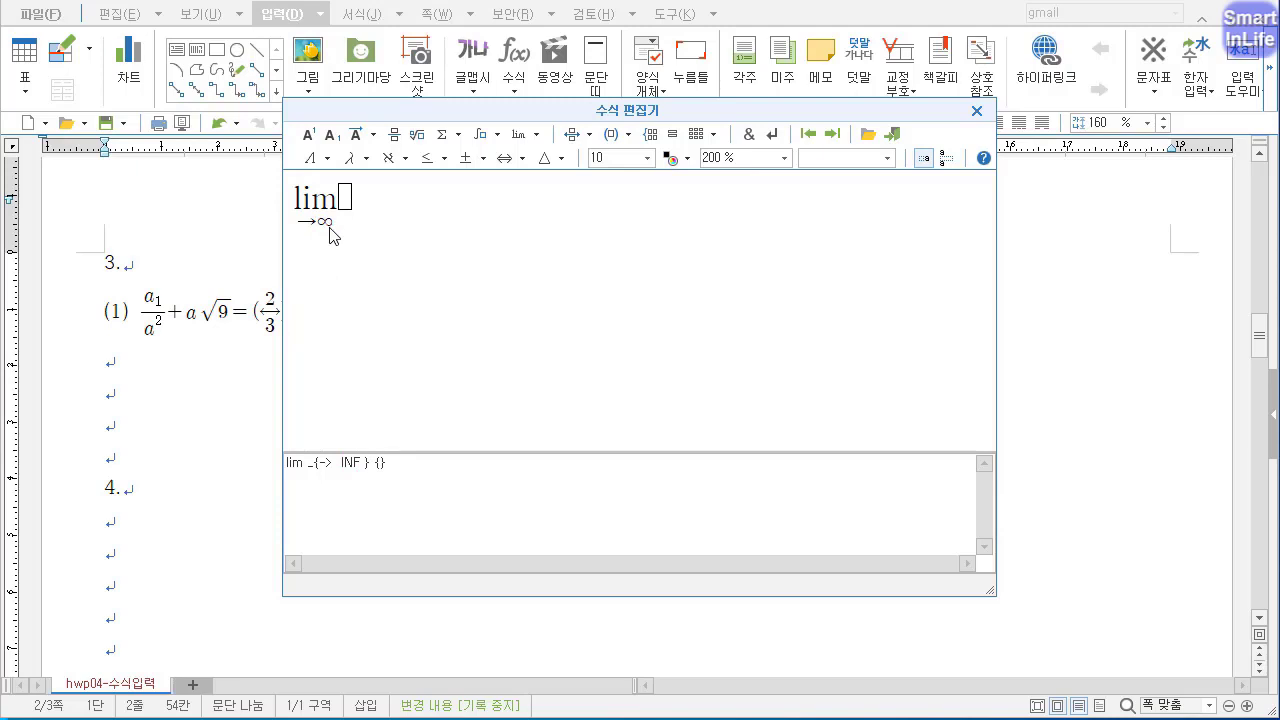
{"action": "type", "text": "a"}
{"action": "left_click", "coordinate": [299, 223]}
{"action": "type", "text": "x"}
{"action": "key", "text": "BackSpace"}
{"action": "left_click", "coordinate": [336, 464]}
{"action": "type", "text": "x"}
{"action": "left_click", "coordinate": [305, 218]}
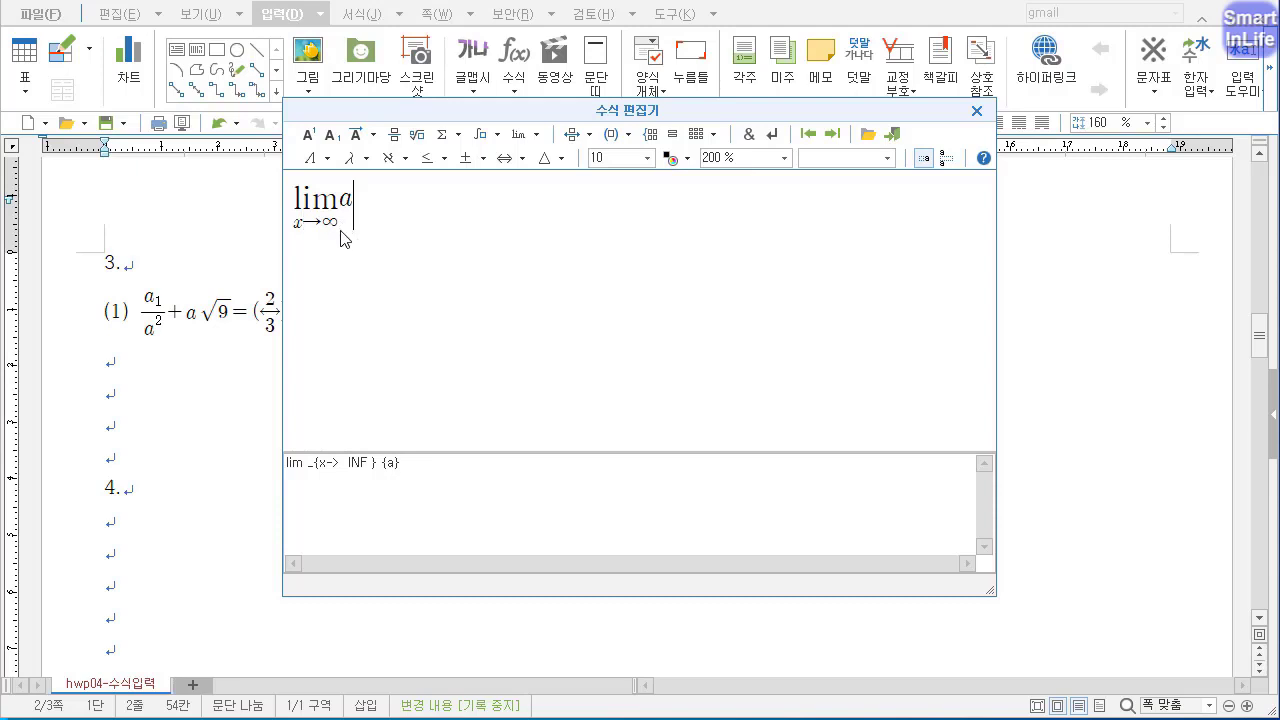
Add "`+`" after the limit expression and insert a 3×3 matrix enclosed in vertical bars
{"action": "left_click", "coordinate": [328, 224]}
{"action": "key", "text": "Right"}
{"action": "key", "text": "Right"}
{"action": "type", "text": "`"}
{"action": "left_click", "coordinate": [697, 134]}
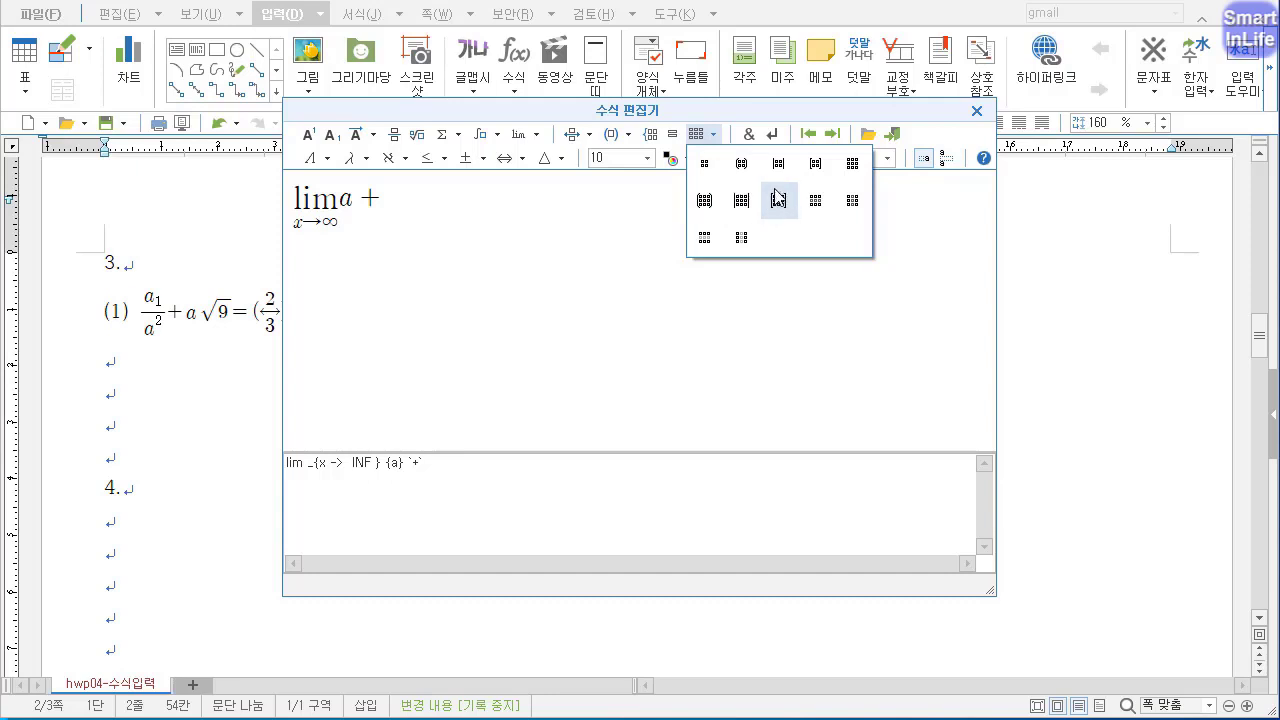
{"action": "left_click", "coordinate": [741, 200]}
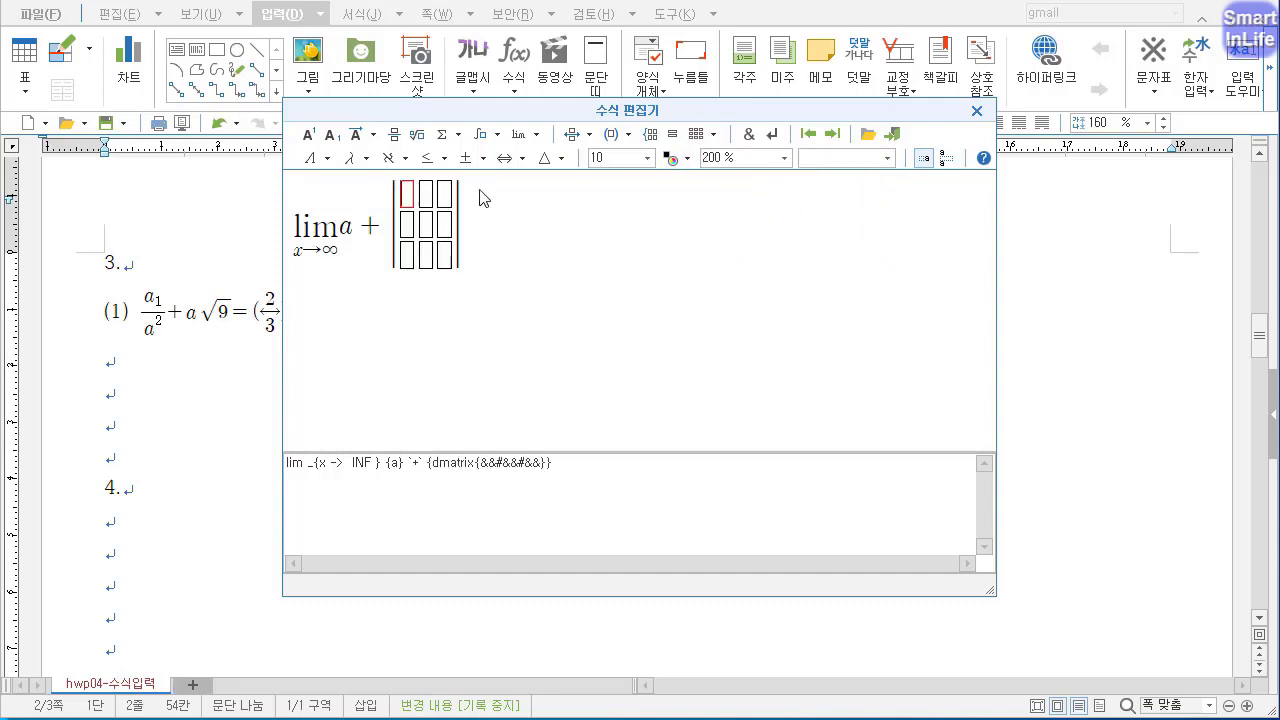
Delete one empty row from the vertical-bar matrix
{"action": "left_click", "coordinate": [702, 134]}
{"action": "left_click", "coordinate": [718, 238]}
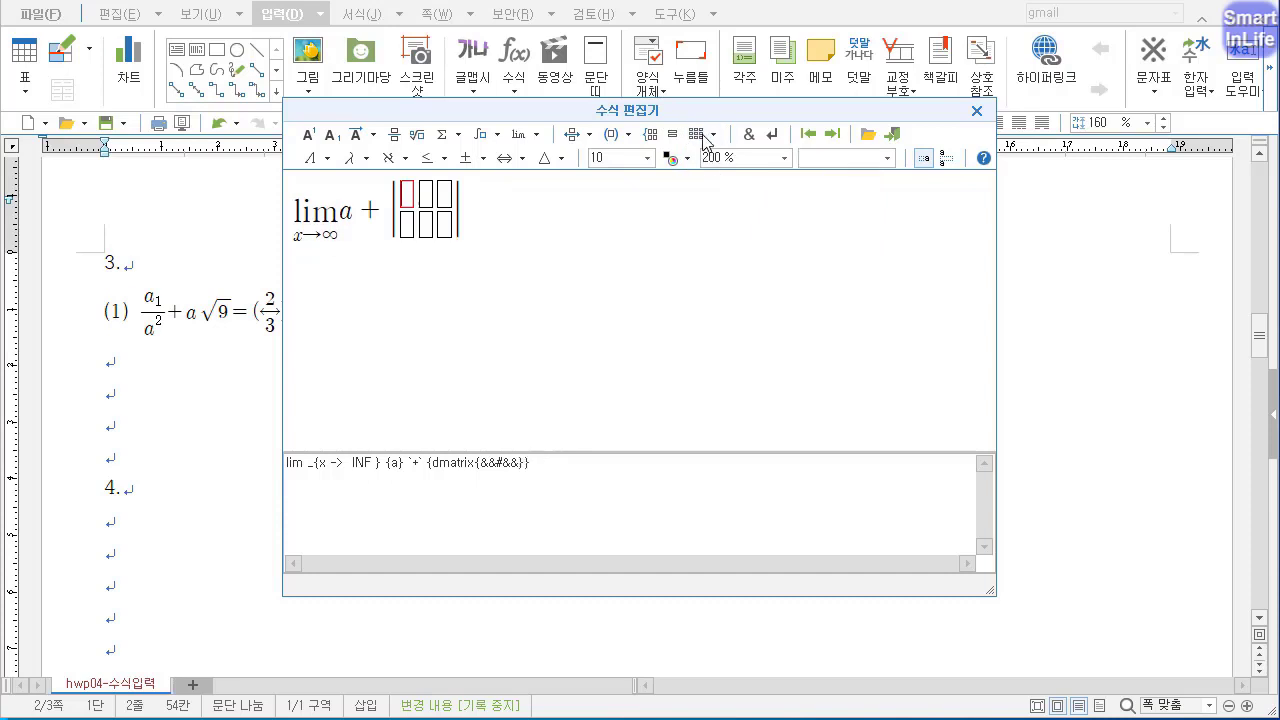
{"action": "left_click", "coordinate": [702, 134]}
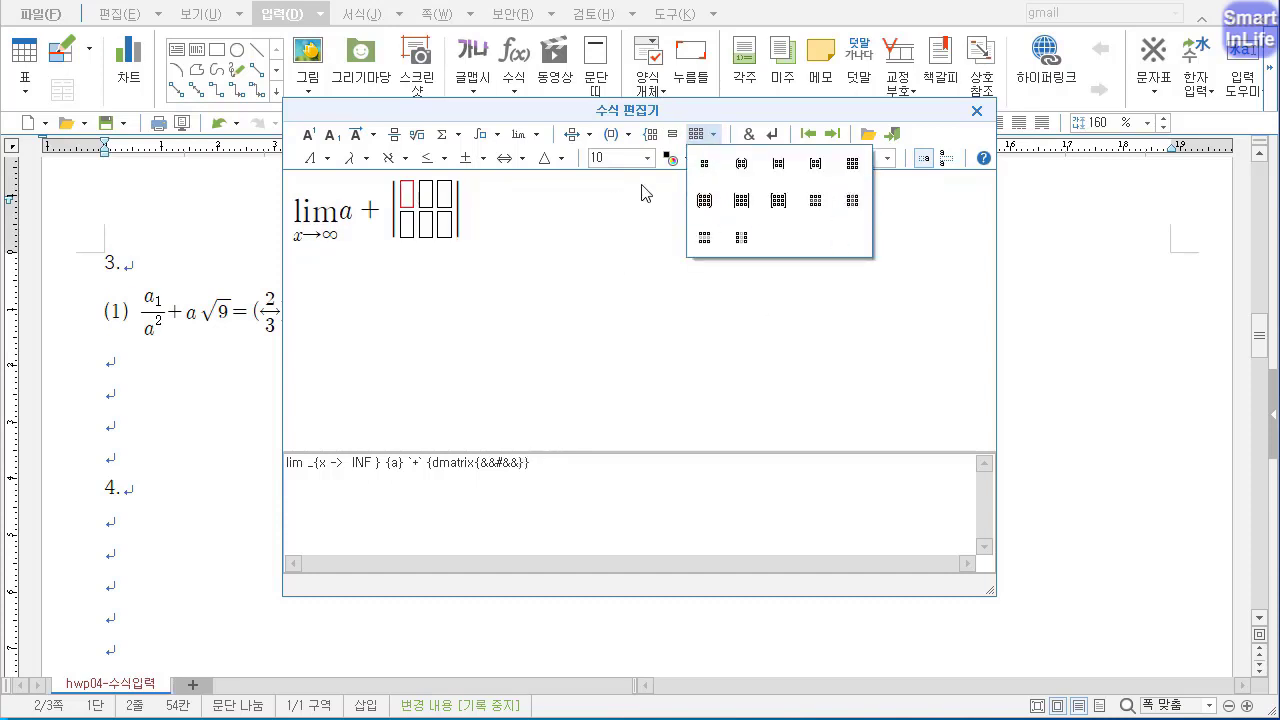
{"action": "left_click", "coordinate": [704, 132]}
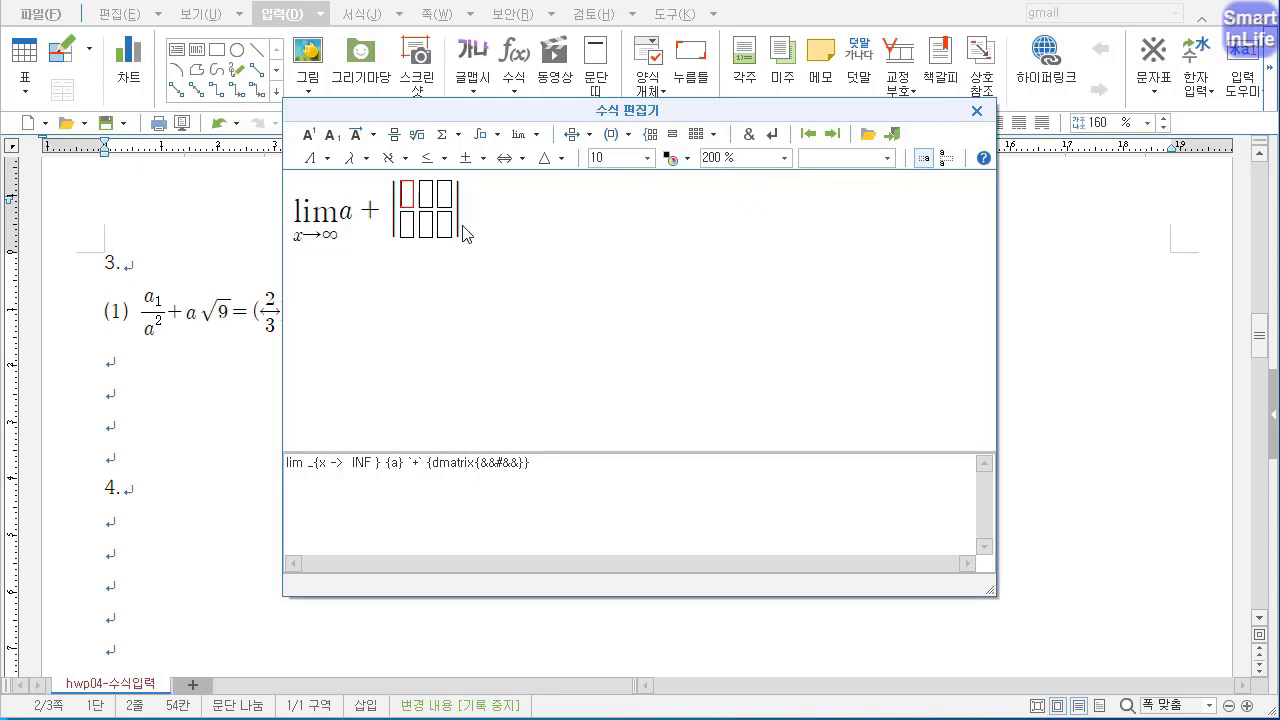
Fill the matrix with 1, 2, 3 in the first row and 4, 5, 6 in the second
{"action": "type", "text": "1&"}
{"action": "type", "text": "2"}
{"action": "key", "text": "Tab"}
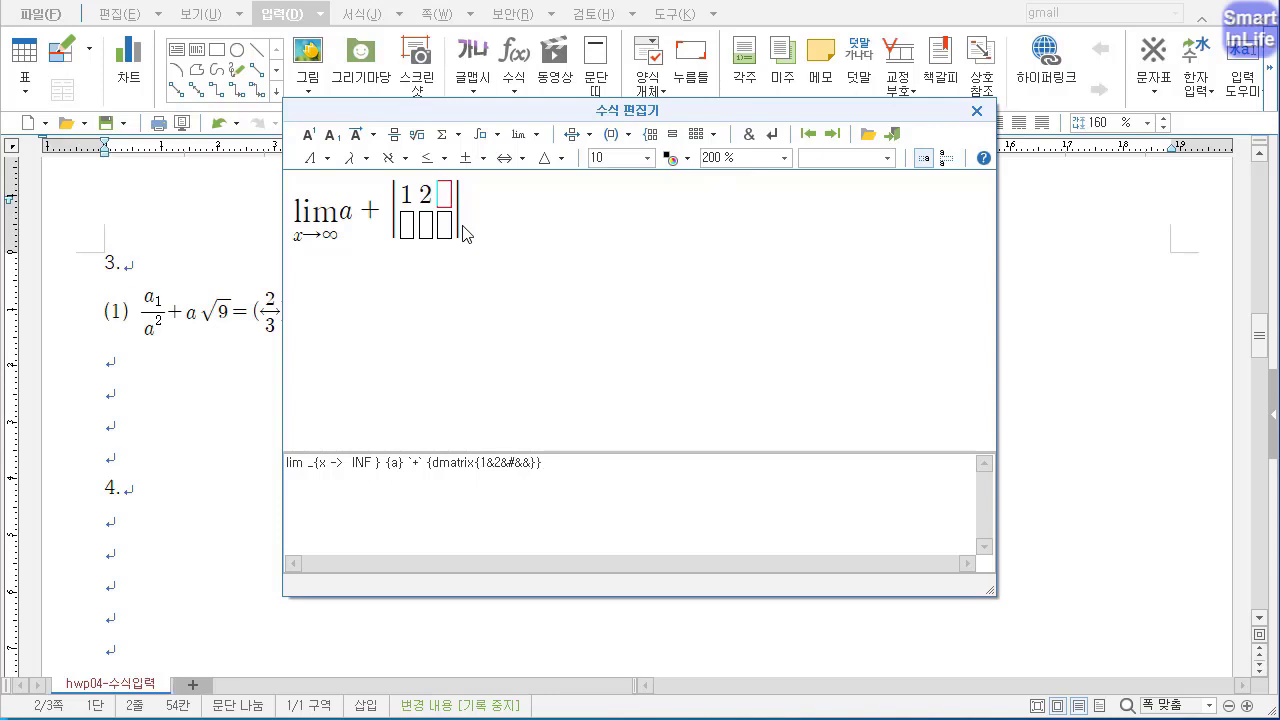
{"action": "type", "text": "3"}
{"action": "key", "text": "Tab"}
{"action": "type", "text": "4"}
{"action": "key", "text": "Tab"}
{"action": "type", "text": "5"}
{"action": "key", "text": "Tab"}
{"action": "type", "text": "6}} "}
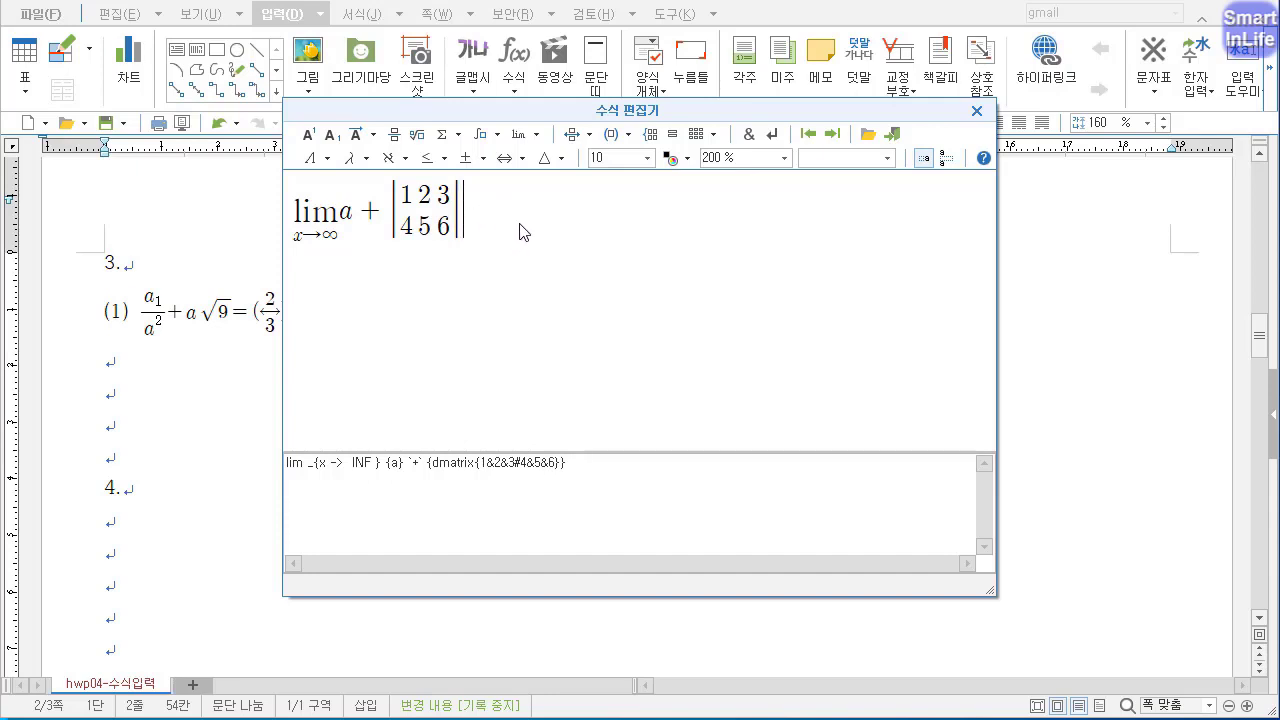
Add an equals sign, a multiplication sign (×) and a "`" spacer after the matrix
{"action": "type", "text": "="}
{"action": "left_click", "coordinate": [483, 158]}
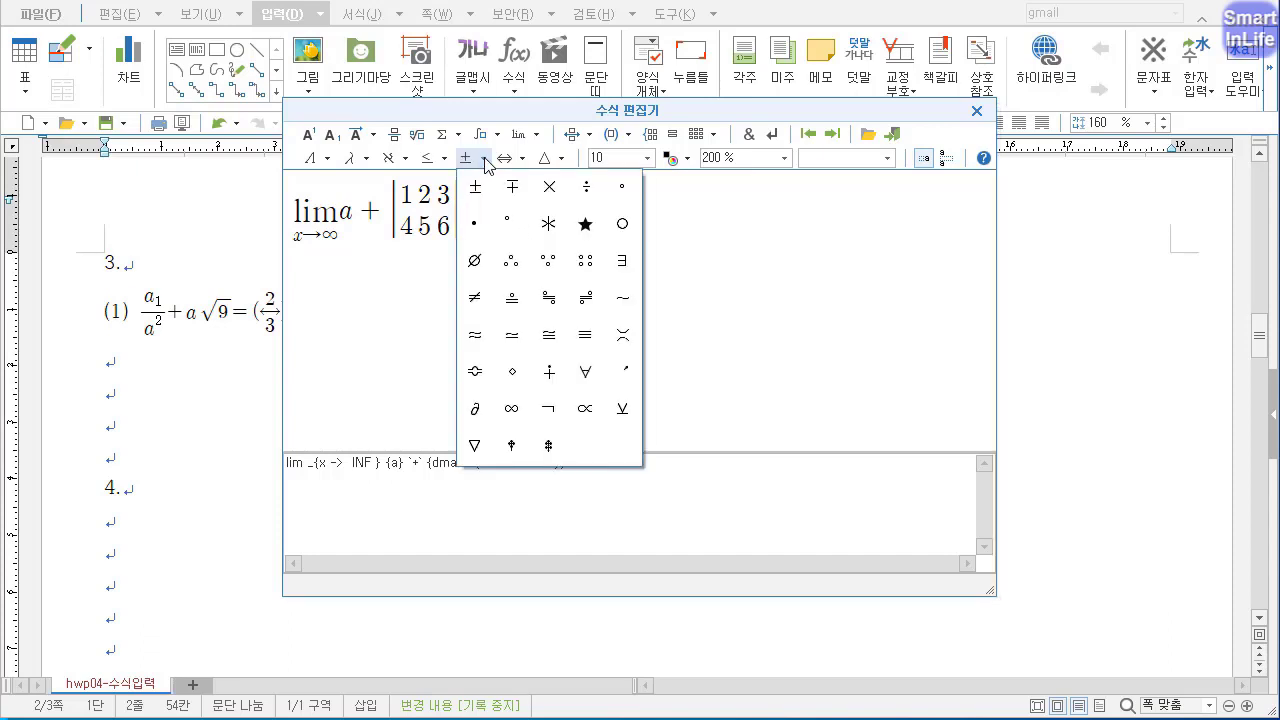
{"action": "left_click", "coordinate": [549, 189]}
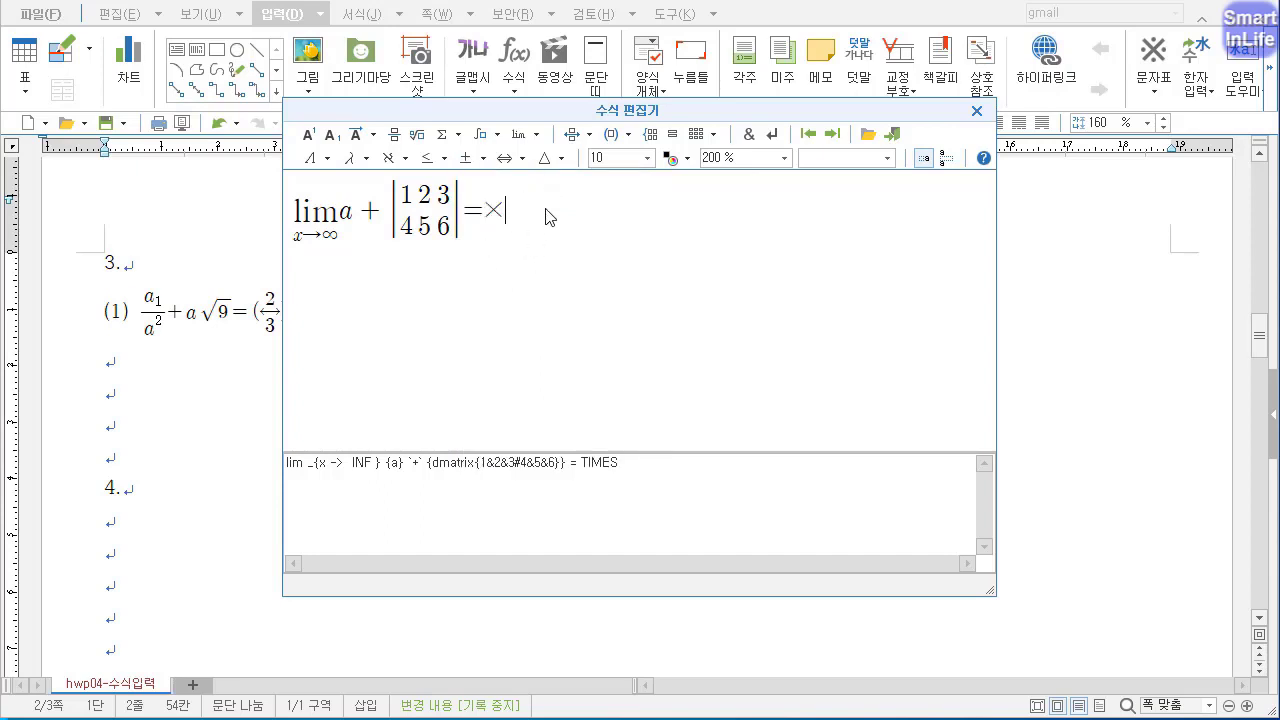
{"action": "type", "text": "`"}
{"action": "mouse_move", "coordinate": [738, 179]}
{"action": "left_mouse_down"}
{"action": "mouse_move", "coordinate": [595, 128]}
{"action": "mouse_move", "coordinate": [755, 183]}
{"action": "left_mouse_up"}
{"action": "left_click_drag", "start_coordinate": [710, 252], "coordinate": [647, 305]}
{"action": "left_click_drag", "start_coordinate": [657, 257], "coordinate": [705, 308]}
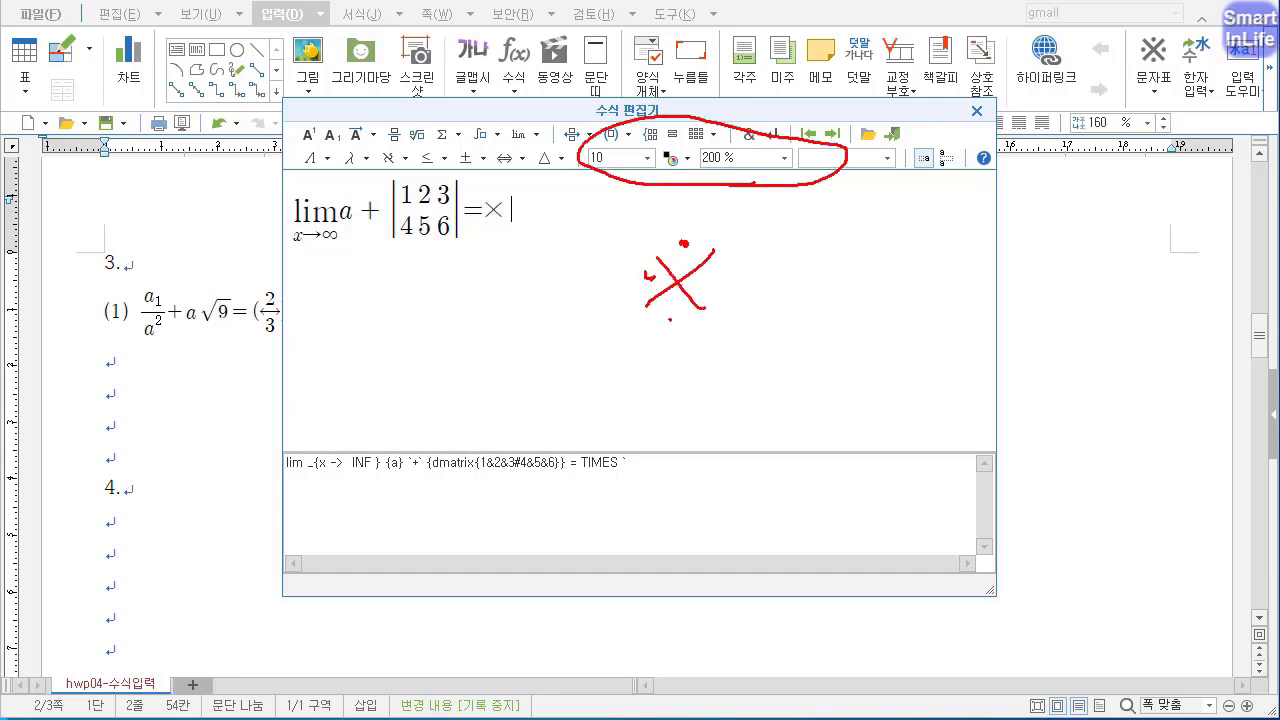
{"action": "key", "text": "Escape"}
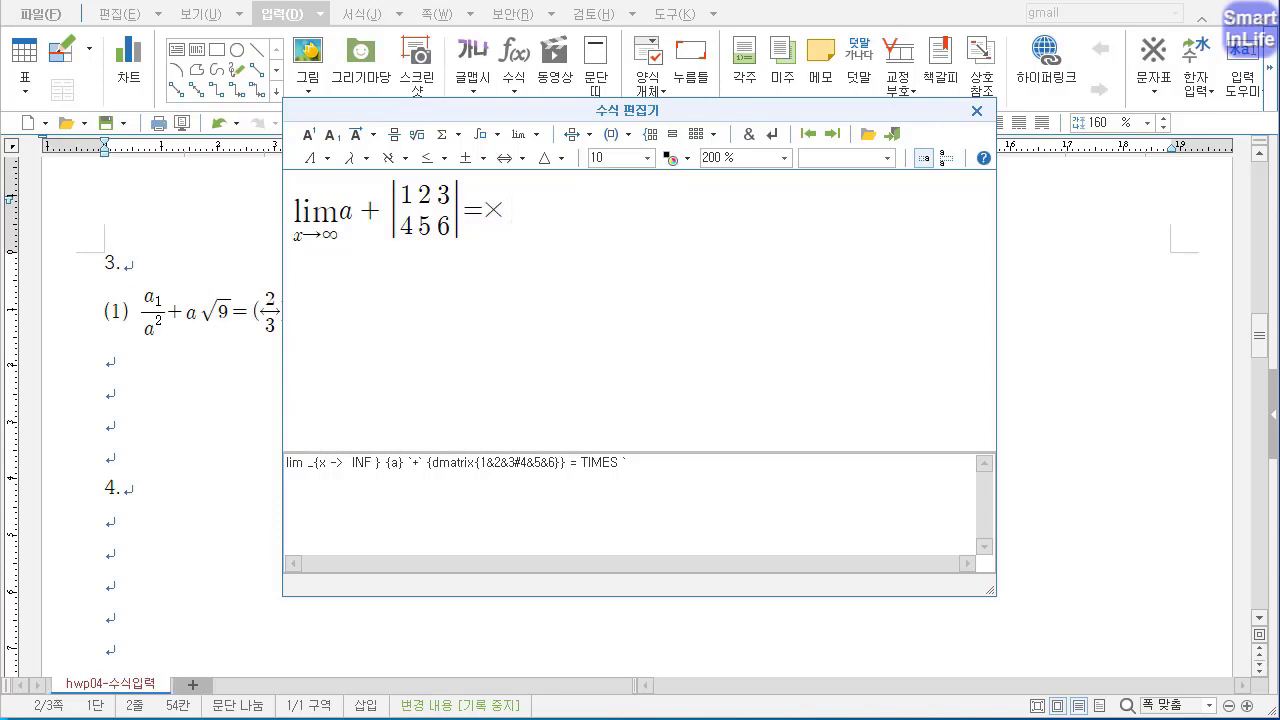
{"action": "left_click", "coordinate": [305, 719]}
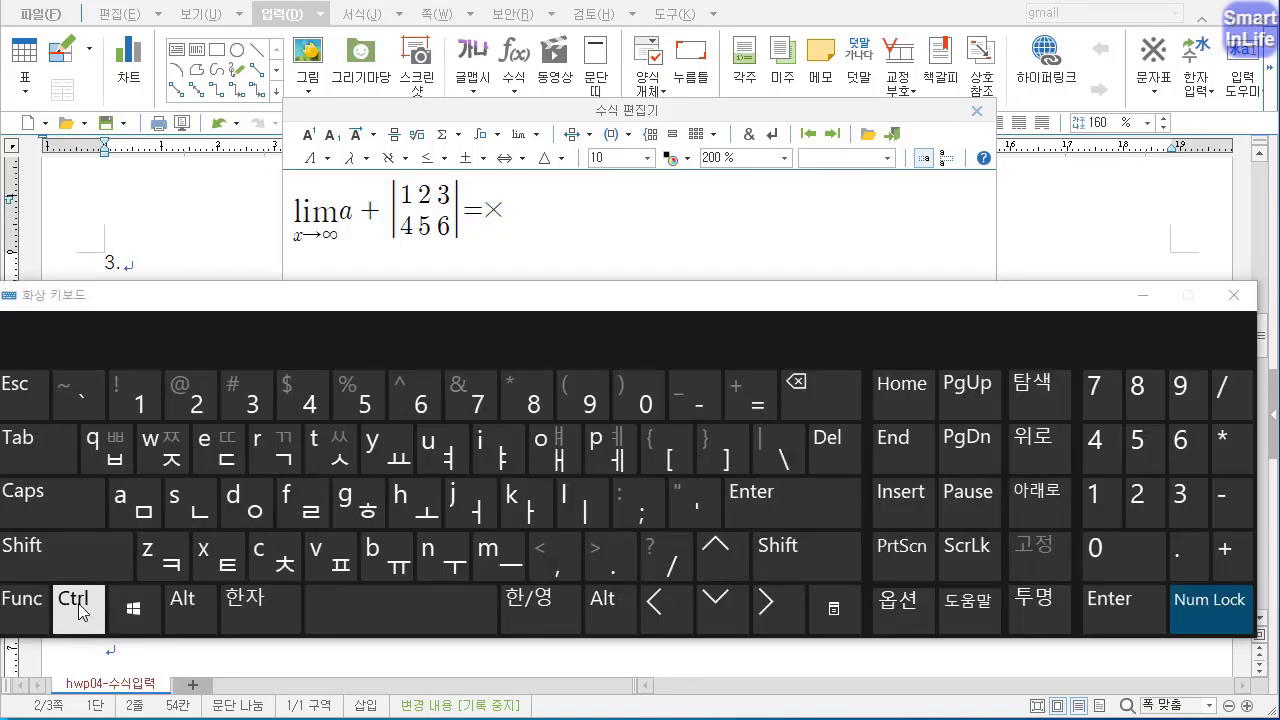
{"action": "left_click", "coordinate": [28, 614]}
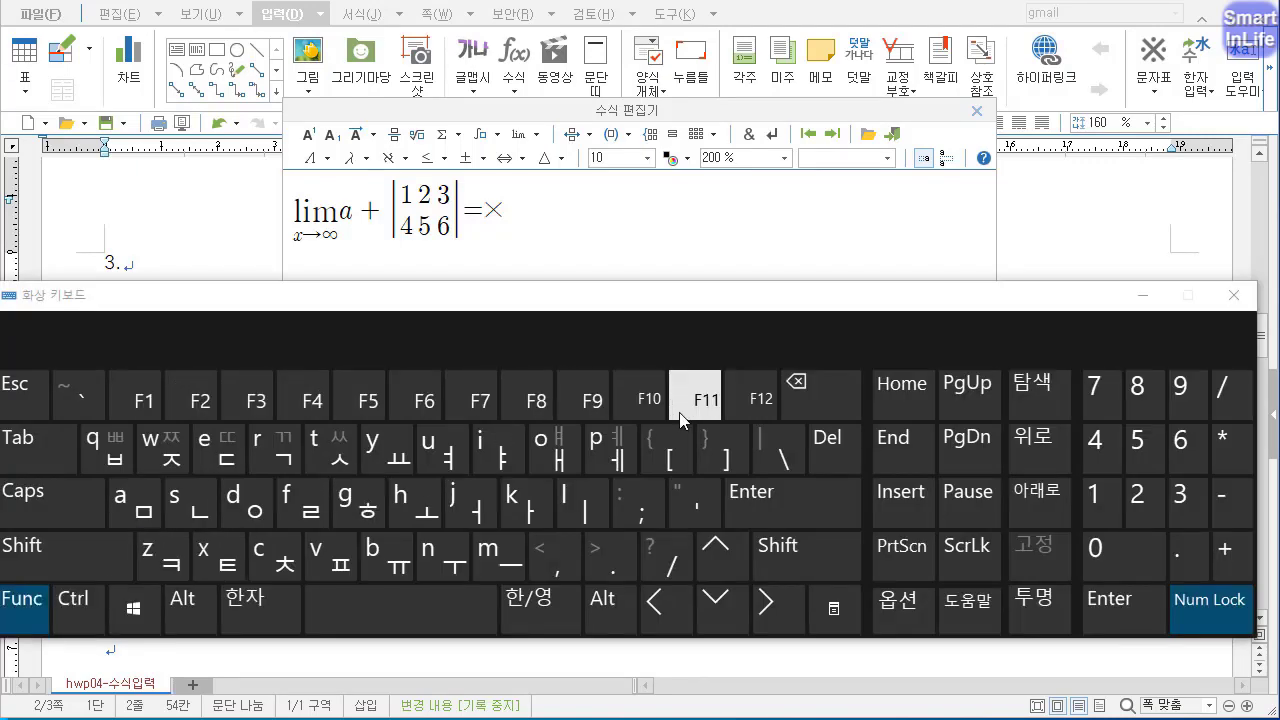
{"action": "left_click", "coordinate": [1234, 297]}
{"action": "left_click", "coordinate": [548, 220]}
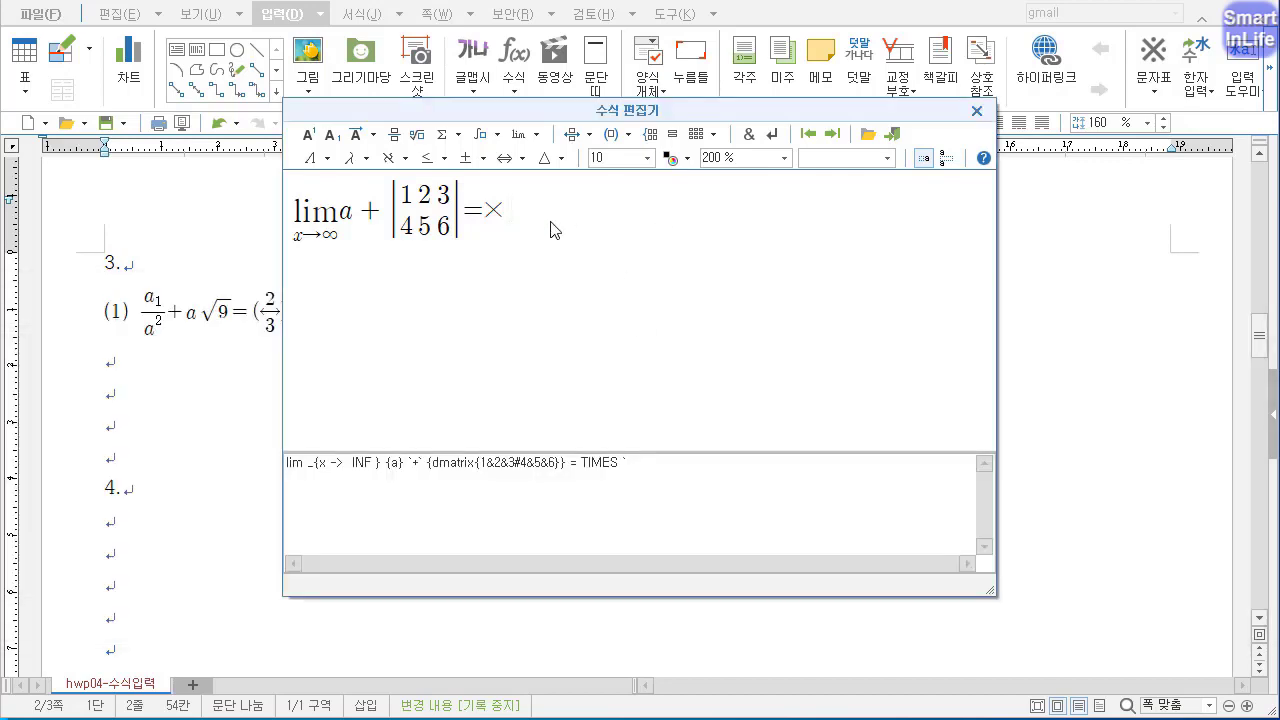
Insert the filled circle ● from the character table's 전각 기호(일반) set at the end of the equation
{"action": "key", "text": "ctrl+F10"}
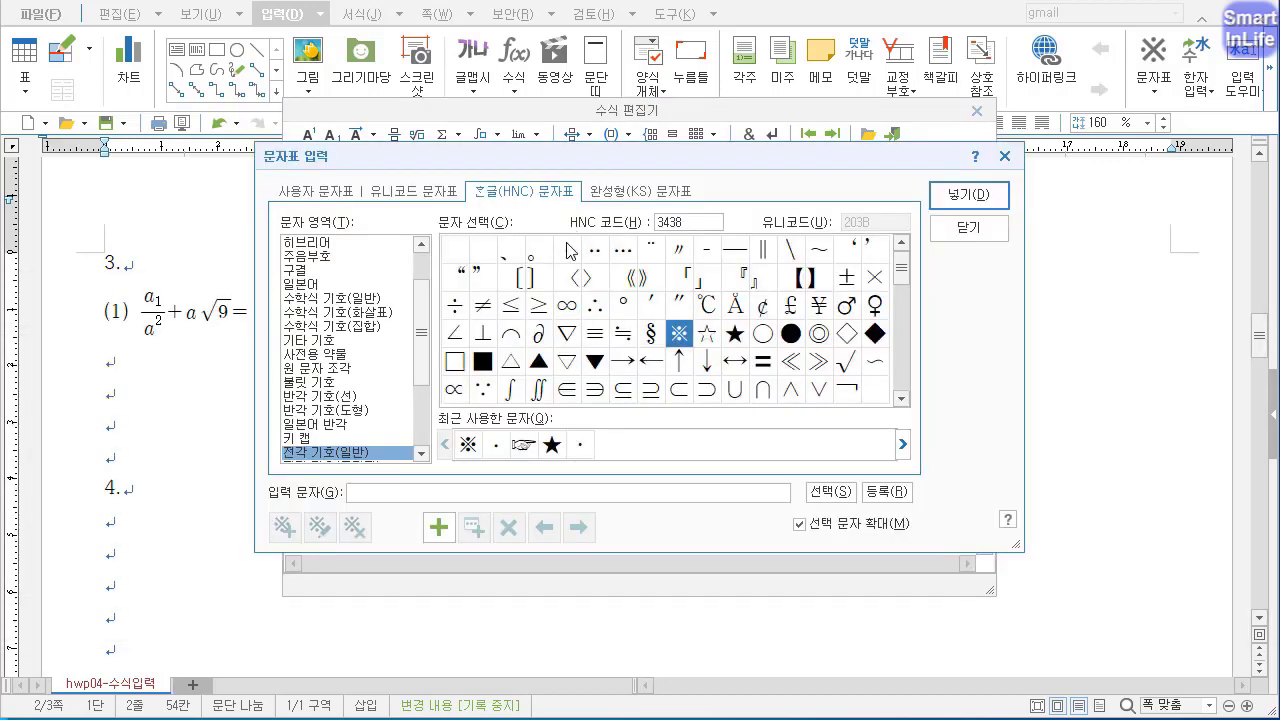
{"action": "left_click", "coordinate": [621, 334]}
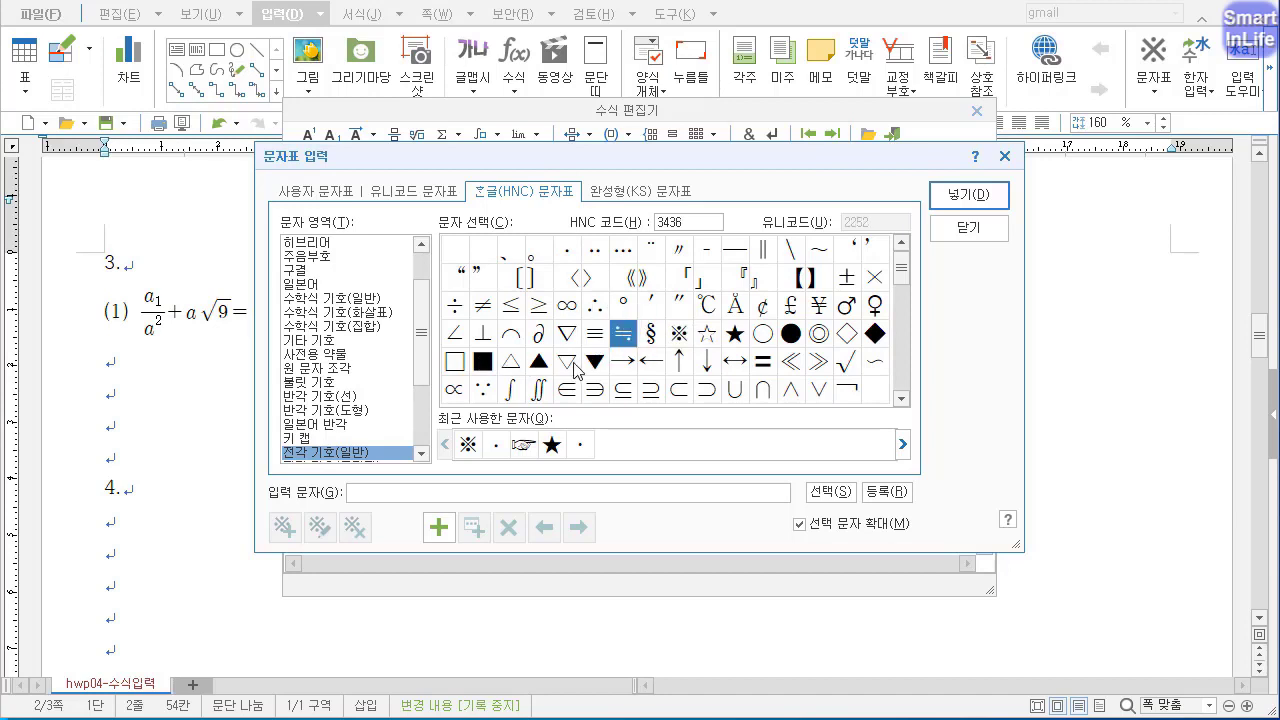
{"action": "left_click", "coordinate": [790, 334]}
{"action": "left_click", "coordinate": [965, 196]}
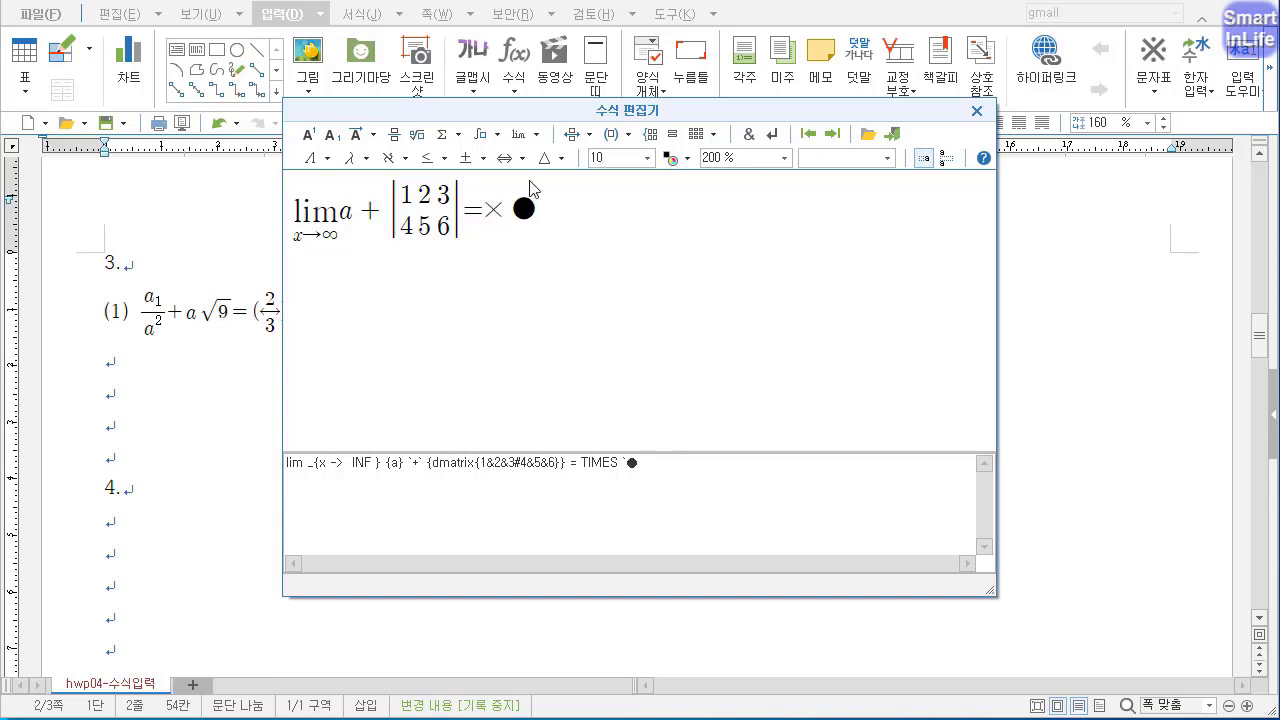
Insert the finished limit equation into the document at (2) and place the cursor on an empty line below
{"action": "left_click", "coordinate": [975, 111]}
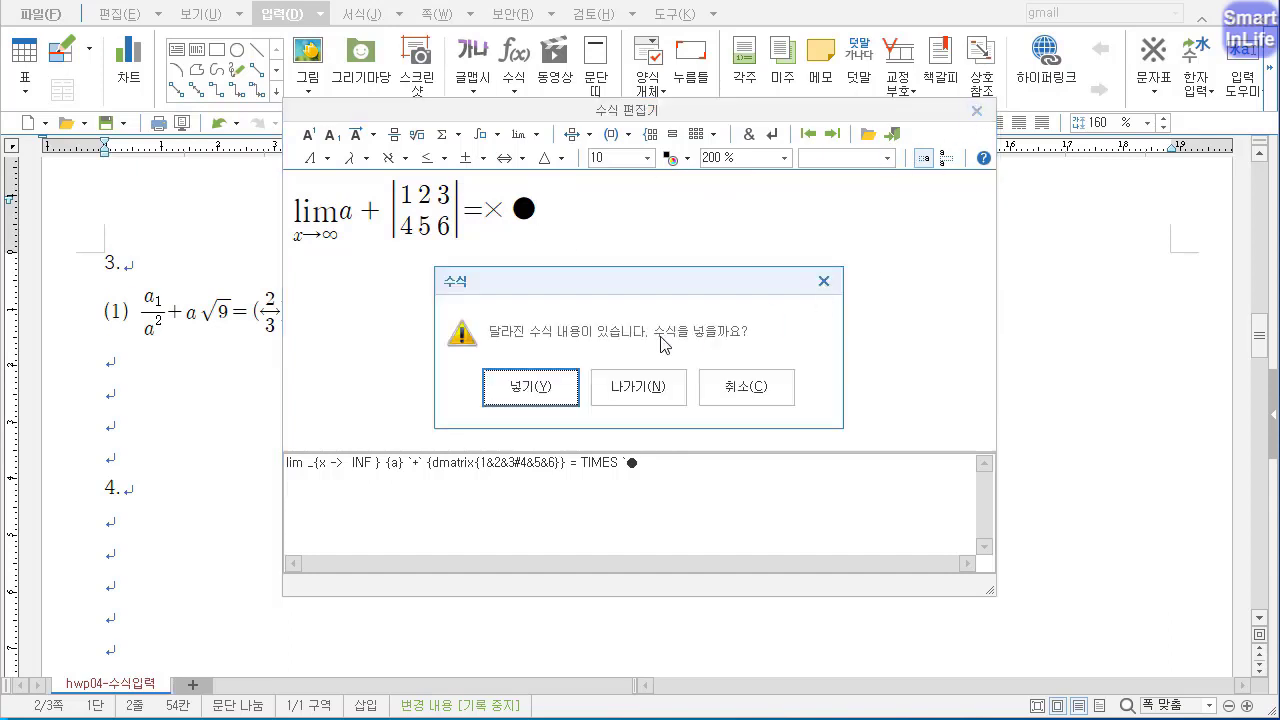
{"action": "left_click", "coordinate": [528, 388]}
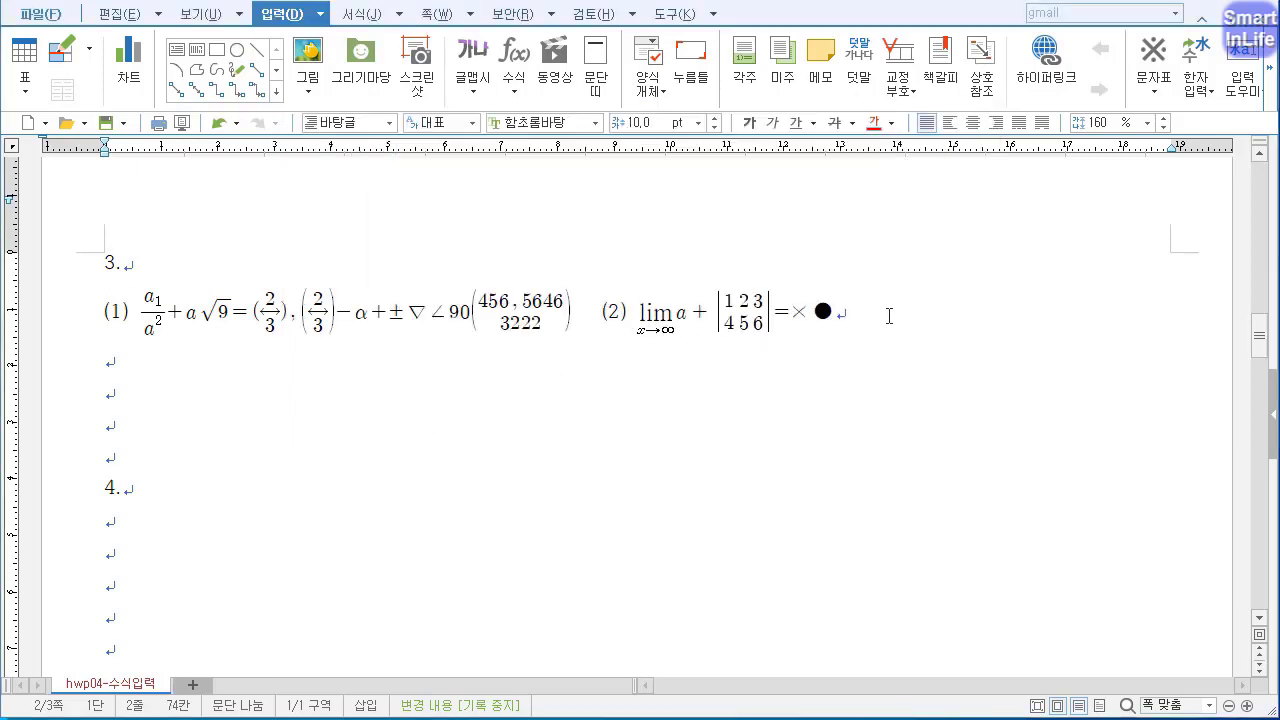
{"action": "left_click", "coordinate": [614, 416]}
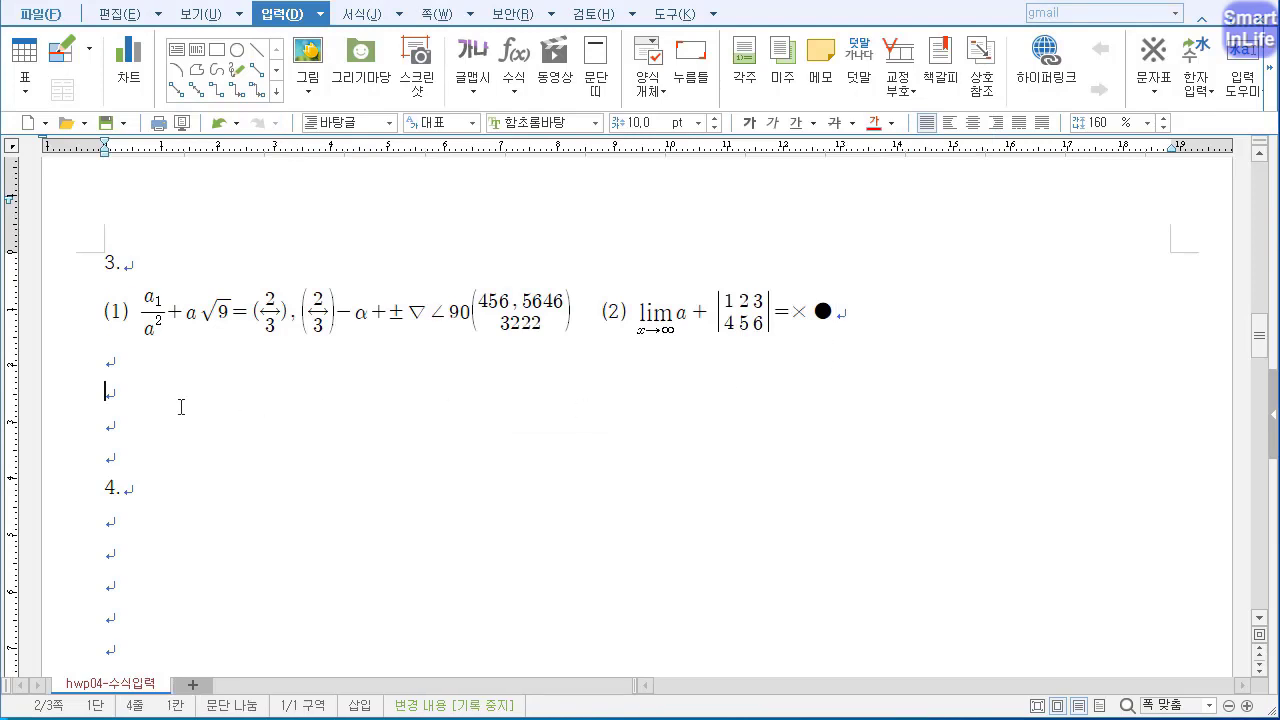